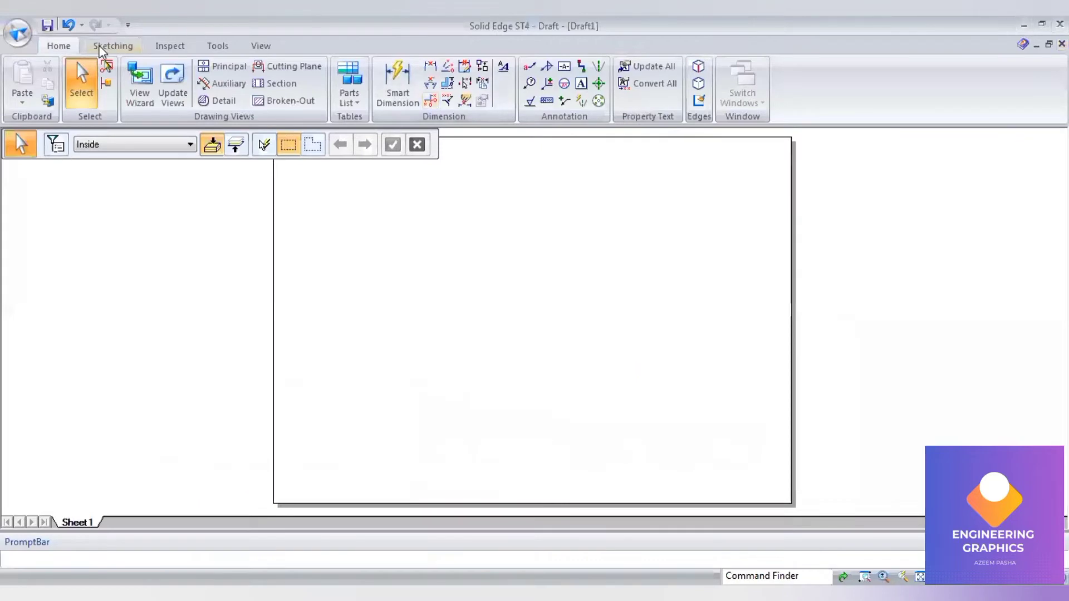
Draw a five-sided polygon in the lower-left area of the sheet with 0.50 mm line width, about 15 mm from centre to side
{"action": "left_click", "coordinate": [111, 46]}
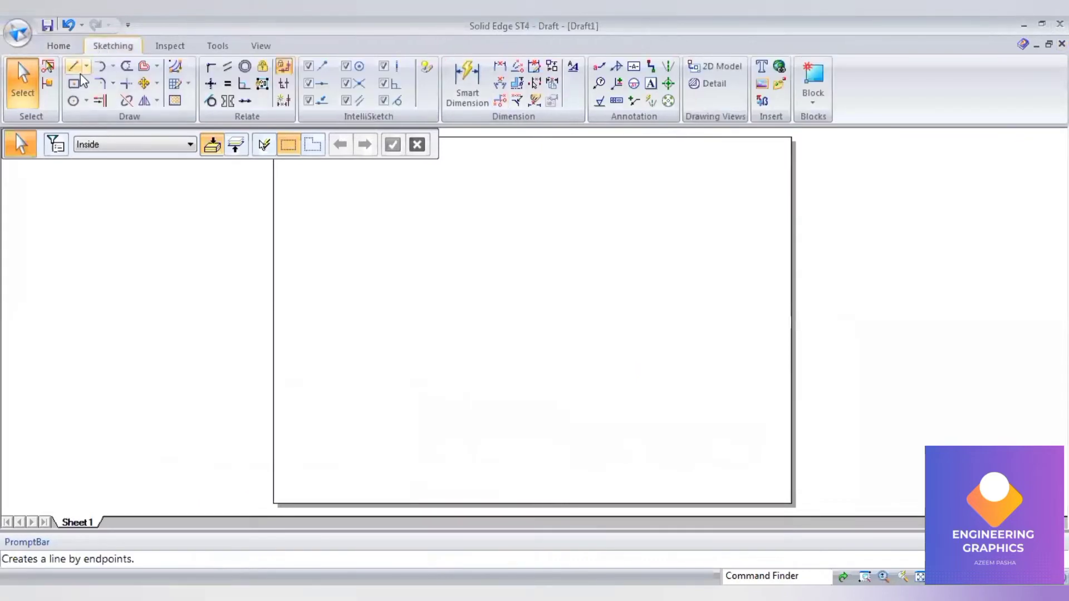
{"action": "left_click", "coordinate": [73, 68]}
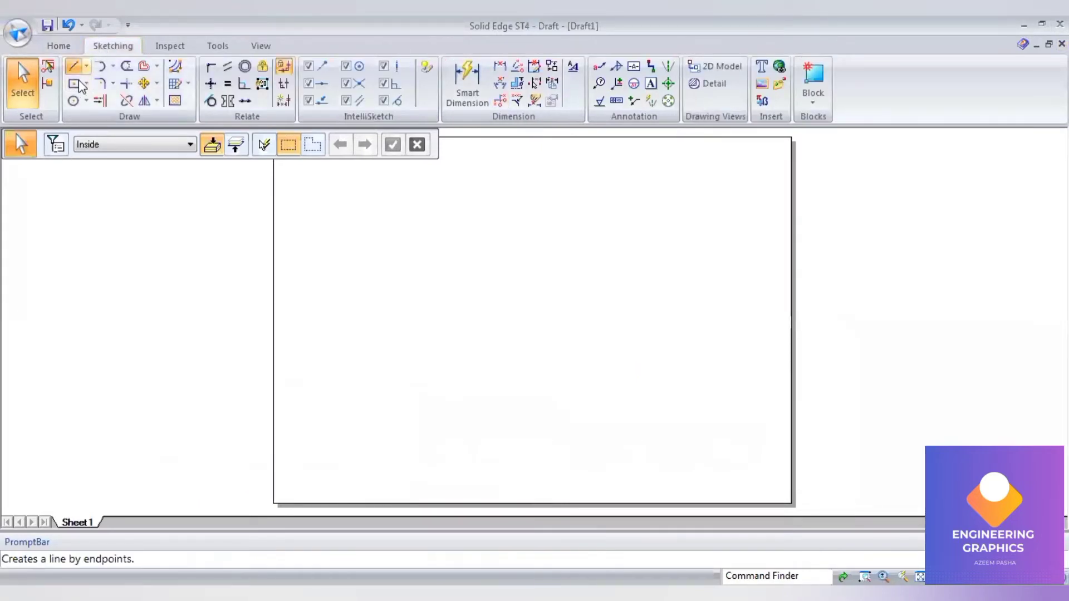
{"action": "left_click", "coordinate": [82, 83]}
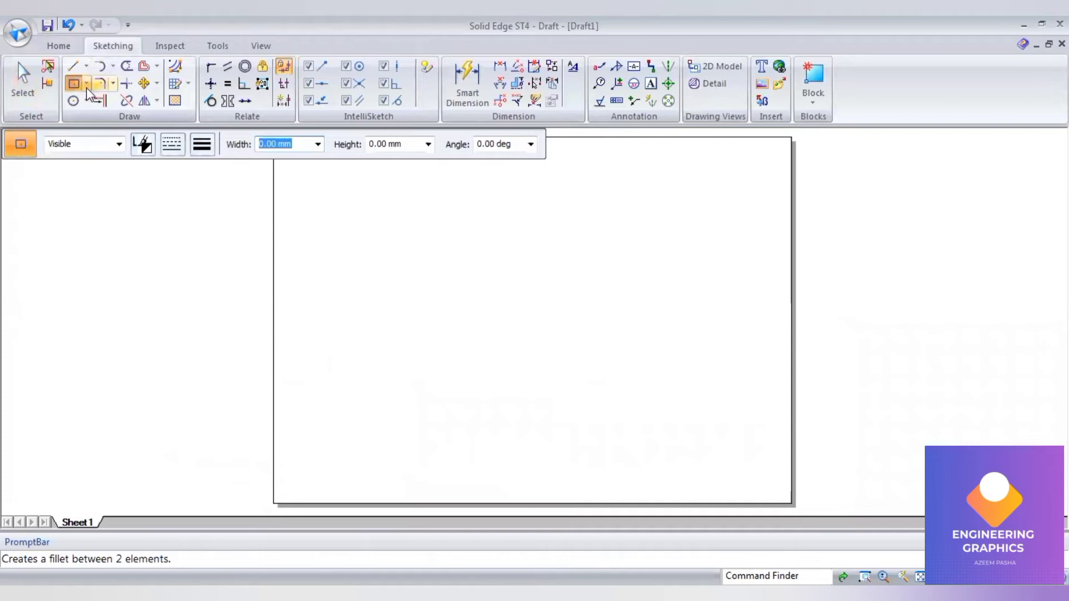
{"action": "left_click", "coordinate": [99, 83]}
{"action": "left_click", "coordinate": [86, 84]}
{"action": "key", "text": "Return"}
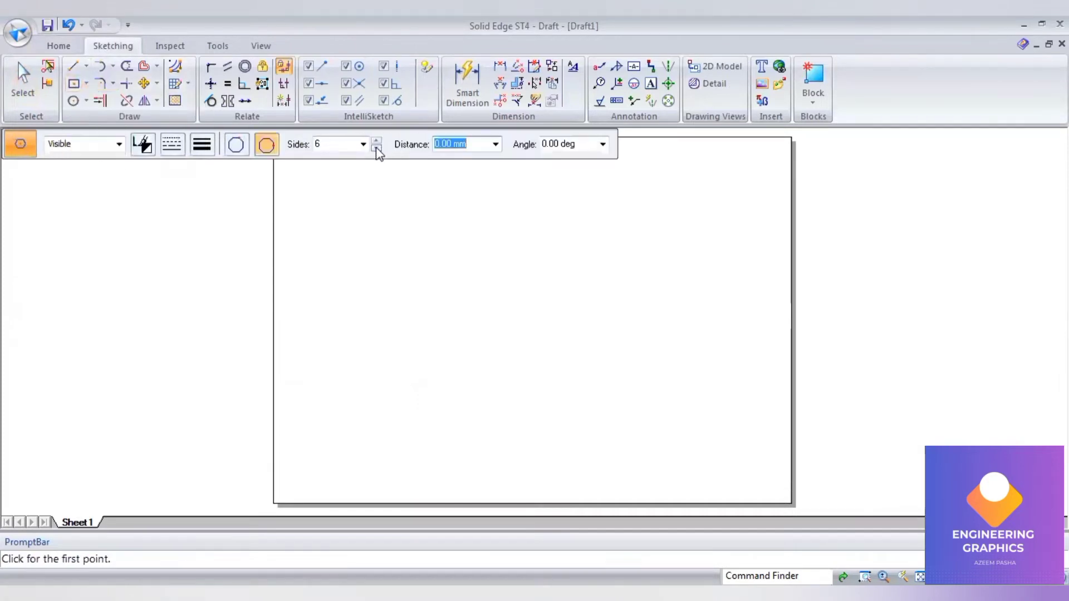
{"action": "left_click", "coordinate": [203, 145]}
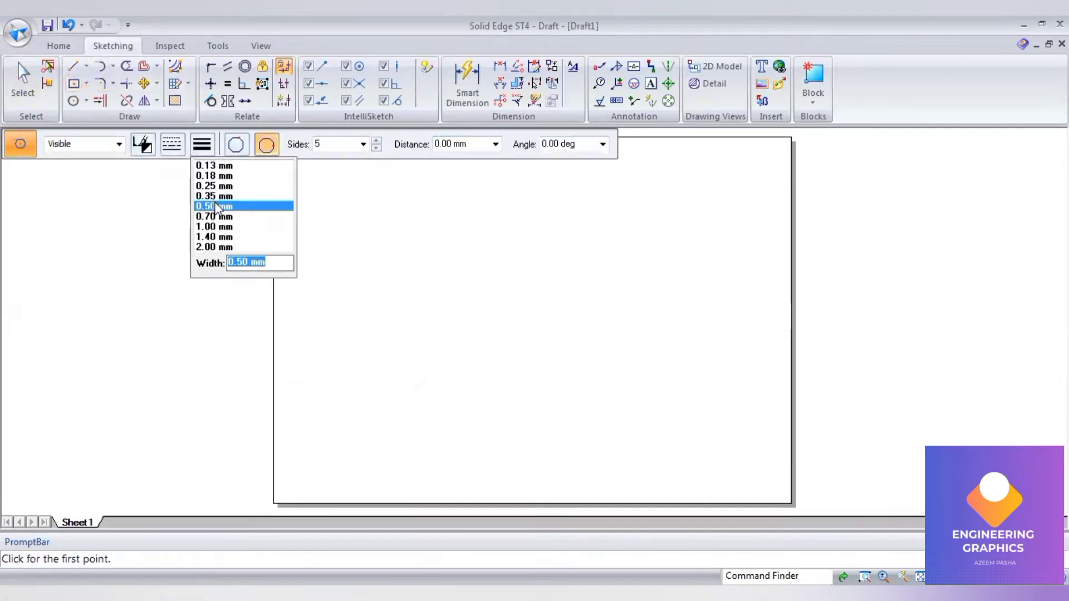
{"action": "left_click", "coordinate": [216, 208]}
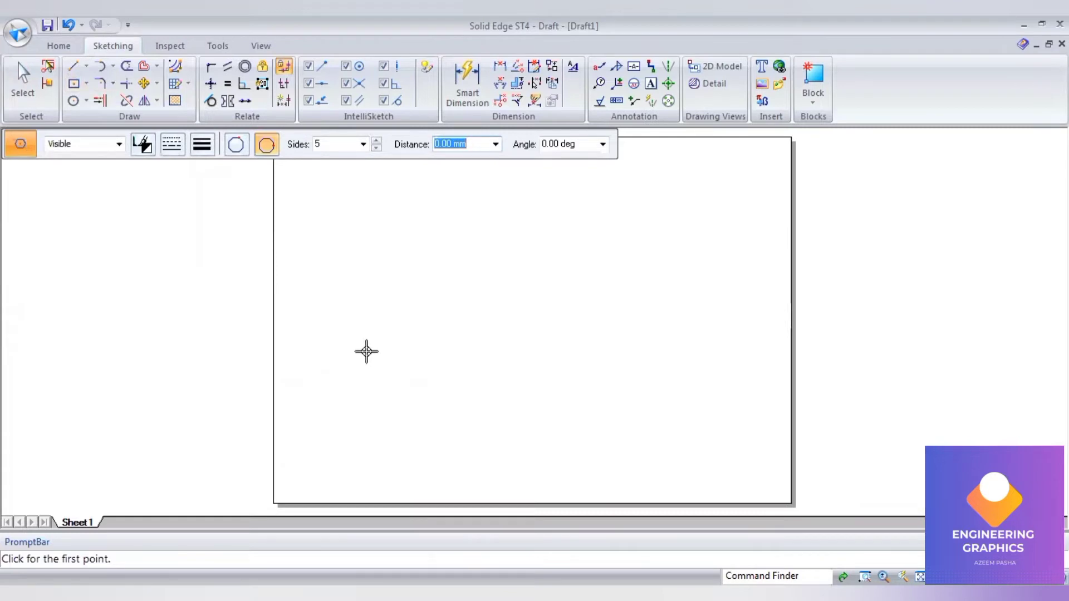
{"action": "left_click", "coordinate": [341, 363]}
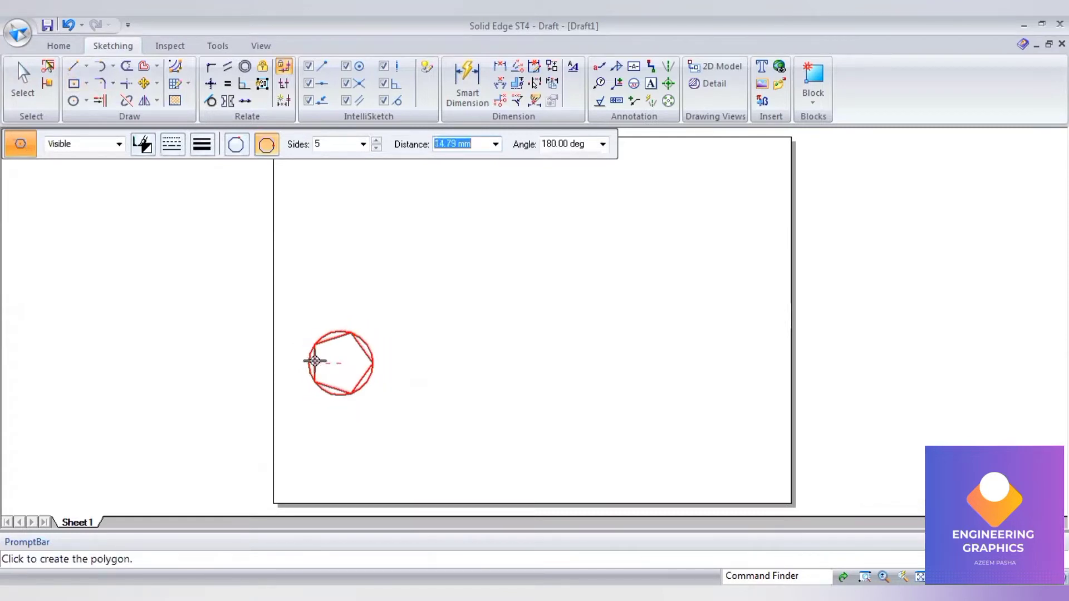
Dimension the pentagon's vertical left side and set its length to 30 mm
{"action": "left_click", "coordinate": [464, 82]}
{"action": "left_click", "coordinate": [313, 361]}
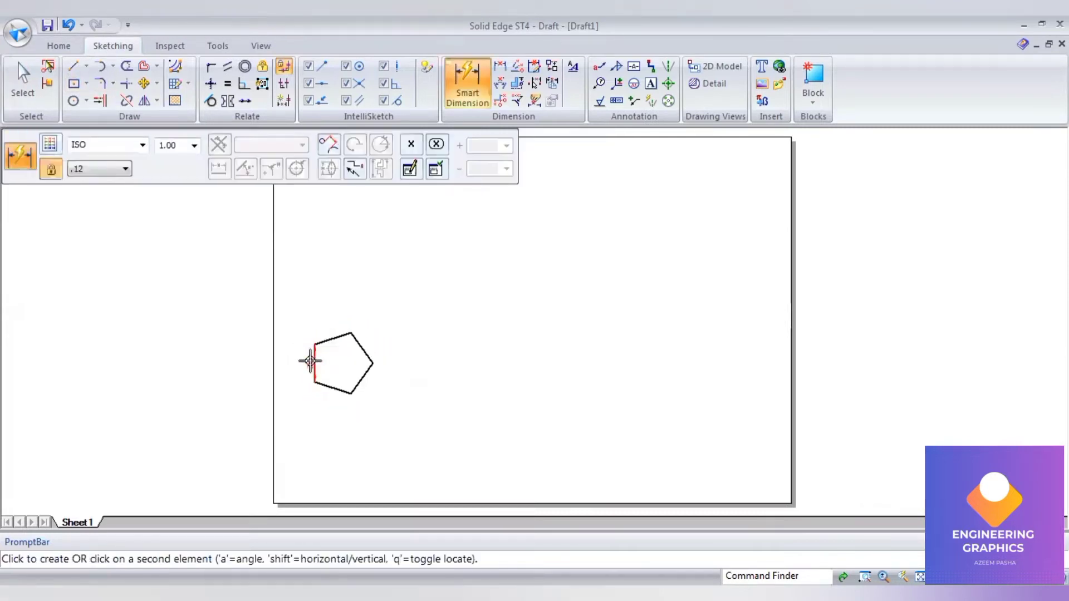
{"action": "left_click", "coordinate": [295, 361]}
{"action": "type", "text": "30"}
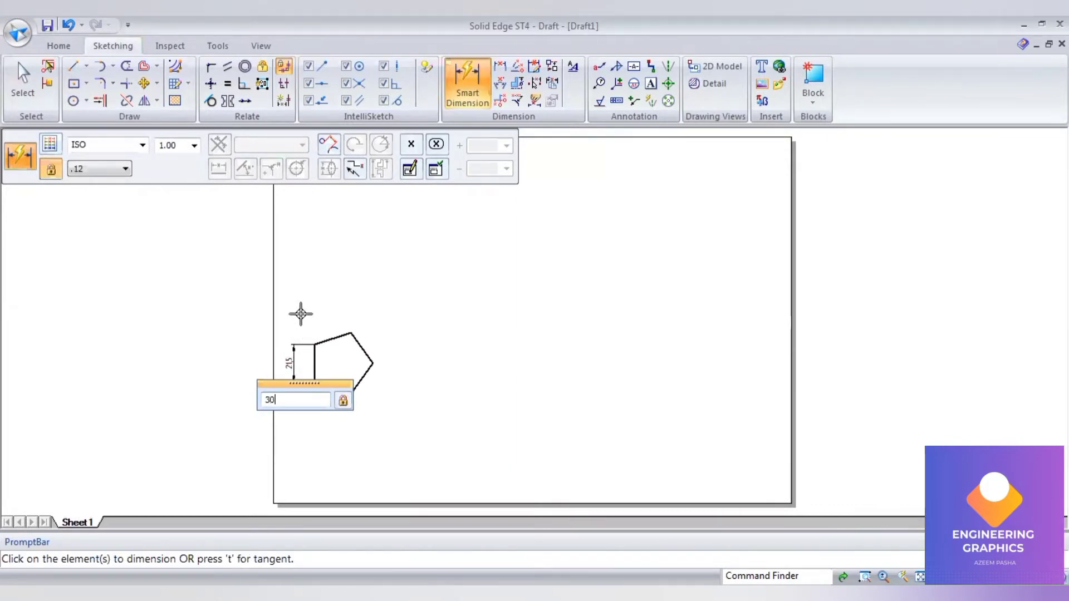
{"action": "key", "text": "Return"}
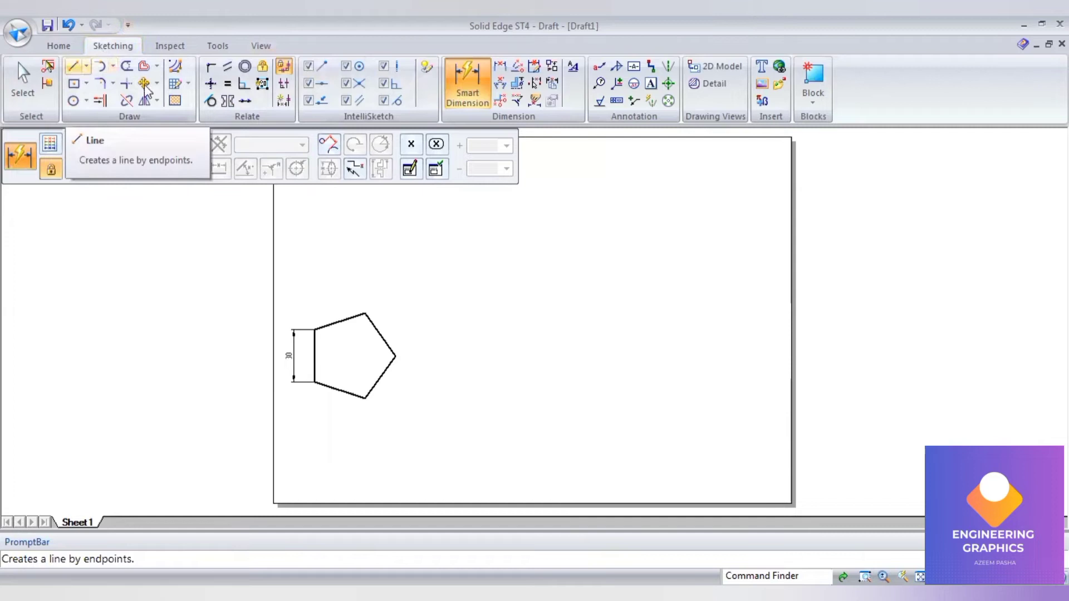
Enclose the pentagon in a rectangle of 0.13 mm lines that passes through its outermost vertices
{"action": "left_click", "coordinate": [73, 66]}
{"action": "left_click", "coordinate": [200, 146]}
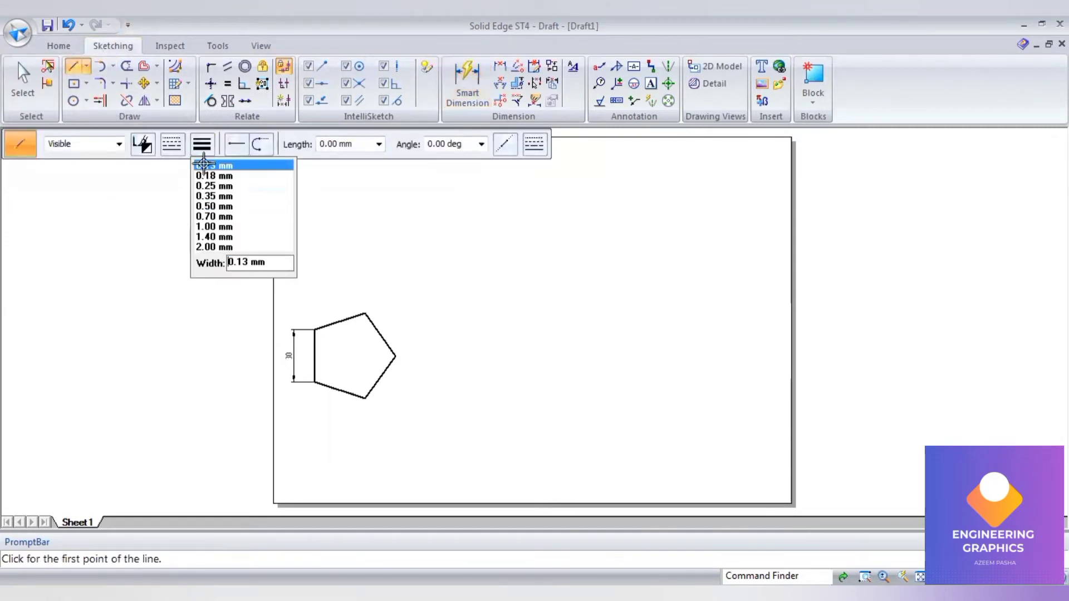
{"action": "left_click", "coordinate": [313, 329]}
{"action": "left_click", "coordinate": [364, 312]}
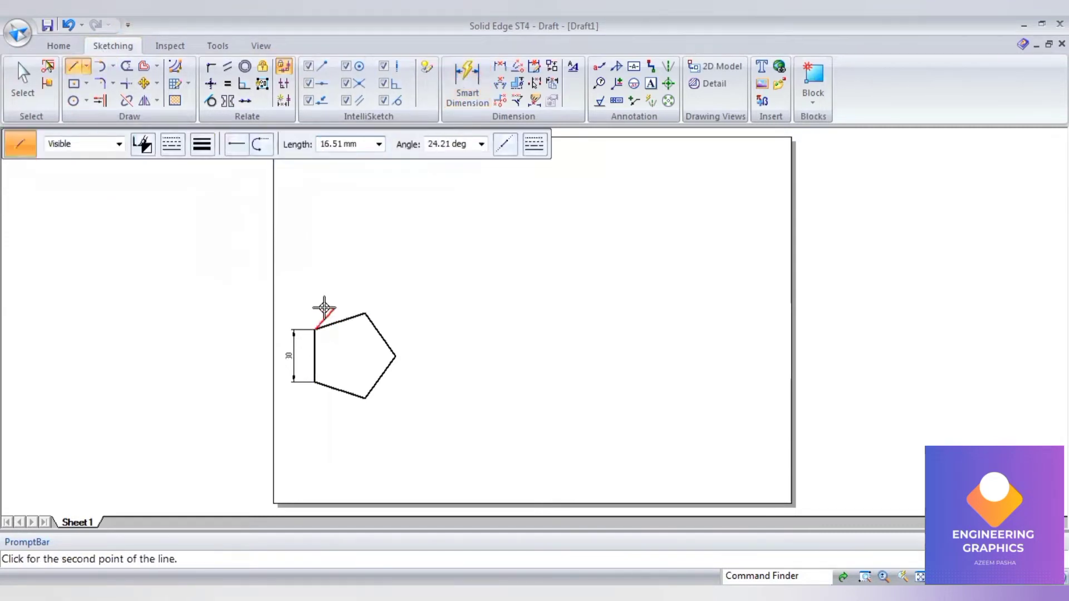
{"action": "left_click", "coordinate": [314, 313]}
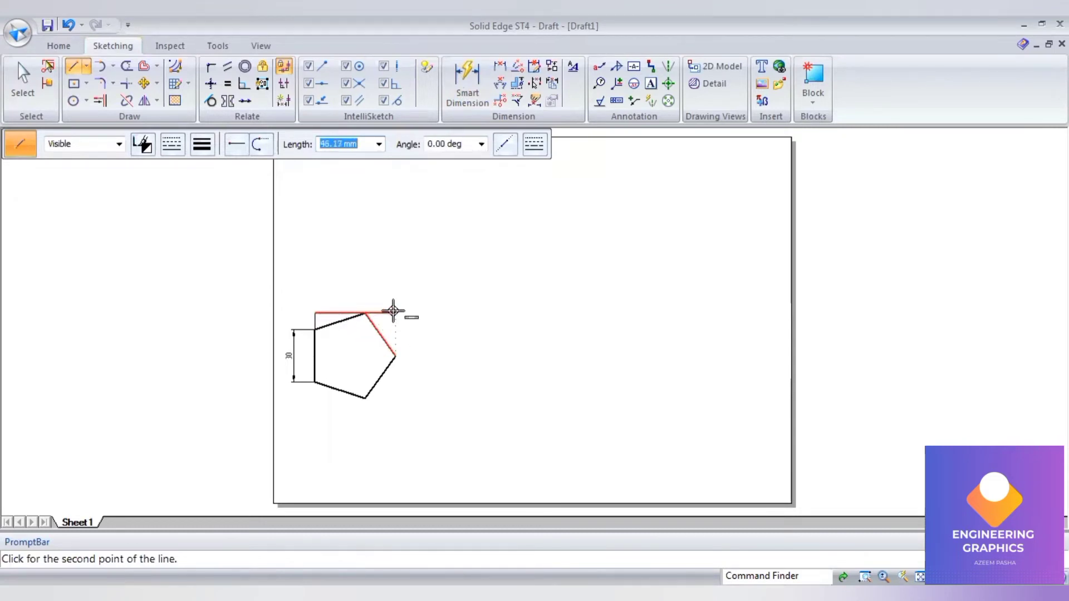
{"action": "left_click", "coordinate": [395, 312]}
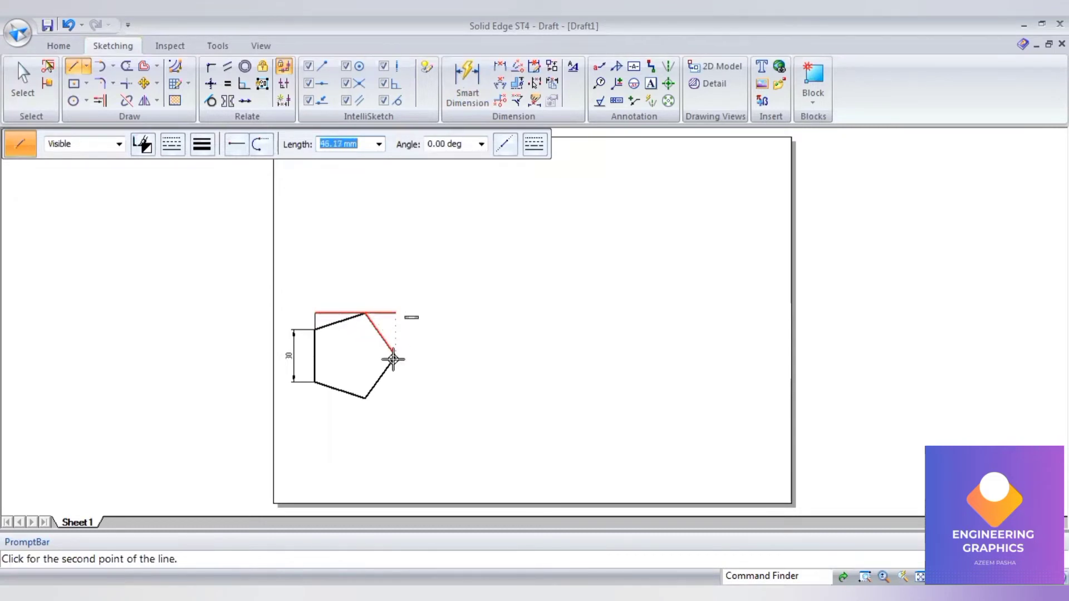
{"action": "left_click", "coordinate": [396, 398]}
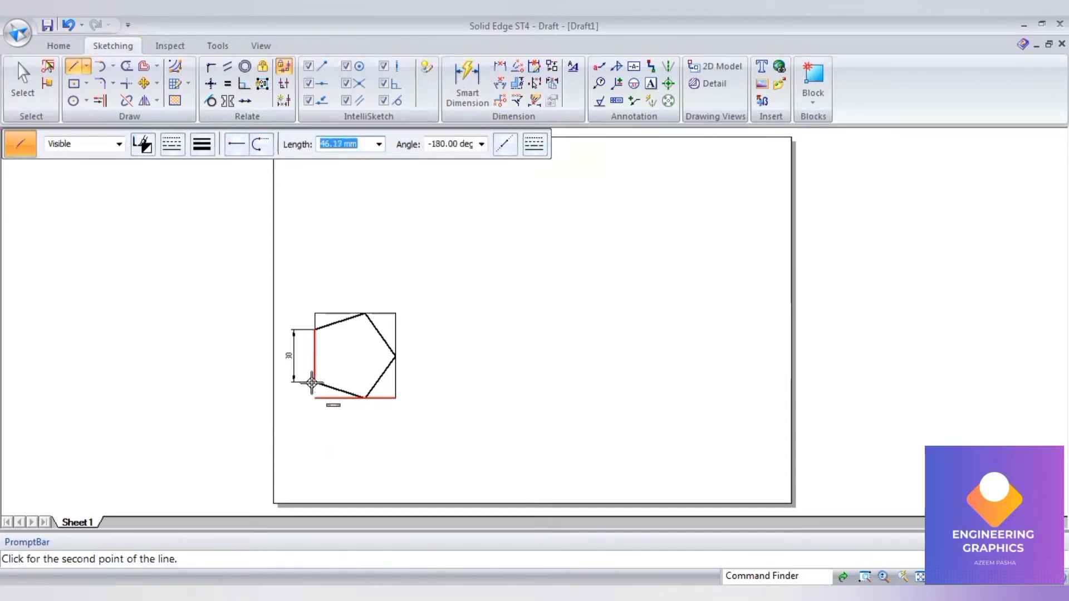
{"action": "left_click", "coordinate": [315, 398]}
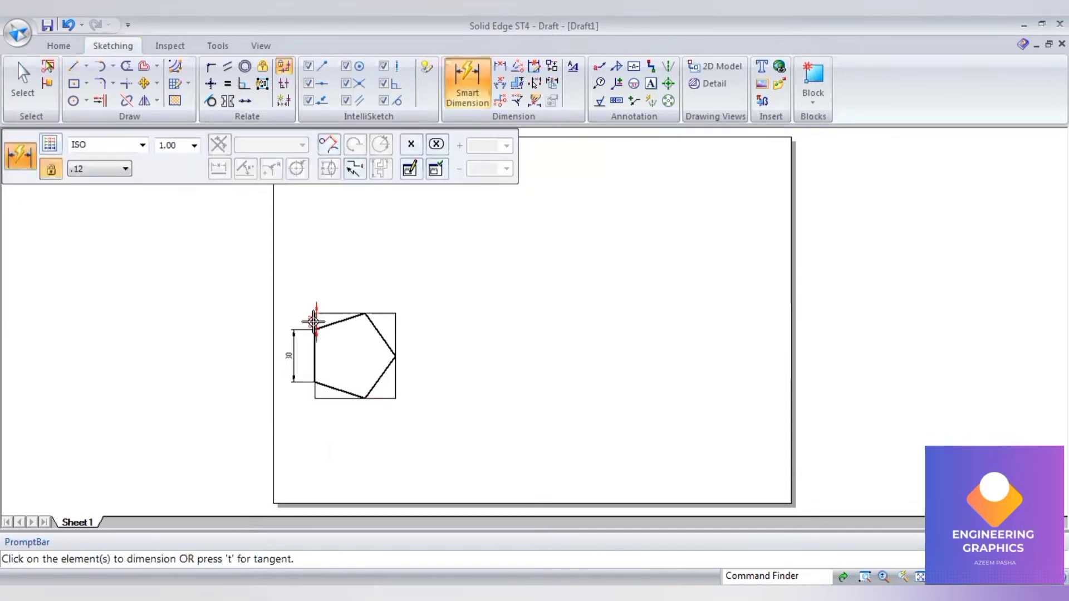
Dimension the short segment above the pentagon's left side, the enclosing rectangle's width, and its full height
{"action": "left_click", "coordinate": [315, 322]}
{"action": "left_click", "coordinate": [287, 320]}
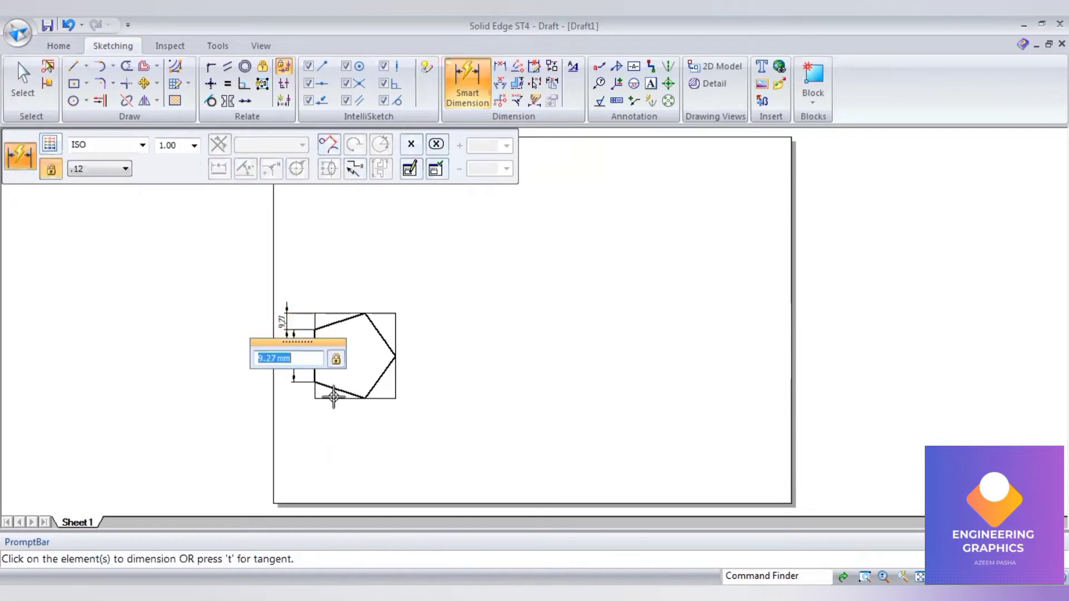
{"action": "left_click", "coordinate": [375, 313]}
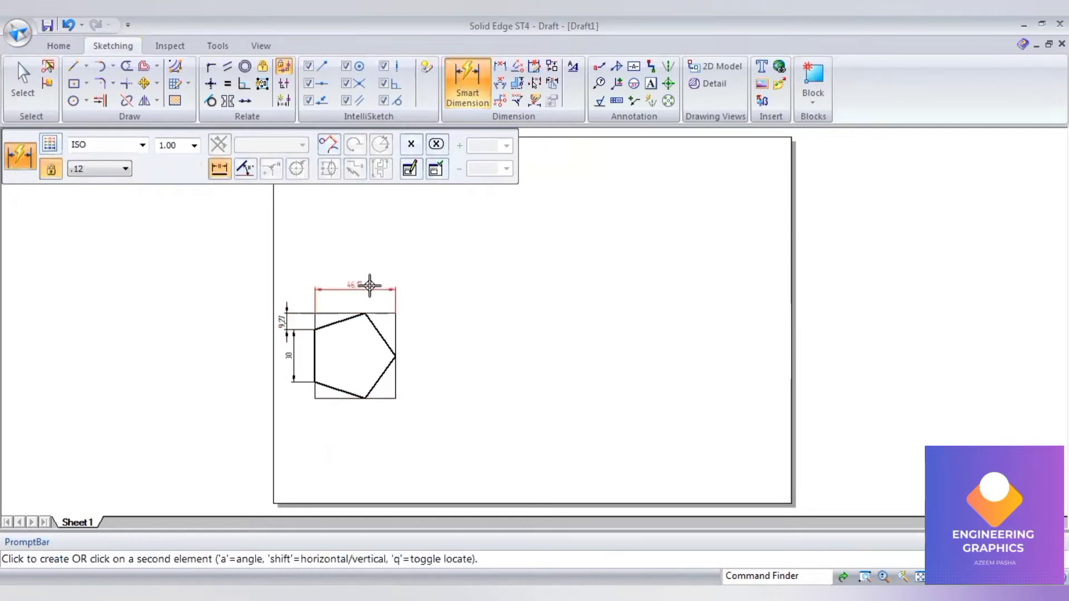
{"action": "left_click", "coordinate": [370, 282]}
{"action": "left_click", "coordinate": [396, 352]}
{"action": "left_click", "coordinate": [421, 352]}
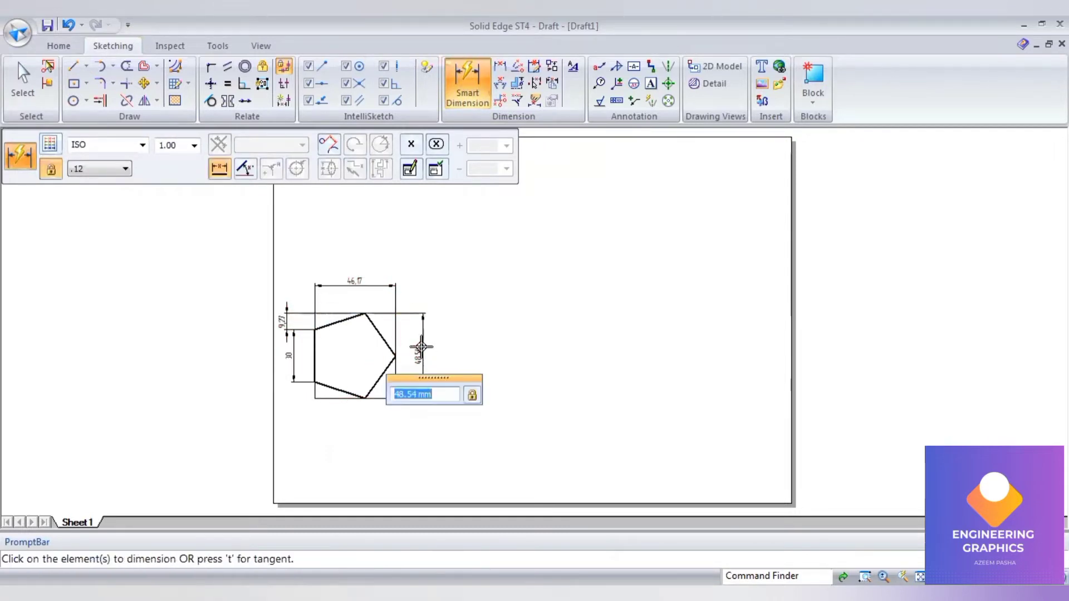
Dimension the horizontal distance from the enclosing rectangle's left edge to the pentagon's lowest vertex, placing it below the rectangle
{"action": "left_click", "coordinate": [500, 67]}
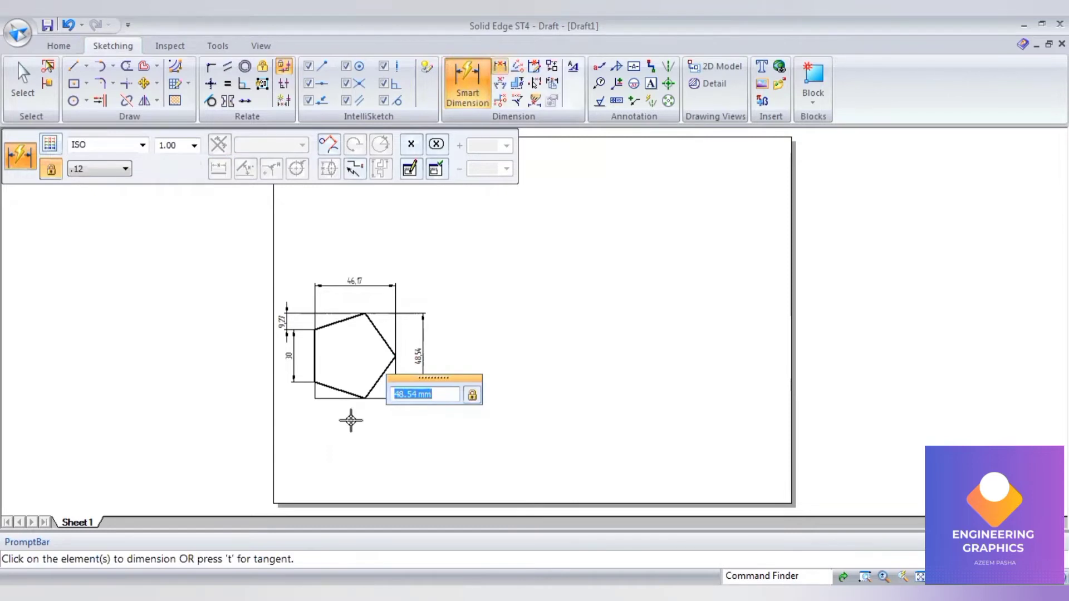
{"action": "scroll", "coordinate": [351, 421], "scroll_direction": "up", "scroll_amount": 2}
{"action": "left_click", "coordinate": [295, 378]}
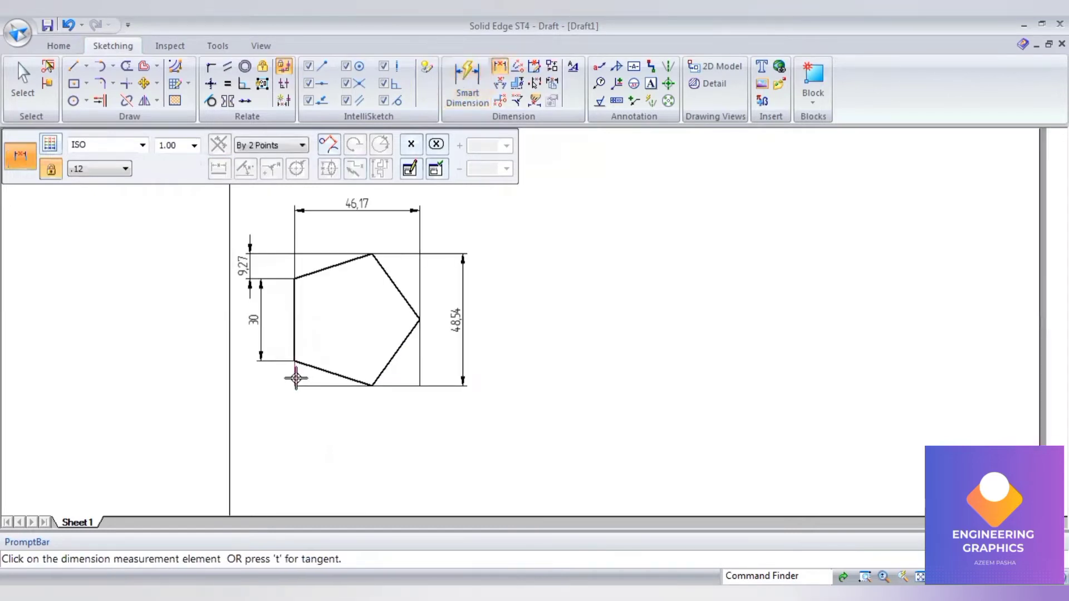
{"action": "left_click", "coordinate": [373, 384]}
{"action": "left_click", "coordinate": [361, 420]}
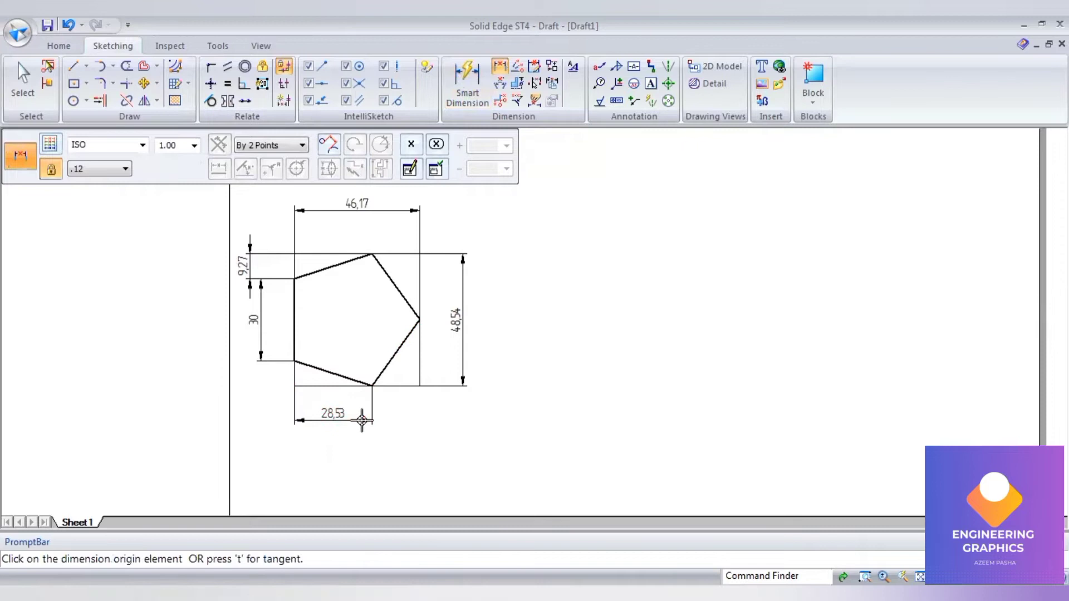
{"action": "scroll", "coordinate": [649, 407], "scroll_direction": "down", "scroll_amount": 1}
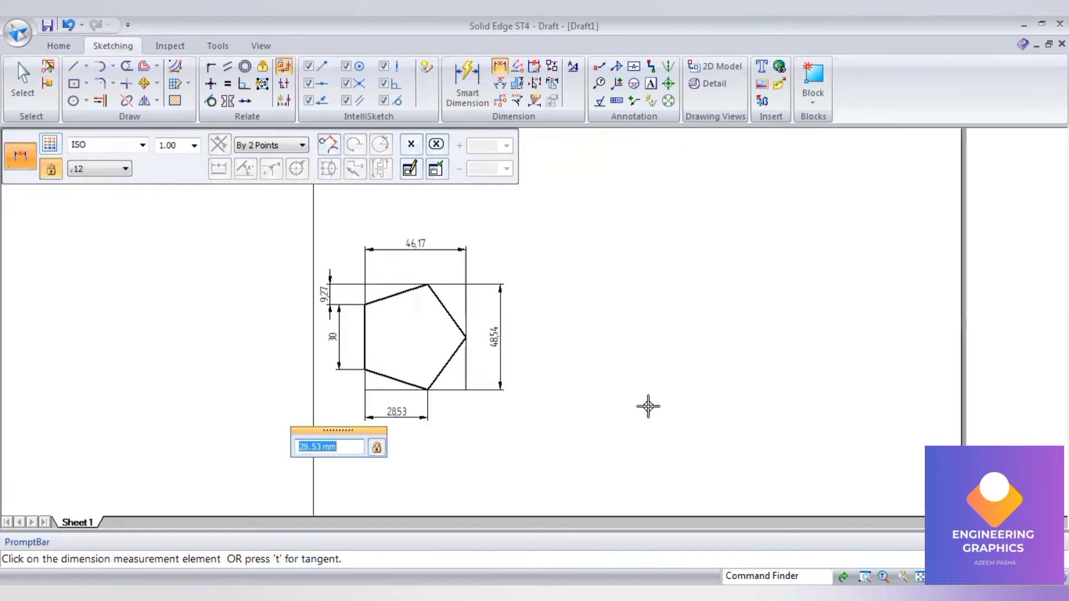
{"action": "scroll", "coordinate": [703, 380], "scroll_direction": "up", "scroll_amount": 1}
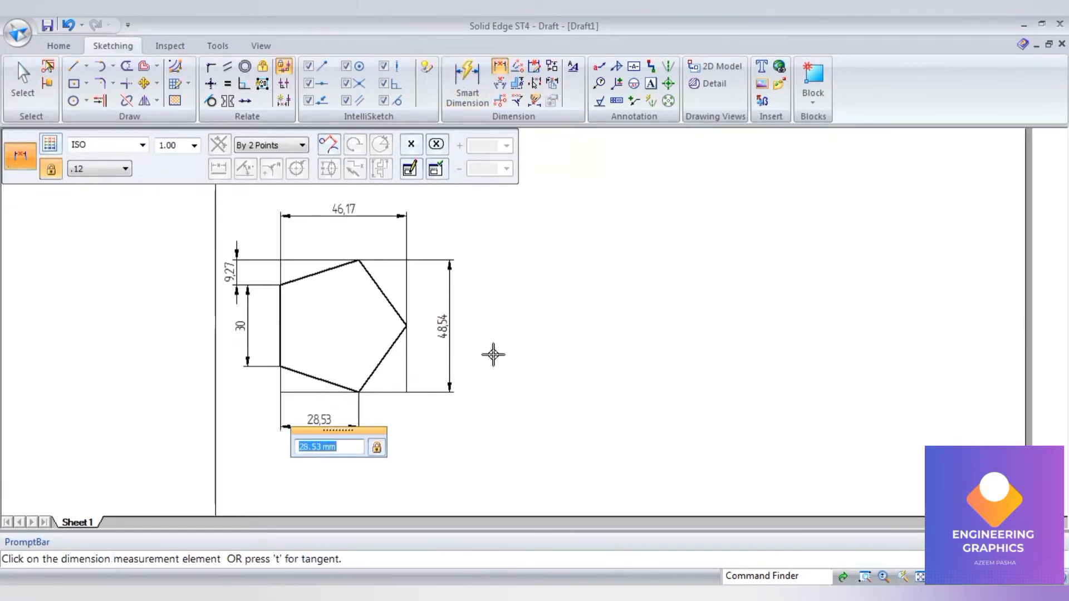
{"action": "left_click", "coordinate": [396, 391]}
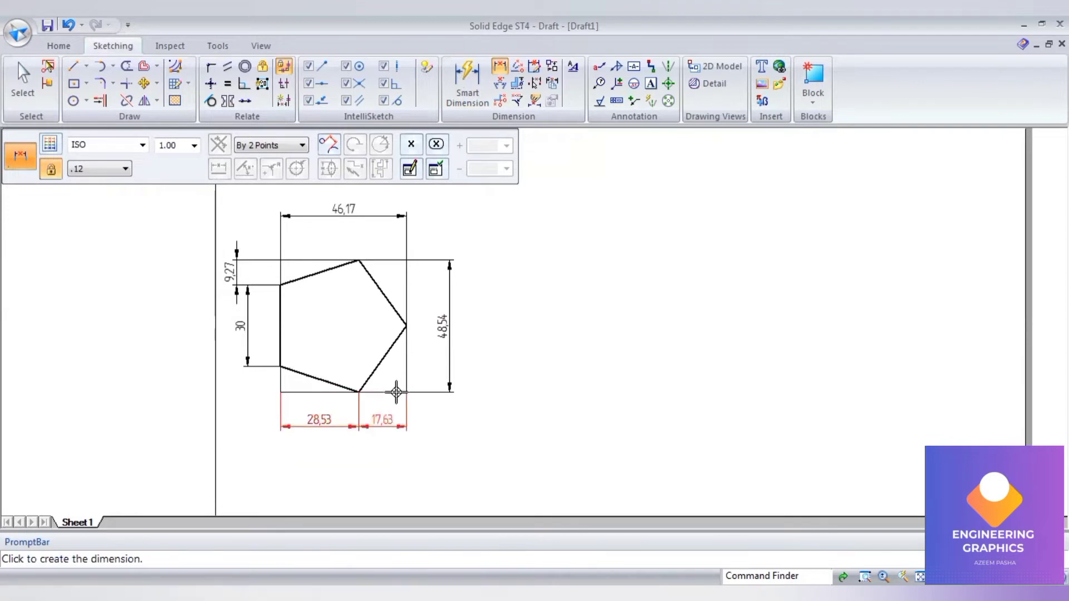
{"action": "left_click", "coordinate": [406, 322]}
{"action": "left_click", "coordinate": [435, 330]}
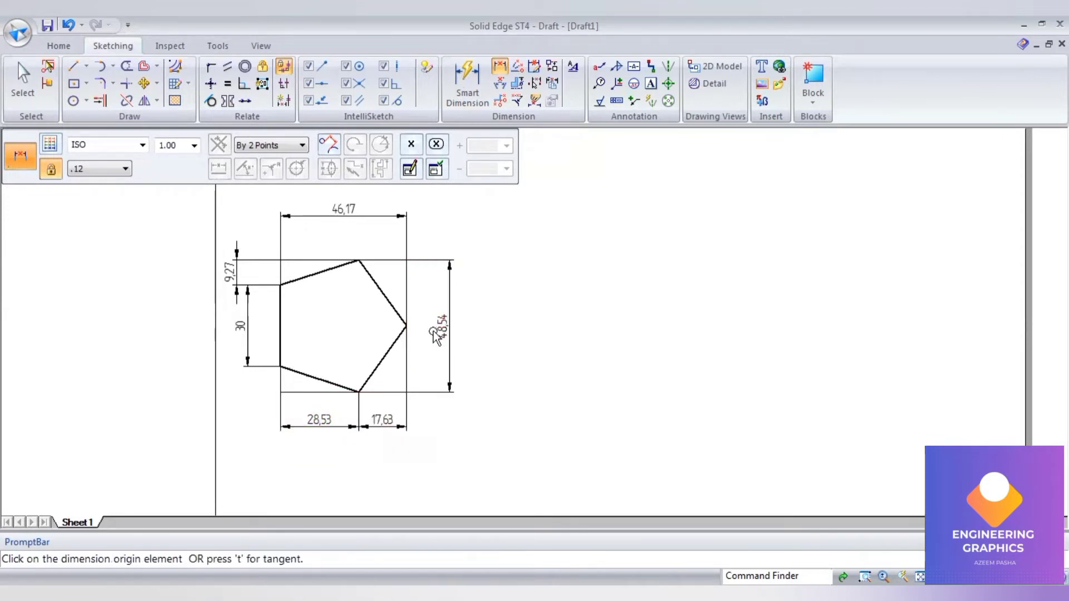
{"action": "key", "text": "ctrl+z"}
Dimension the vertical distance from the enclosing rectangle's bottom edge to the pentagon's right vertex, placing it outside the overall height dimension
{"action": "left_click", "coordinate": [499, 65]}
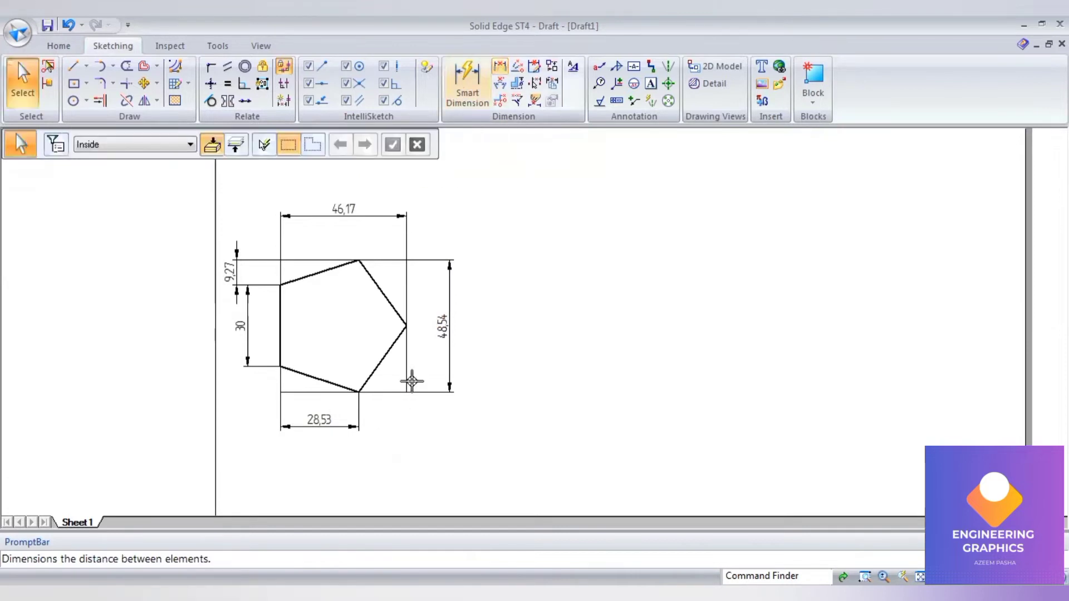
{"action": "left_click", "coordinate": [392, 391]}
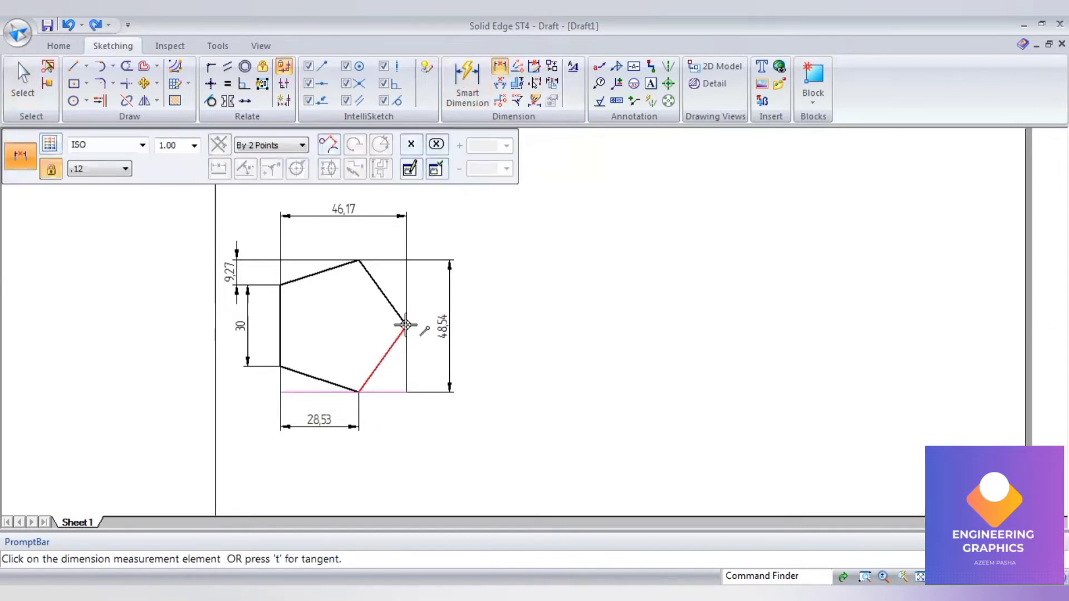
{"action": "left_click", "coordinate": [406, 325]}
{"action": "left_click", "coordinate": [501, 331]}
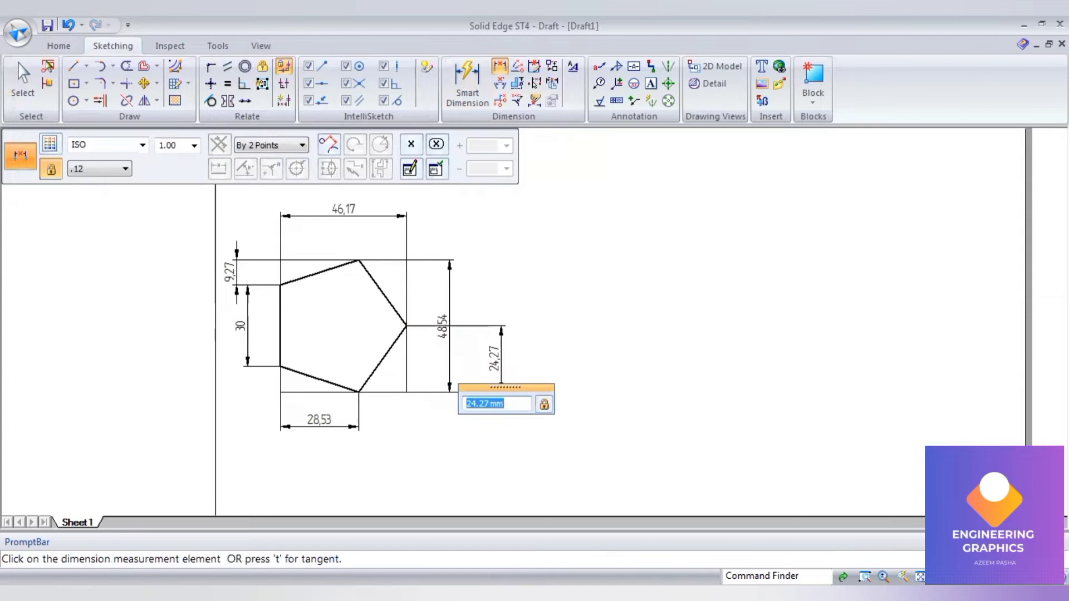
{"action": "left_click", "coordinate": [893, 542]}
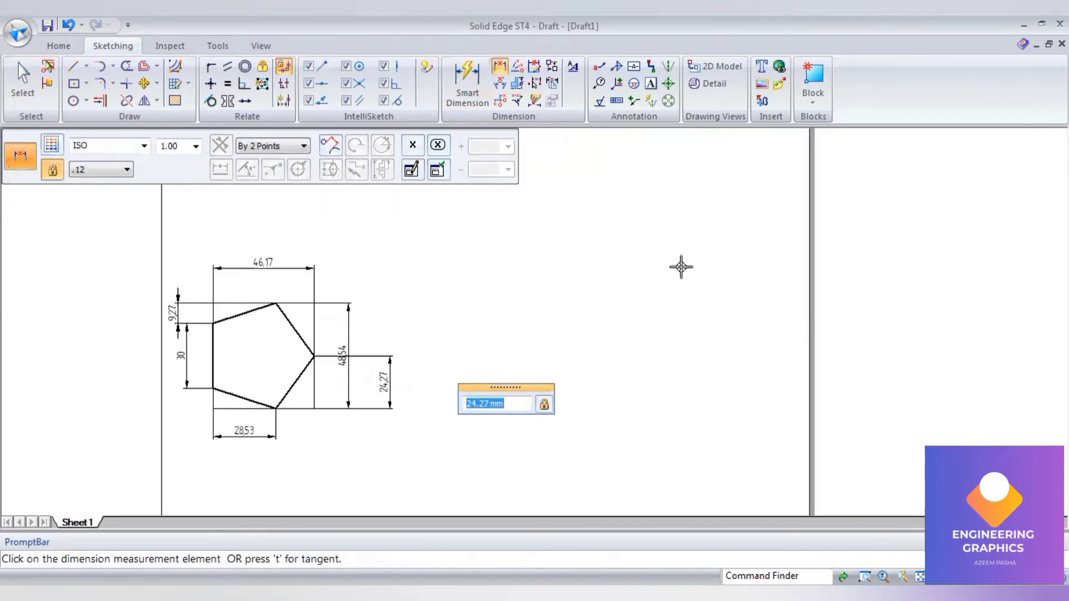
Label the rectangle's lower-left corner 1 and lower-right corner 2 with text of size 5
{"action": "left_click", "coordinate": [651, 86]}
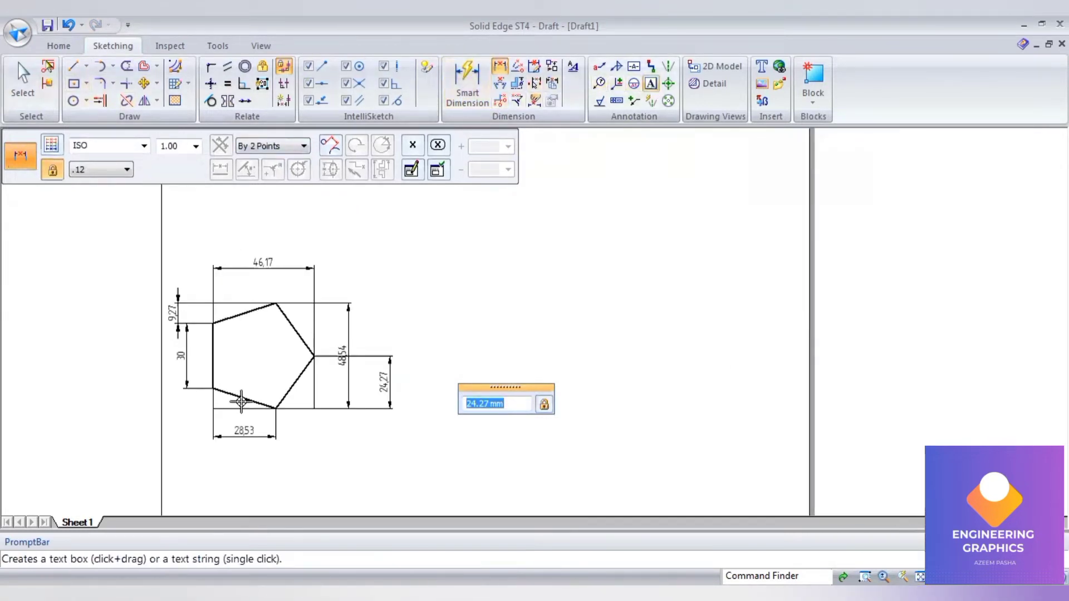
{"action": "left_click", "coordinate": [199, 399]}
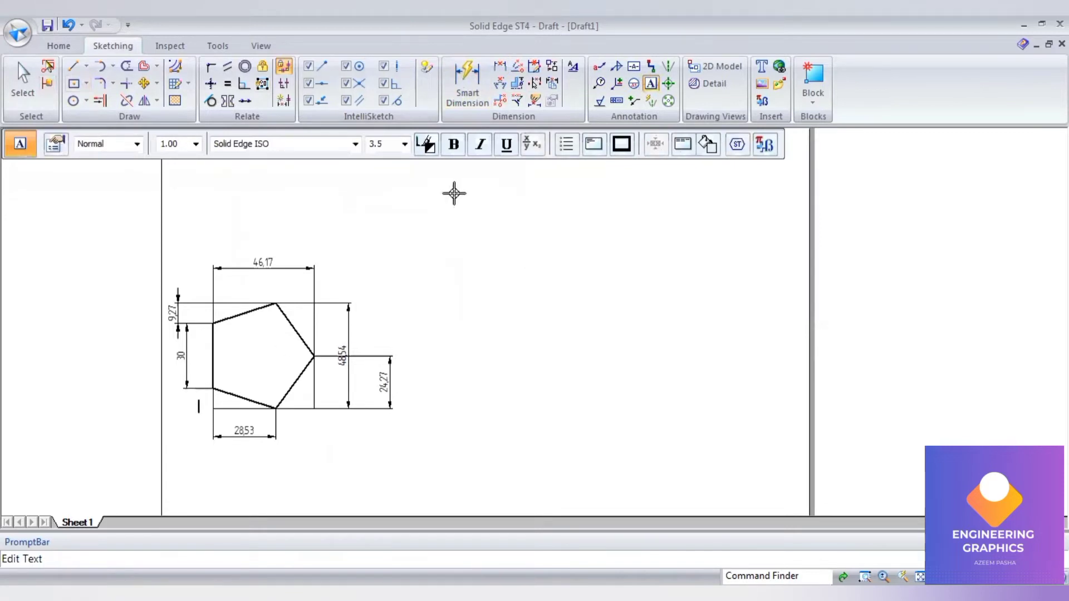
{"action": "left_click", "coordinate": [378, 146]}
{"action": "key", "text": "Return"}
{"action": "type", "text": "1"}
{"action": "left_click", "coordinate": [312, 415]}
{"action": "left_click", "coordinate": [313, 417]}
{"action": "type", "text": "2"}
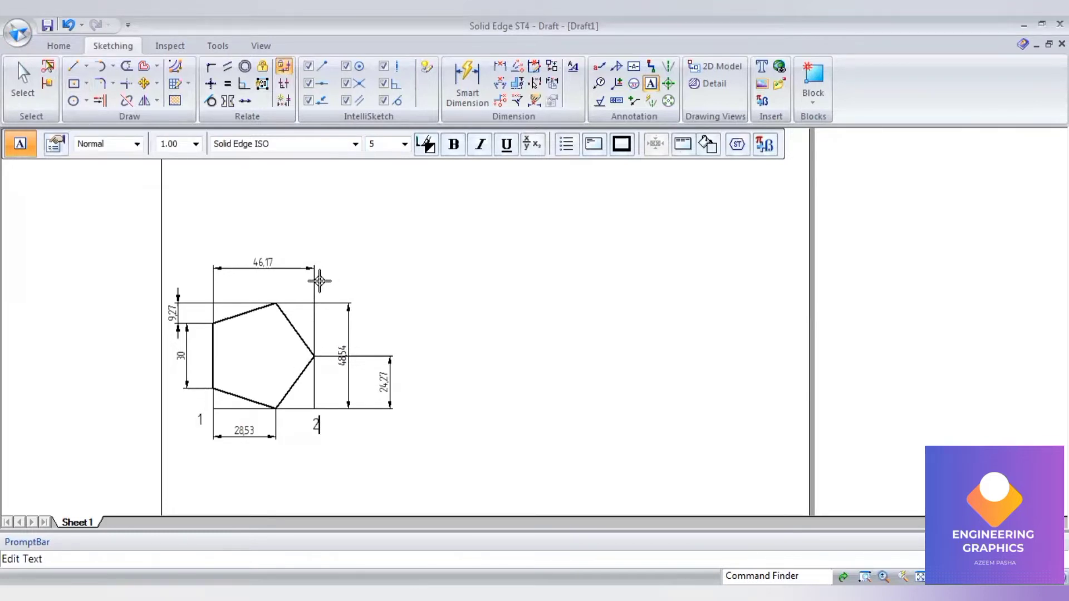
Label the rectangle's upper-right corner 3 and its upper-left corner 4
{"action": "left_click", "coordinate": [319, 281]}
{"action": "left_click", "coordinate": [320, 282]}
{"action": "type", "text": "3"}
{"action": "left_click", "coordinate": [202, 289]}
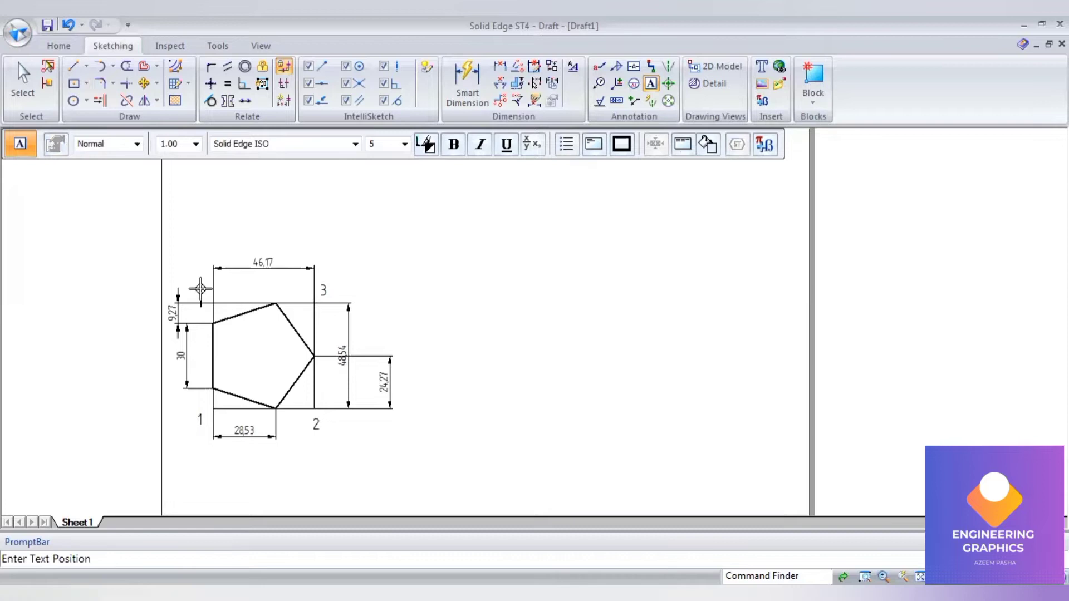
{"action": "left_click", "coordinate": [201, 289]}
{"action": "type", "text": "4"}
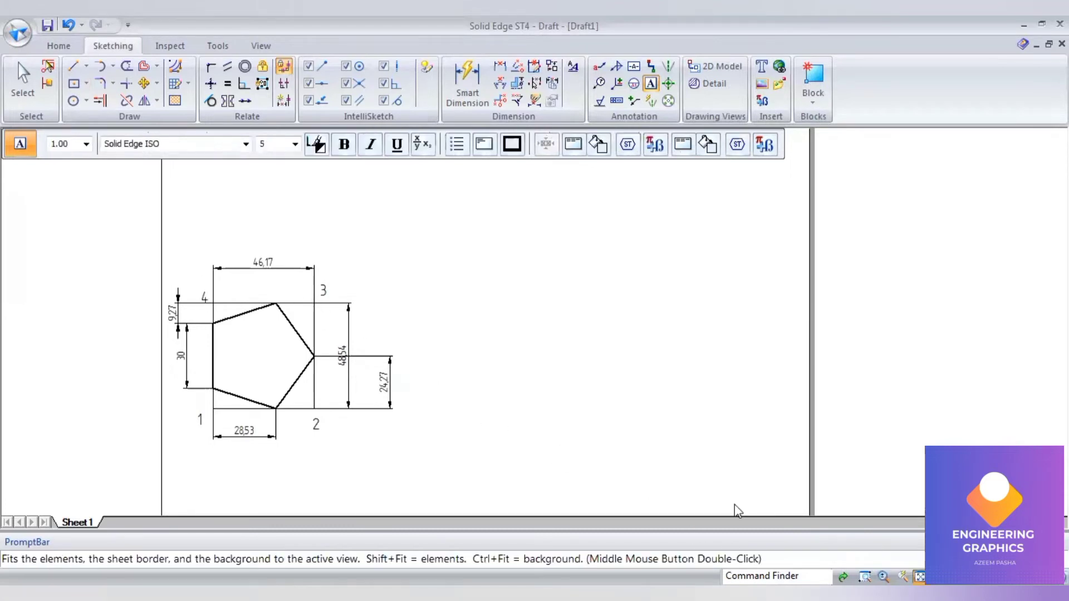
Draw a thin horizontal base line about 94 mm long to the right of the dimensioned pentagon, below its level
{"action": "middle_click_drag", "start_coordinate": [559, 377], "coordinate": [599, 371]}
{"action": "left_click", "coordinate": [76, 72]}
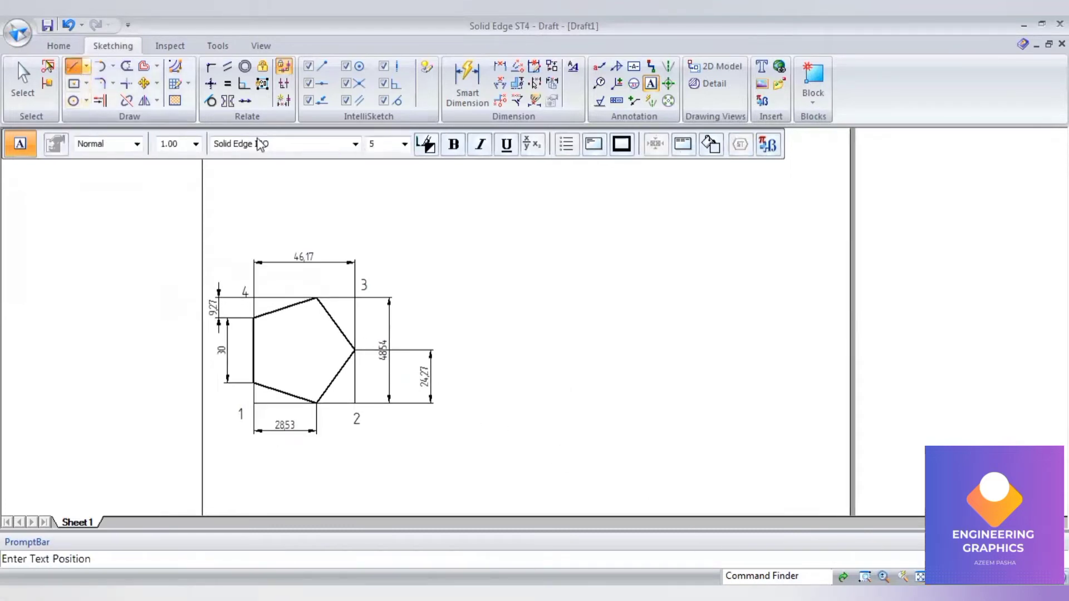
{"action": "left_click", "coordinate": [203, 146]}
{"action": "left_click", "coordinate": [209, 166]}
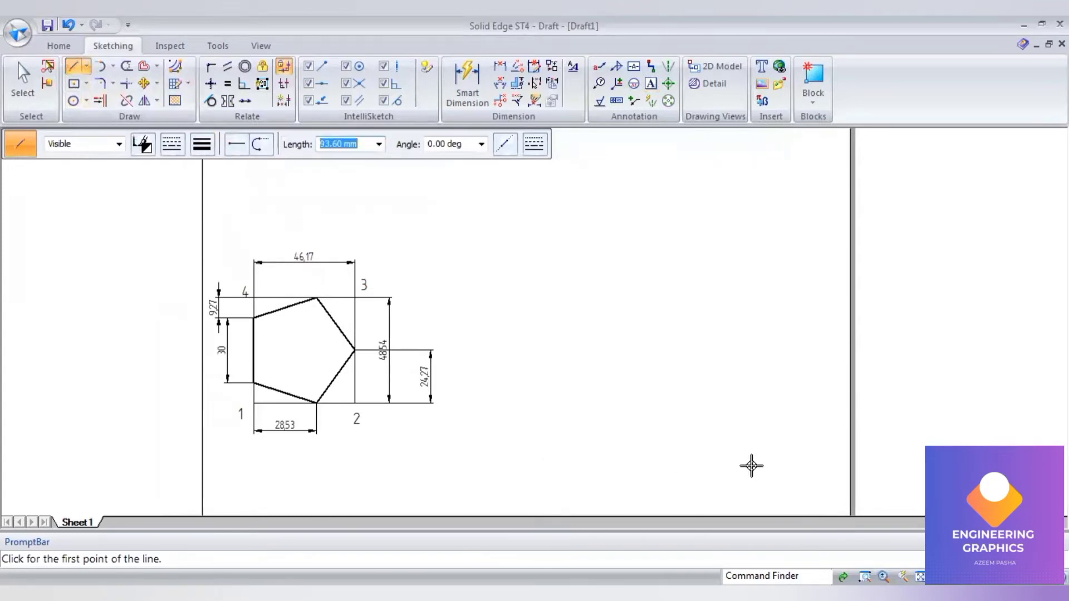
Draw a line 46.17 mm long at 30 degrees, starting near the middle of the horizontal base line
{"action": "left_click", "coordinate": [641, 469]}
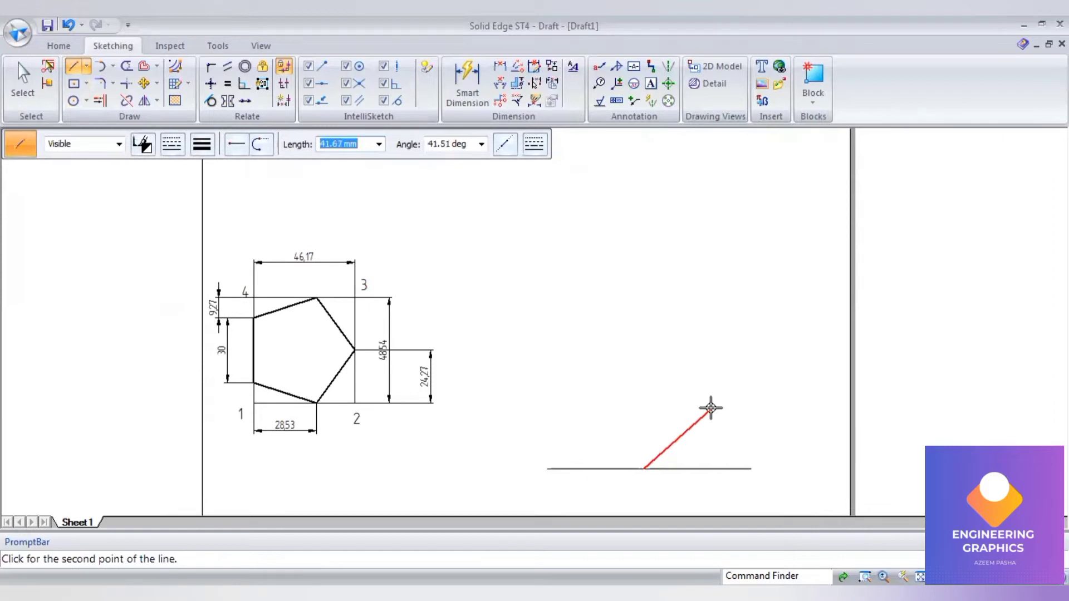
{"action": "type", "text": "46.17"}
{"action": "key", "text": "Tab"}
{"action": "type", "text": "3"}
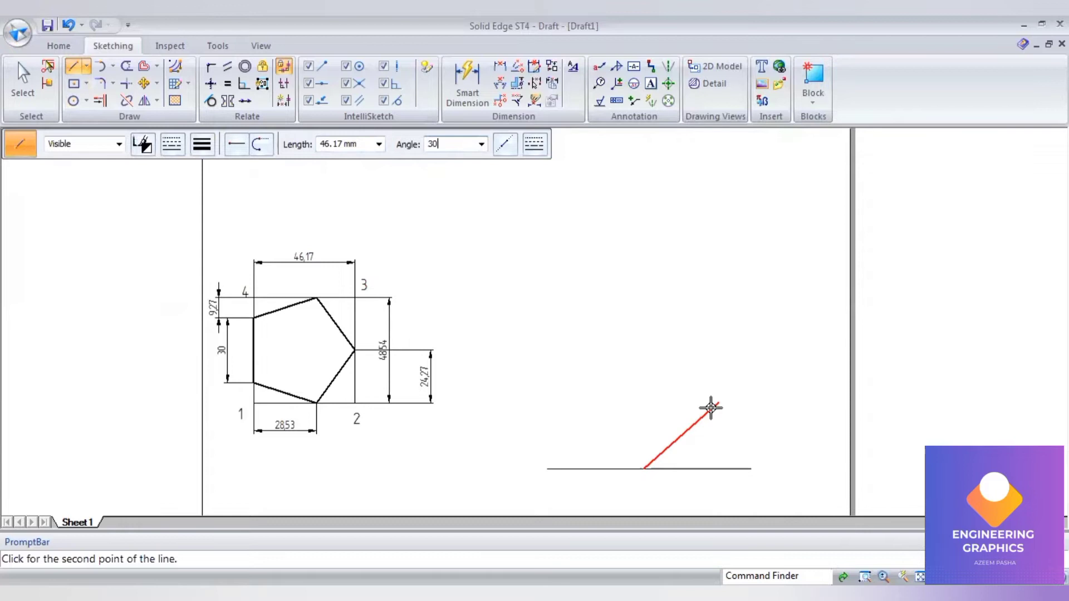
{"action": "type", "text": "0"}
{"action": "key", "text": "Return"}
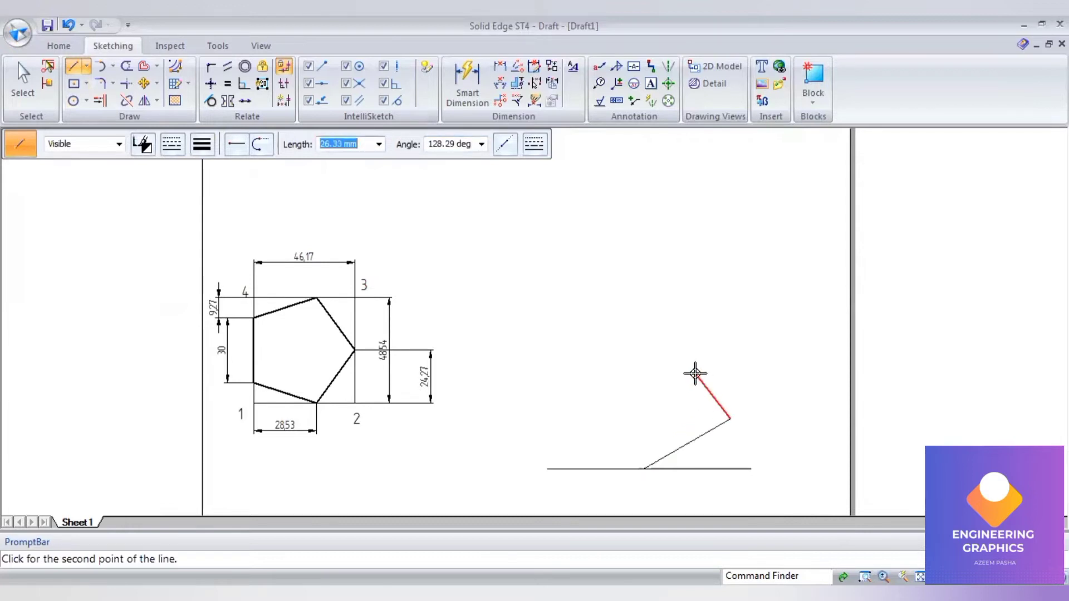
Continue from the end of the 46.17 mm line with a line 48.54 mm long at 150 degrees
{"action": "type", "text": "48.54"}
{"action": "key", "text": "Tab"}
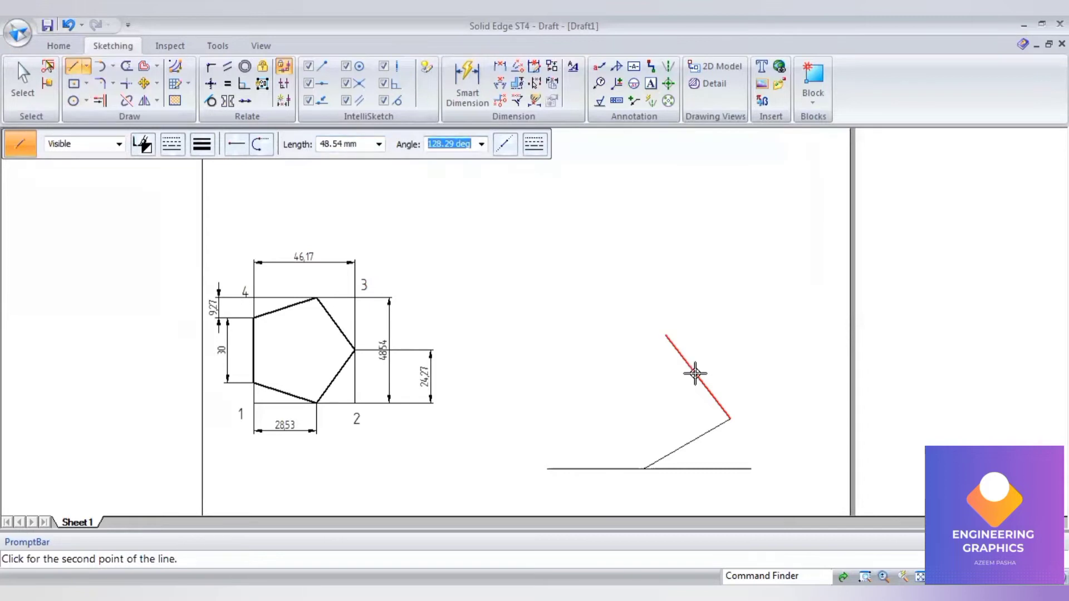
{"action": "type", "text": "150"}
{"action": "key", "text": "Return"}
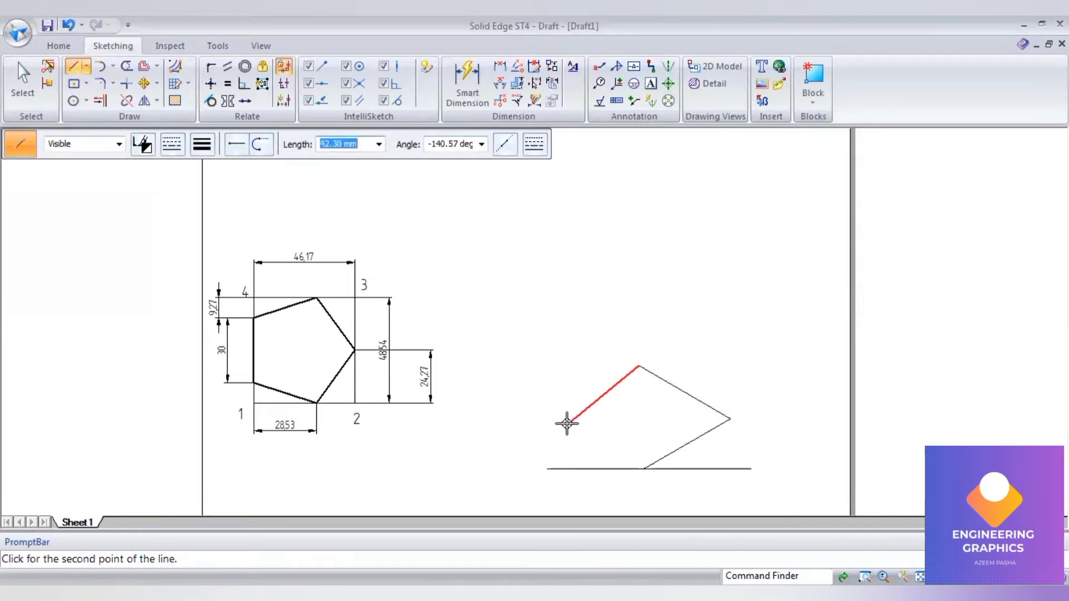
Add a line 46.17 mm long at 210 degrees, and close the parallelogram back to its starting point on the base line
{"action": "type", "text": "46.17"}
{"action": "key", "text": "Tab"}
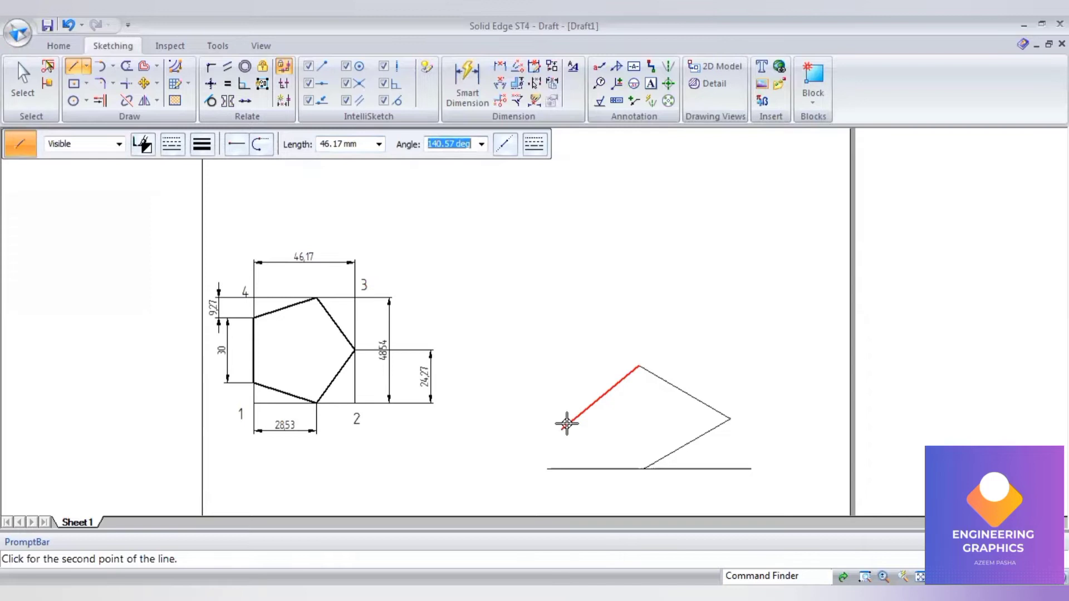
{"action": "type", "text": "210"}
{"action": "key", "text": "Return"}
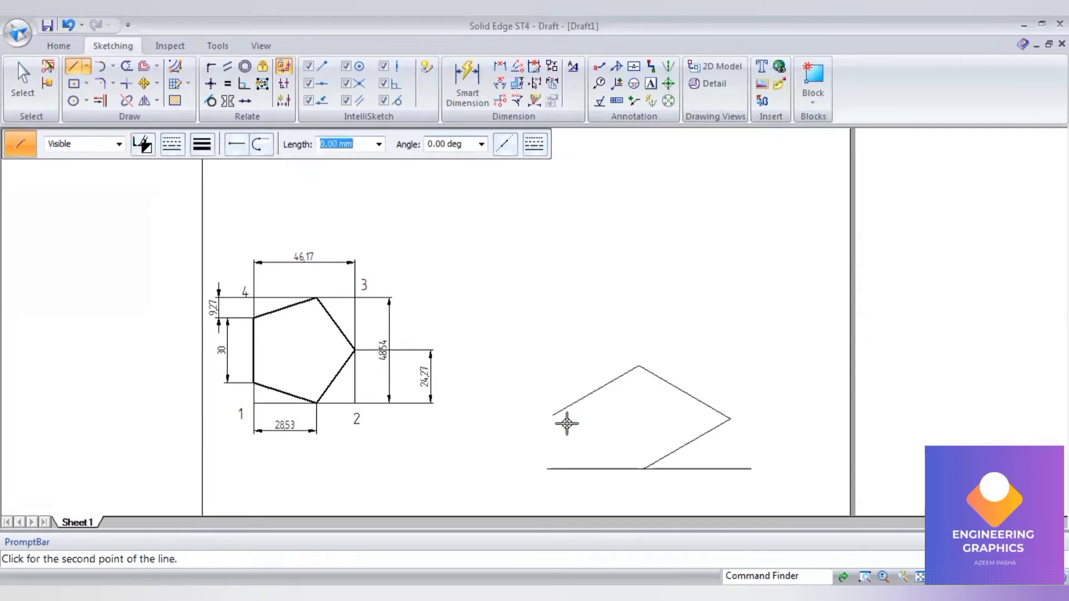
{"action": "left_click", "coordinate": [646, 467]}
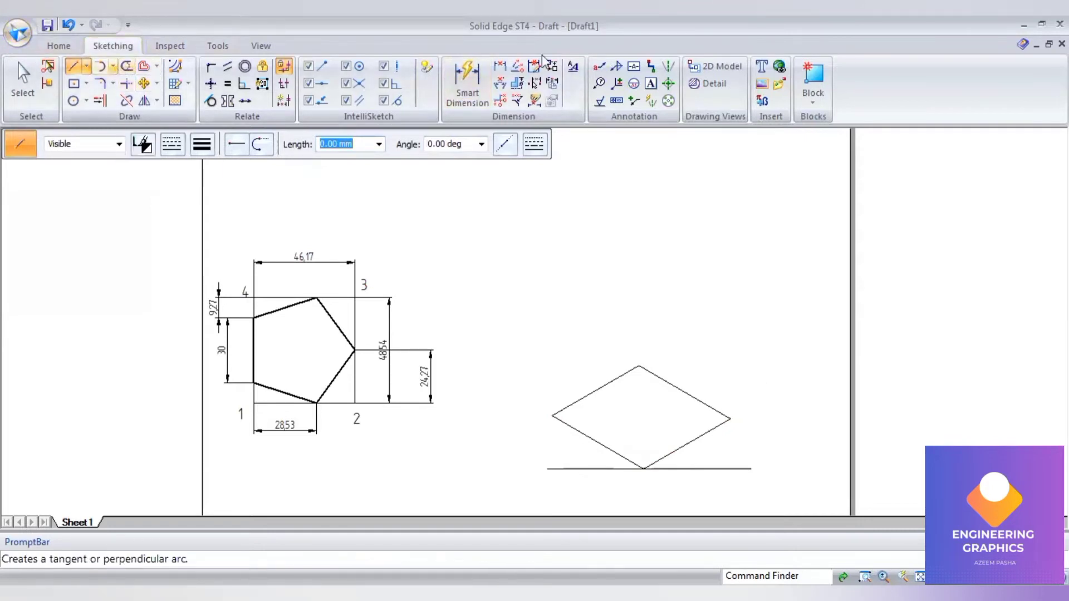
Label the parallelogram's corners 1 to 4 with text, counterclockwise from the lowest corner on the base line
{"action": "left_click", "coordinate": [650, 83]}
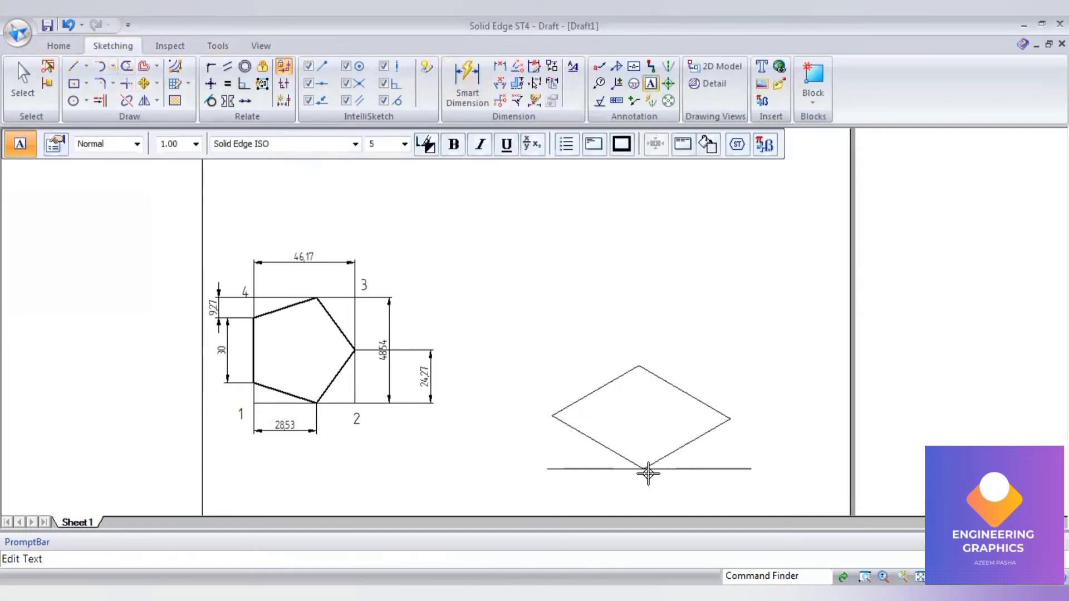
{"action": "left_click", "coordinate": [648, 473]}
{"action": "type", "text": "1"}
{"action": "left_click", "coordinate": [739, 401]}
{"action": "type", "text": "2"}
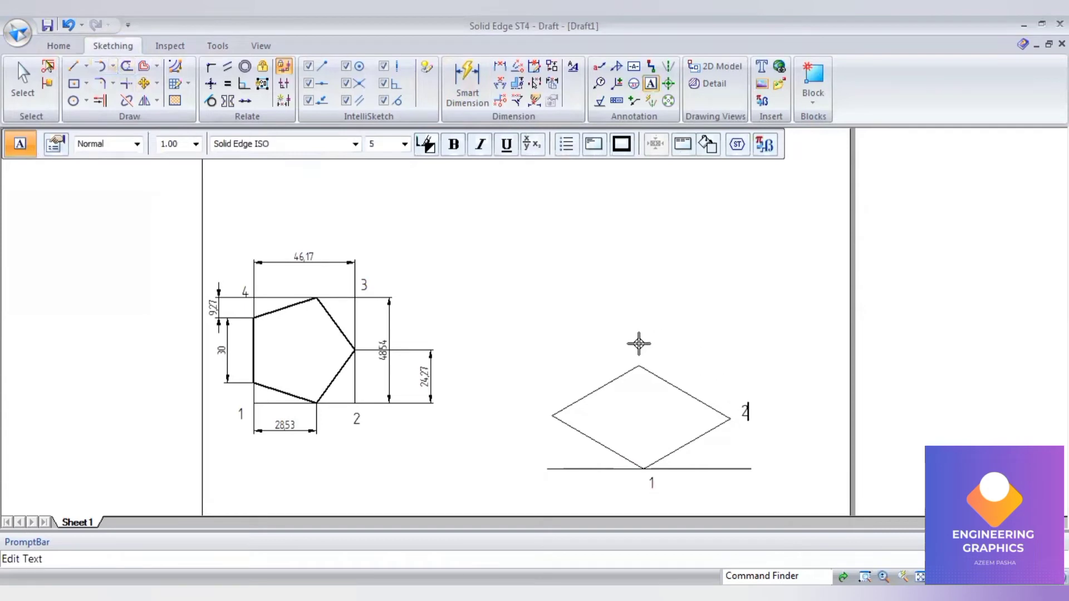
{"action": "left_click", "coordinate": [638, 344]}
{"action": "type", "text": "3"}
{"action": "left_click", "coordinate": [538, 407]}
{"action": "type", "text": "4"}
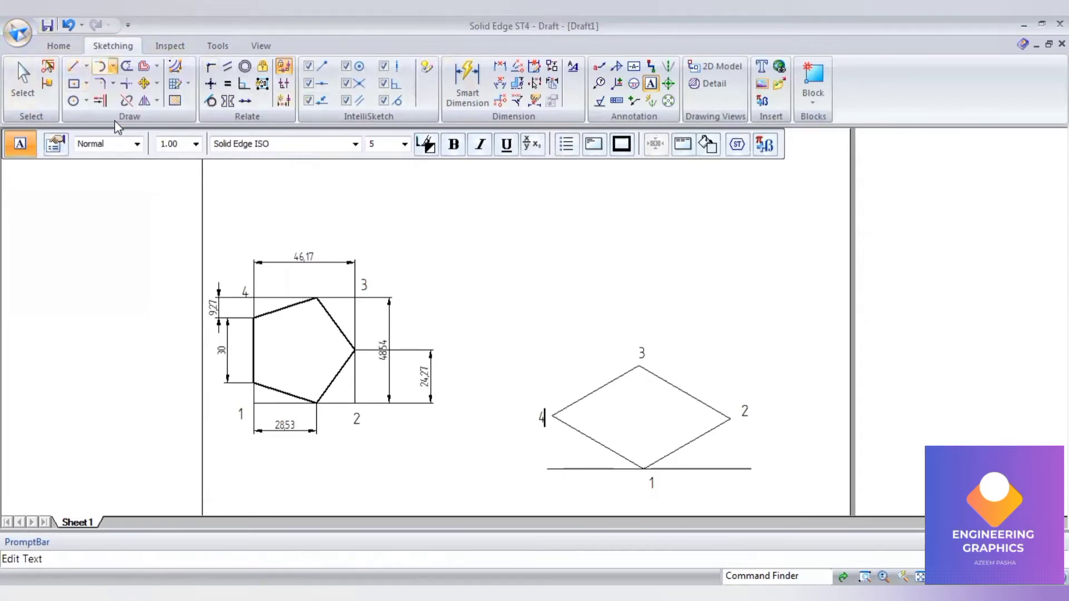
Draw an arc of radius 28.53 mm centred on the parallelogram's corner 1, crossing edge 1-2
{"action": "left_click", "coordinate": [209, 155]}
{"action": "left_click", "coordinate": [644, 468]}
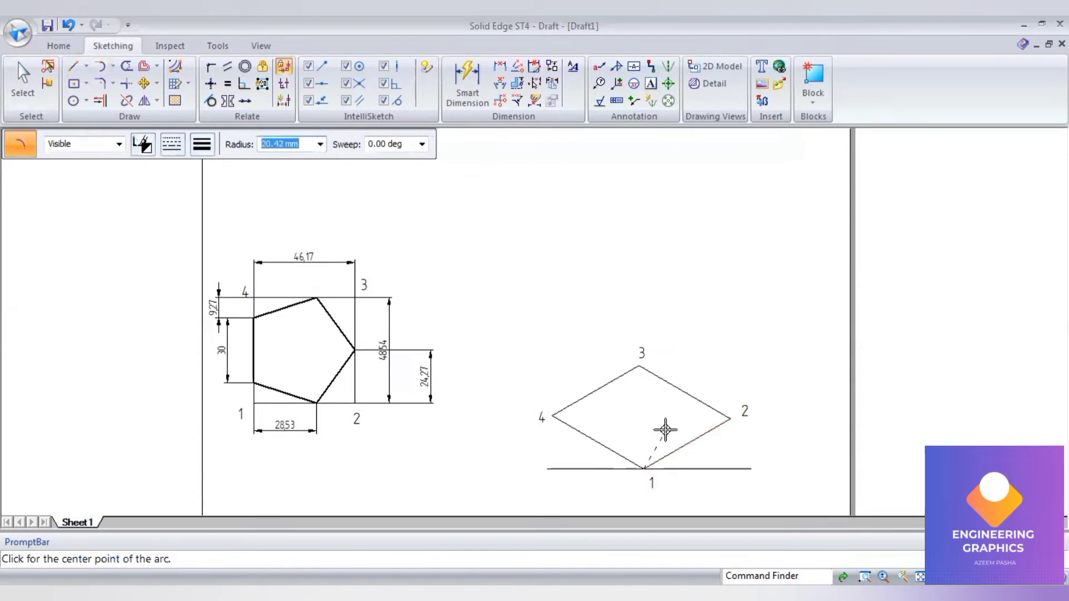
{"action": "type", "text": "28.53"}
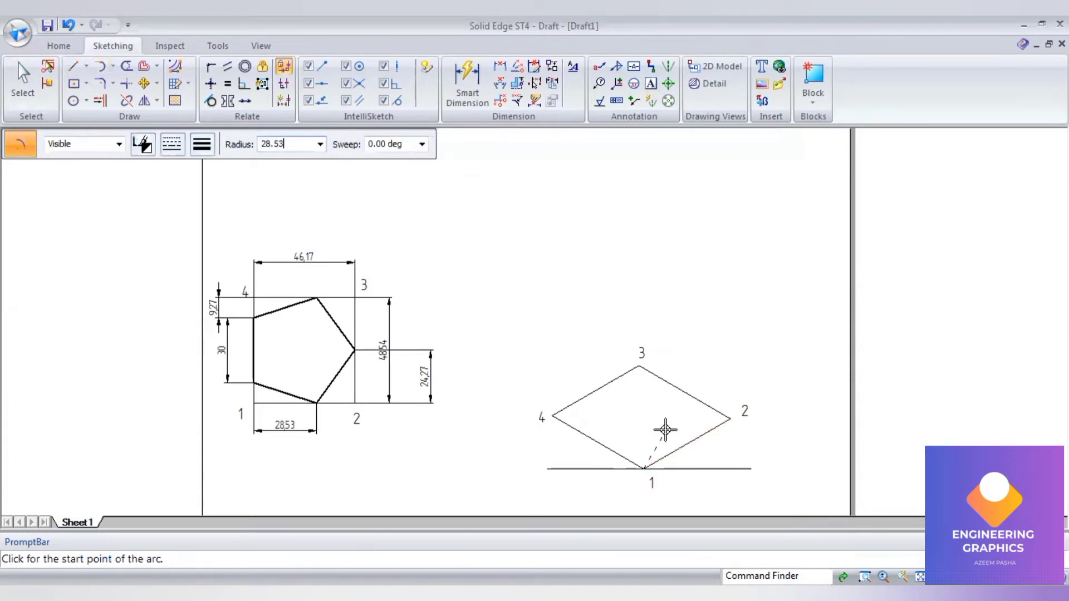
{"action": "key", "text": "Tab"}
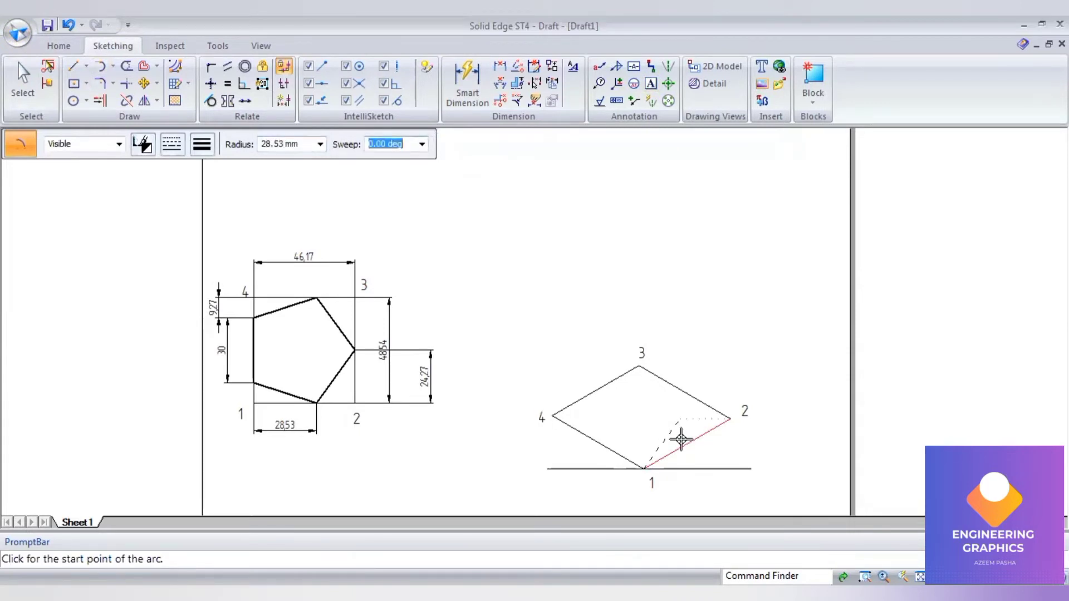
{"action": "left_click", "coordinate": [675, 426]}
{"action": "left_click", "coordinate": [687, 454]}
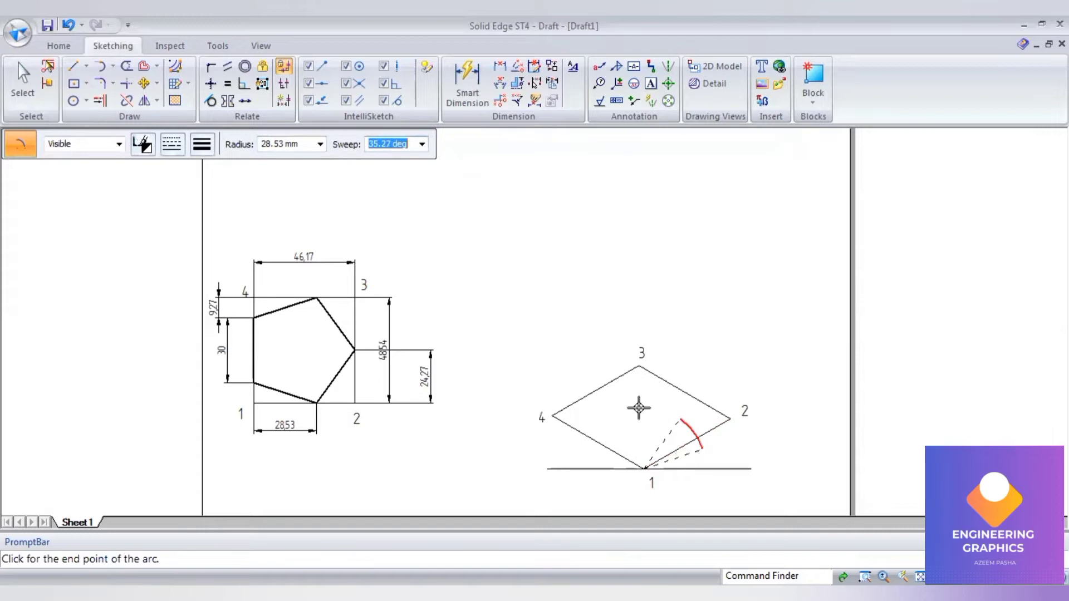
Draw an arc of radius 28.53 mm centred on corner 4 of the parallelogram, crossing edge 4-3
{"action": "left_click", "coordinate": [551, 417]}
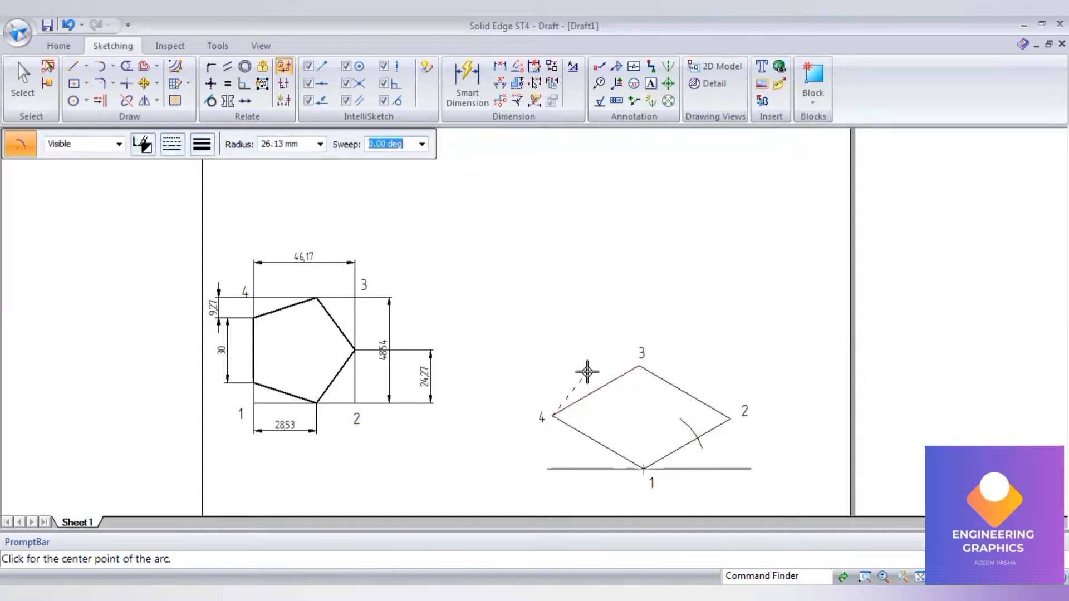
{"action": "left_click", "coordinate": [280, 149]}
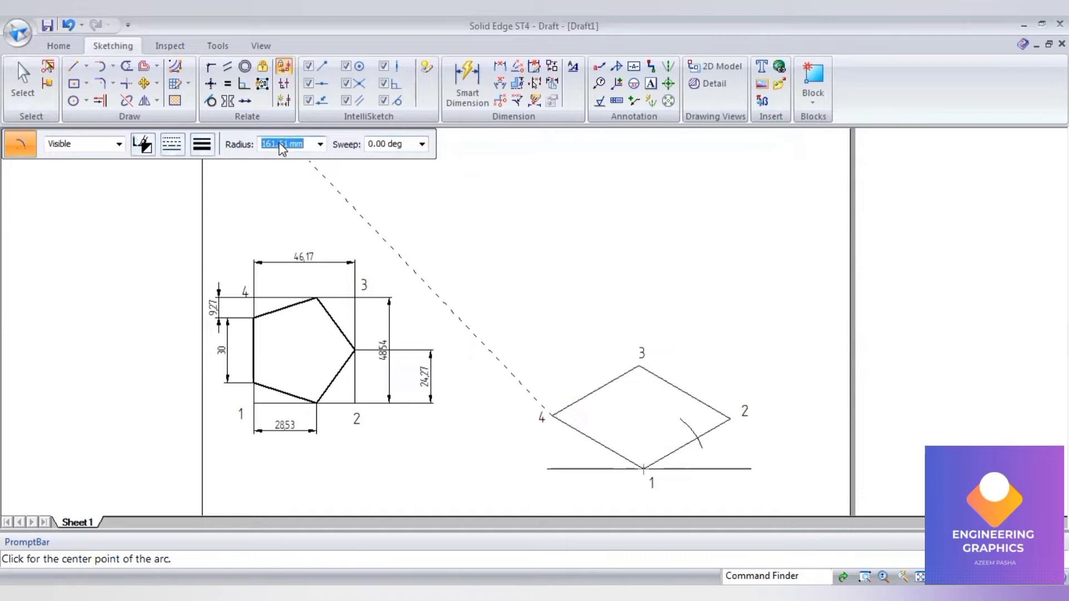
{"action": "type", "text": "28.5"}
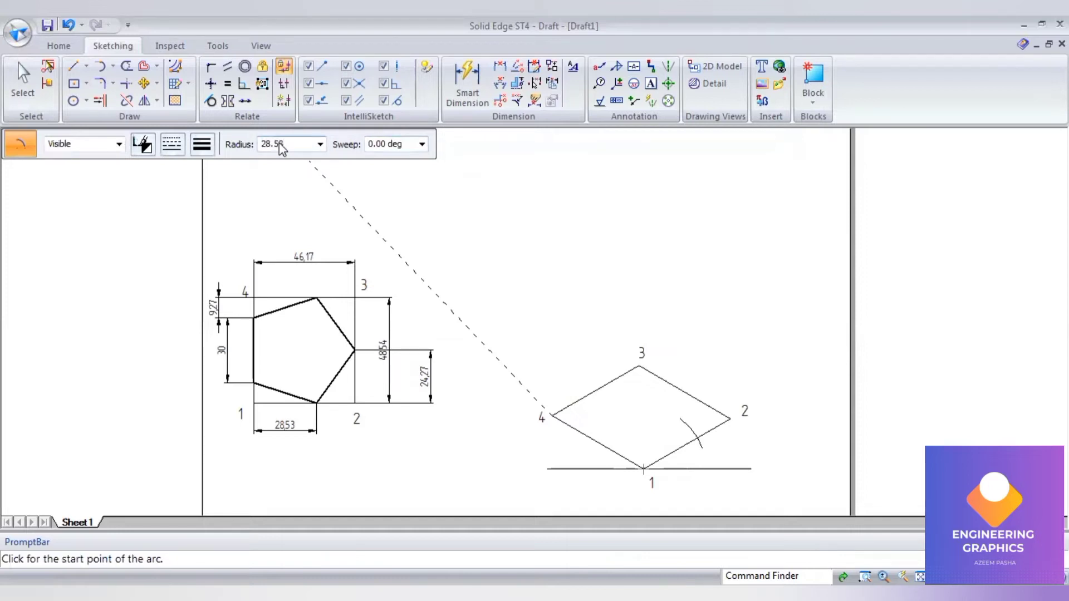
{"action": "type", "text": "3"}
{"action": "key", "text": "Tab"}
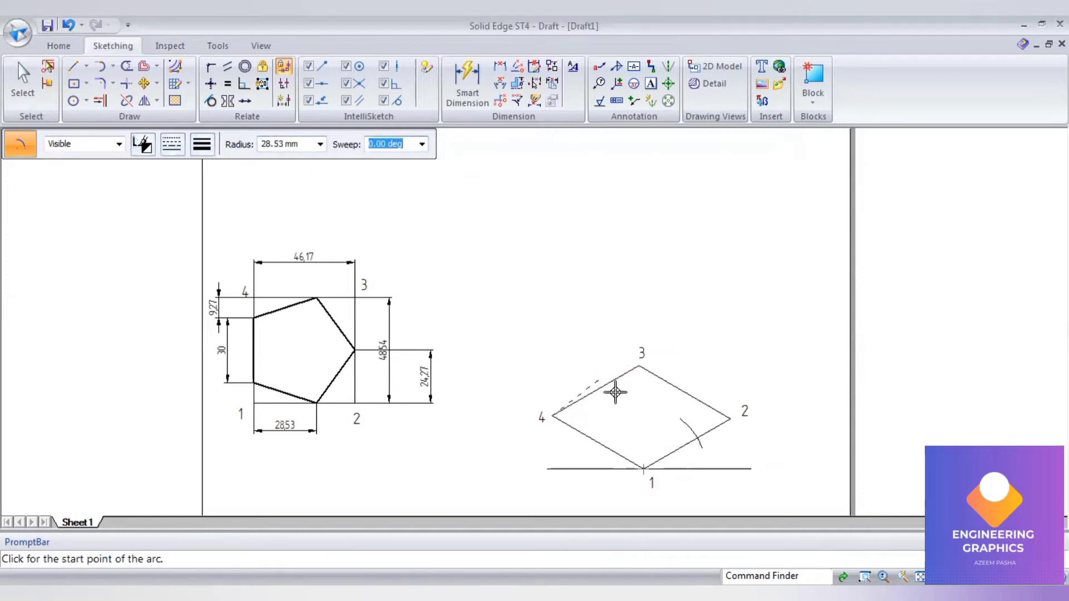
Draw an arc of radius 24.27 mm centred on corner 2 of the parallelogram, crossing edge 2-3
{"action": "left_click", "coordinate": [733, 420]}
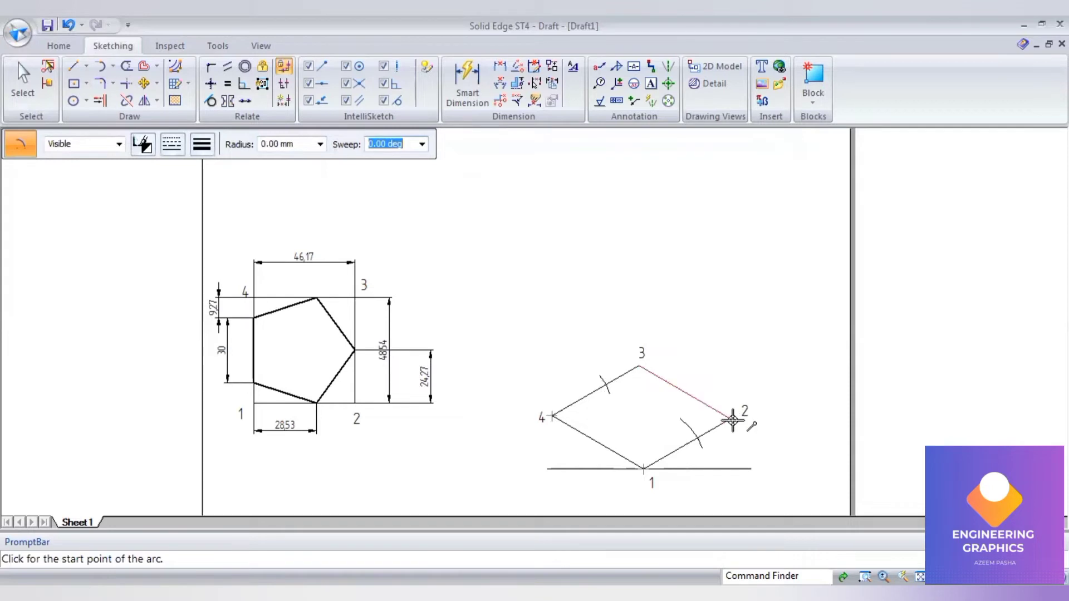
{"action": "left_click", "coordinate": [731, 419]}
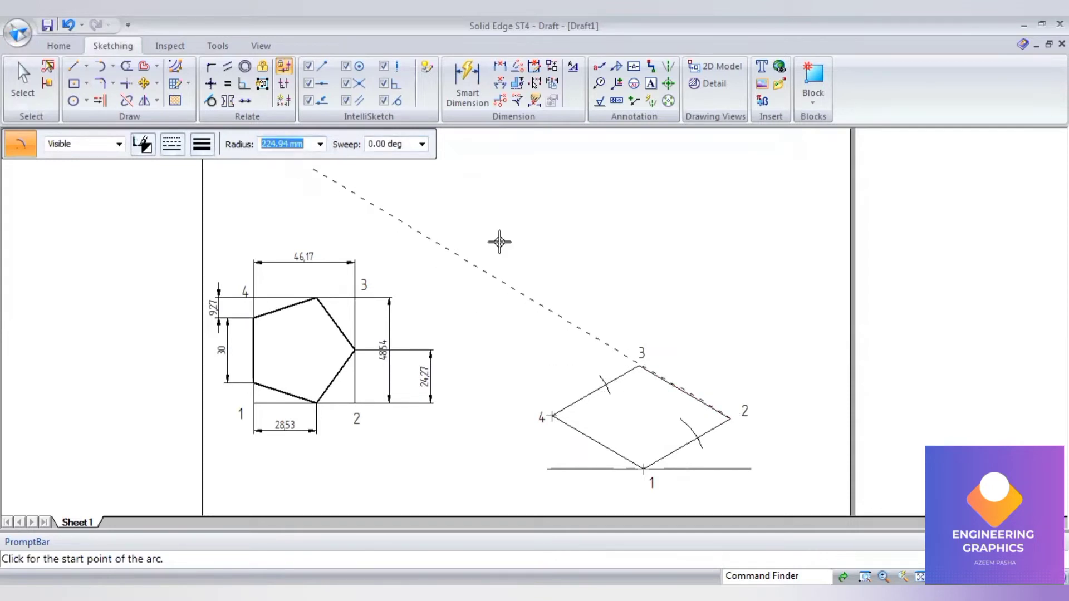
{"action": "type", "text": "24.27"}
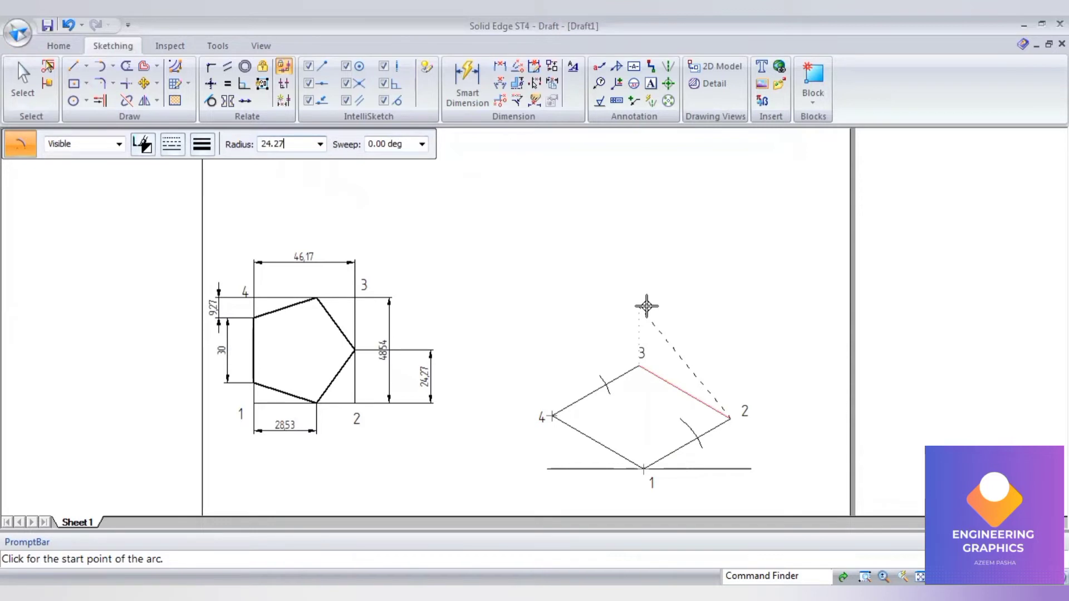
{"action": "key", "text": "Tab"}
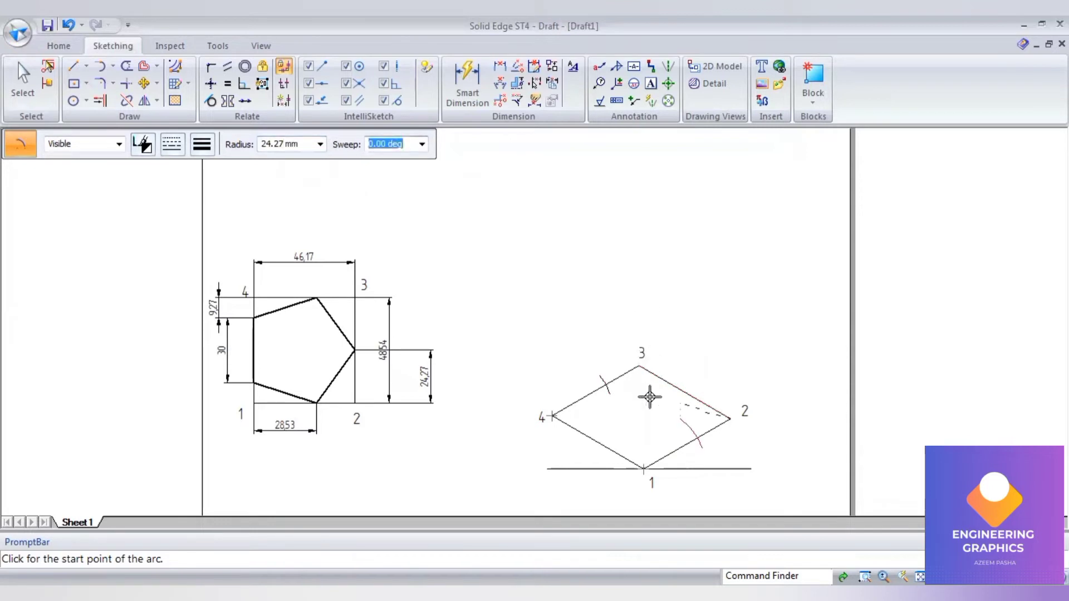
{"action": "left_click", "coordinate": [650, 397]}
{"action": "left_click", "coordinate": [685, 362]}
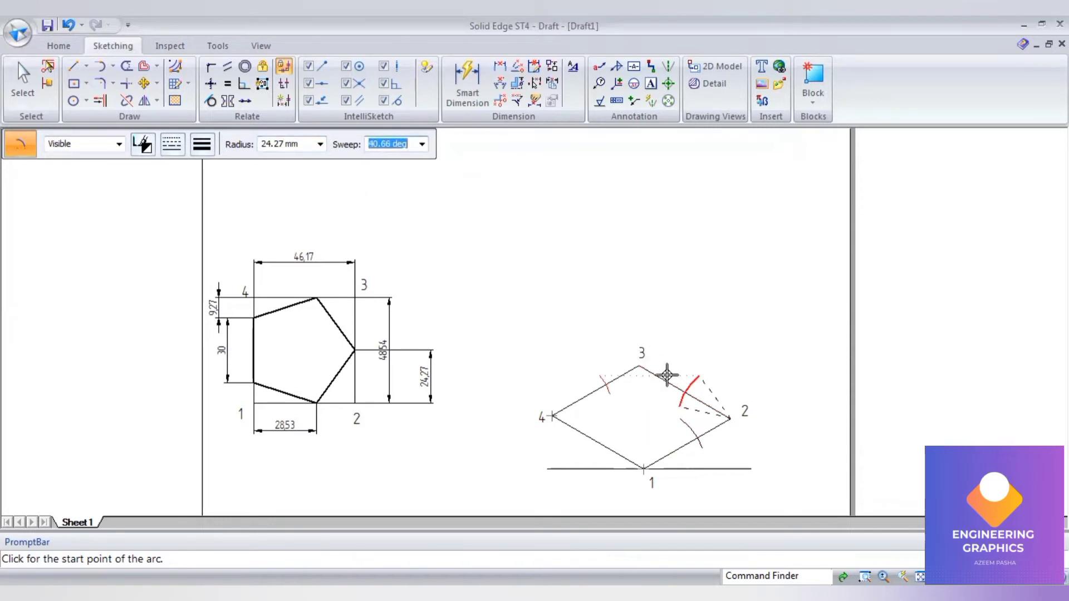
Draw an arc of radius 9.27 mm centred on corner 4 of the parallelogram, crossing edge 4-1
{"action": "left_click", "coordinate": [551, 415]}
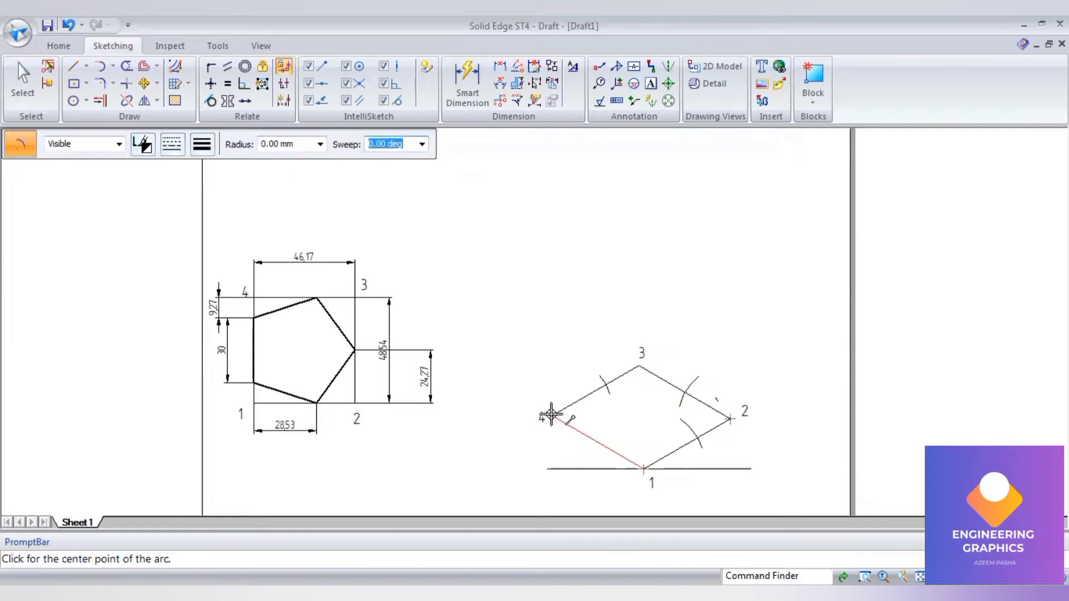
{"action": "left_click", "coordinate": [551, 415]}
{"action": "left_click", "coordinate": [284, 145]}
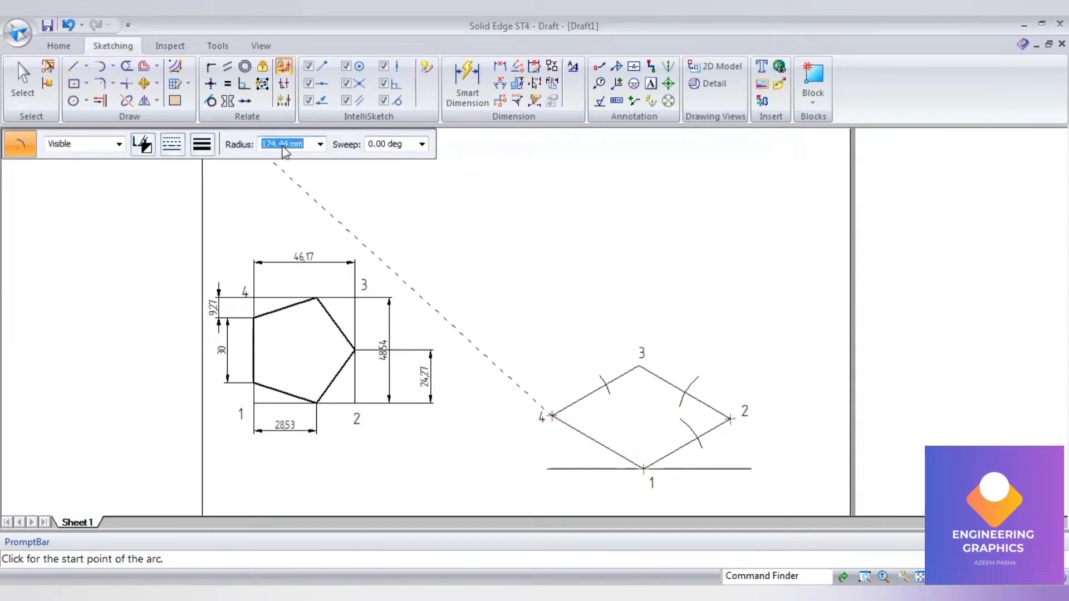
{"action": "type", "text": "9.27"}
{"action": "key", "text": "Tab"}
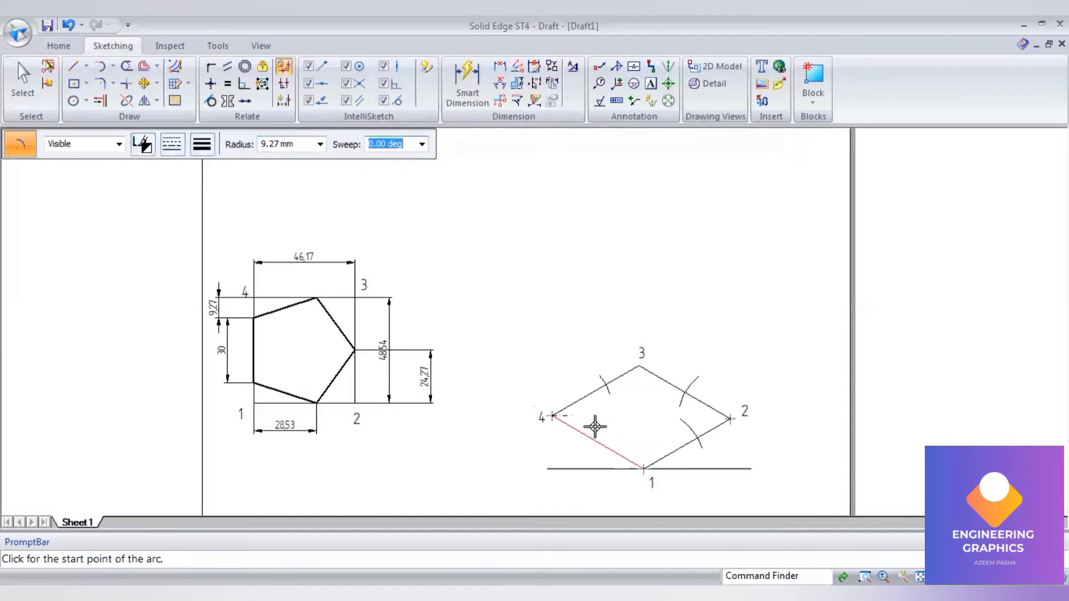
Draw an arc of radius 9.27 mm centred on corner 1 of the parallelogram, crossing edge 1-4
{"action": "left_click", "coordinate": [639, 468]}
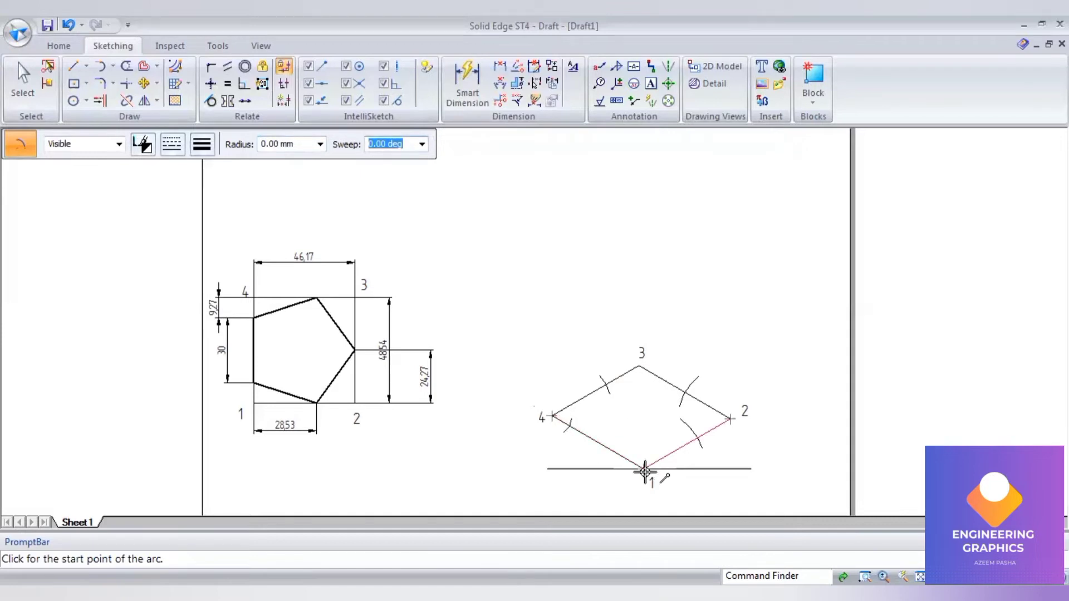
{"action": "left_click", "coordinate": [285, 149]}
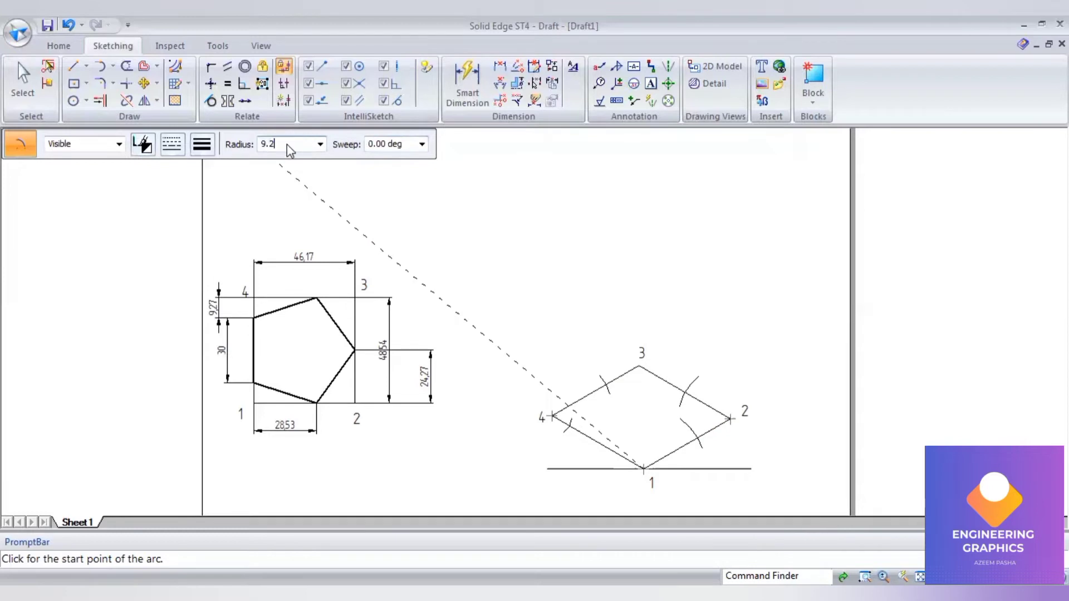
{"action": "key", "text": "Tab"}
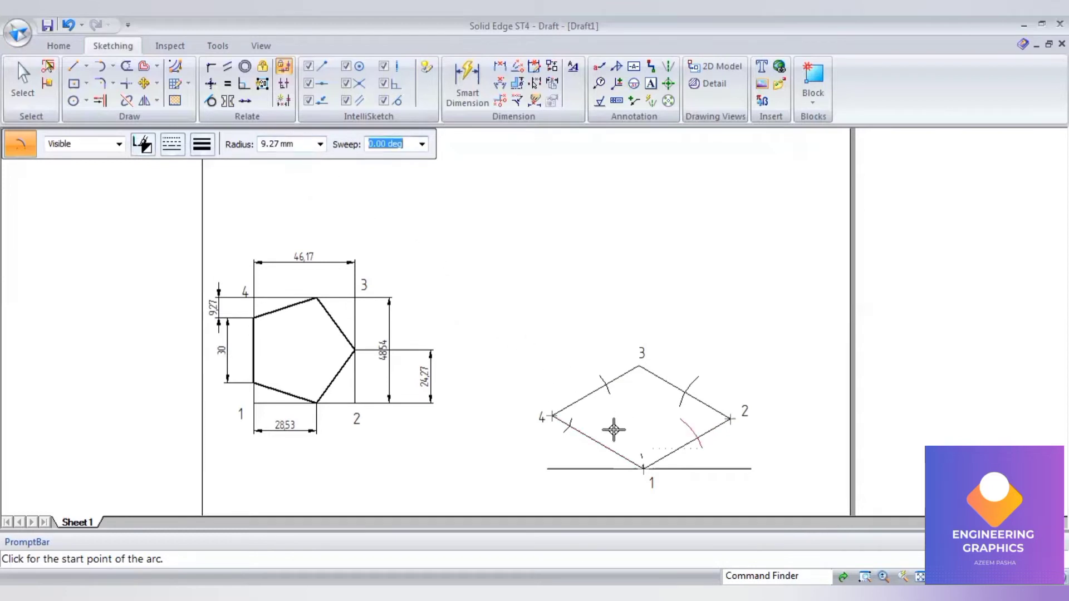
{"action": "left_click", "coordinate": [593, 445]}
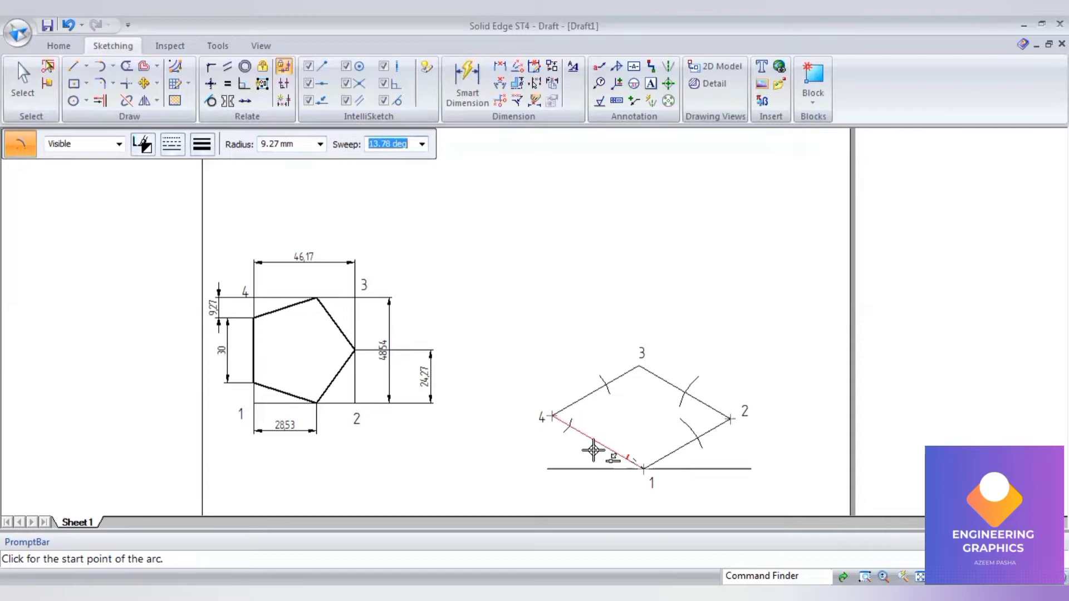
{"action": "left_click", "coordinate": [592, 440]}
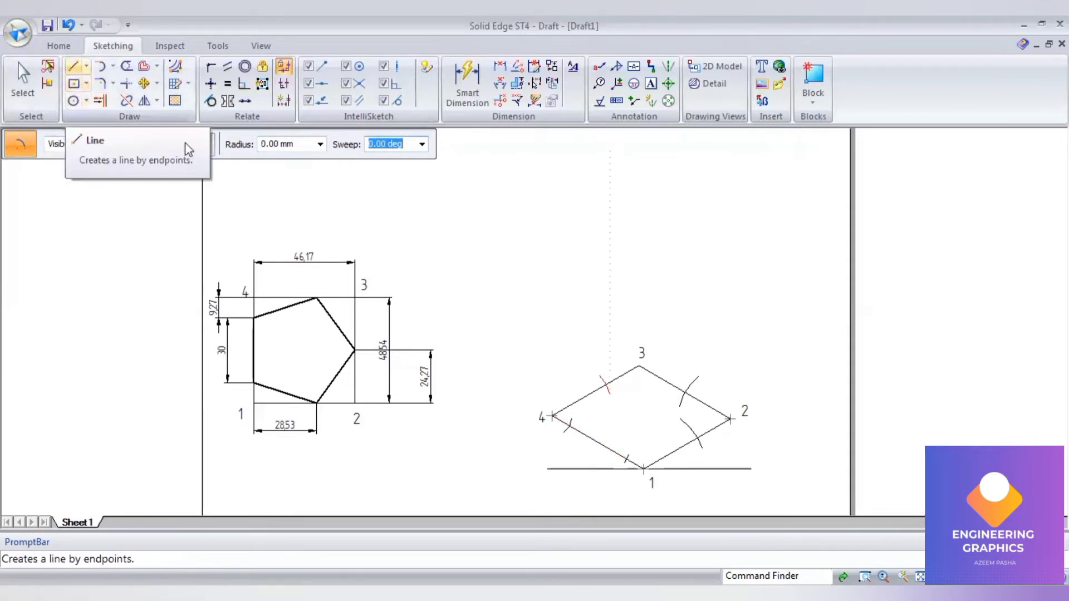
Draw a 0.50 mm wide line along edge 1-4 between its two arc crossings, from the one near corner 1 to the one near corner 4
{"action": "left_click", "coordinate": [201, 144]}
{"action": "left_click", "coordinate": [214, 206]}
{"action": "scroll", "coordinate": [582, 461], "scroll_direction": "up", "scroll_amount": 5}
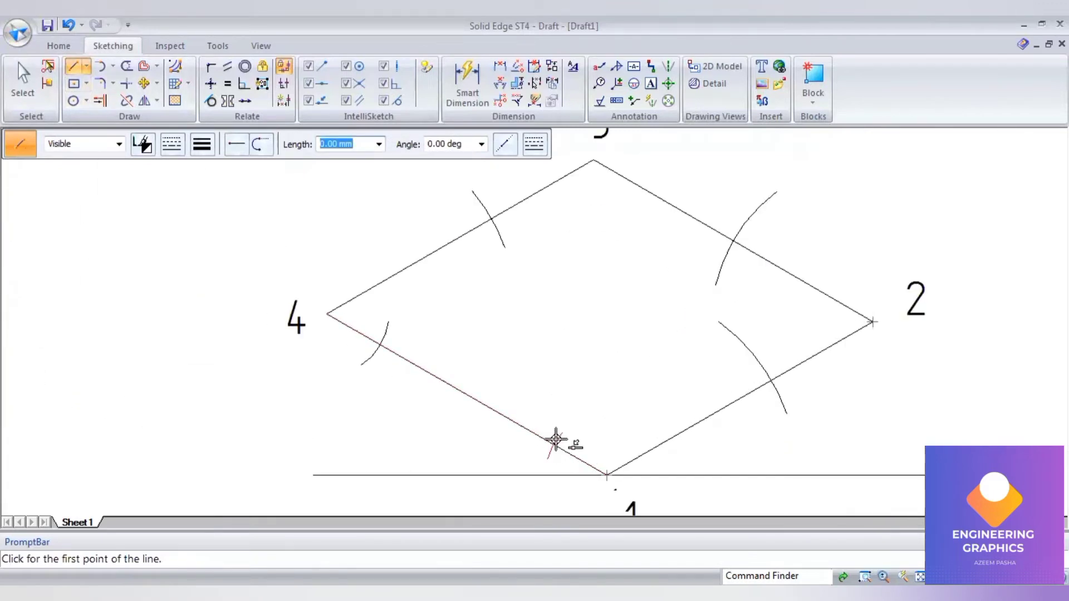
{"action": "scroll", "coordinate": [551, 444], "scroll_direction": "up", "scroll_amount": 3}
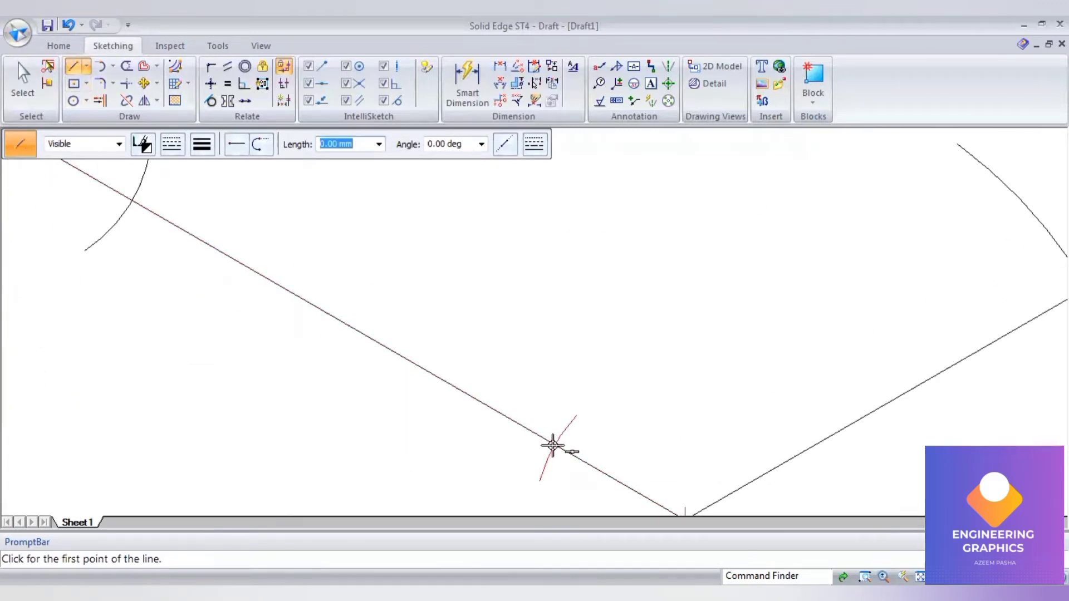
{"action": "scroll", "coordinate": [553, 445], "scroll_direction": "up", "scroll_amount": 3}
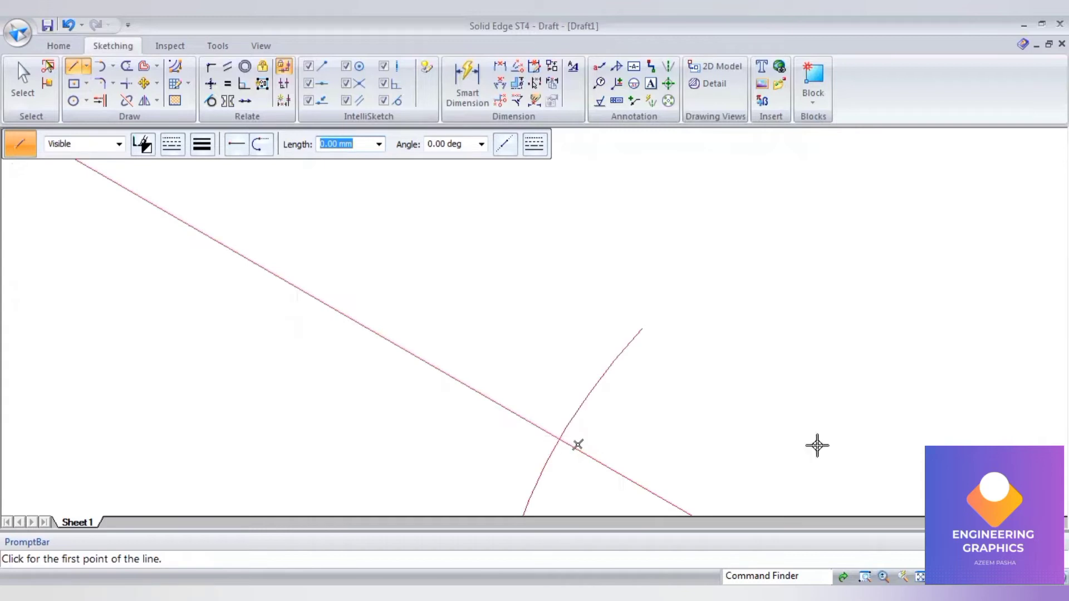
{"action": "left_click", "coordinate": [577, 444]}
{"action": "scroll", "coordinate": [596, 415], "scroll_direction": "down", "scroll_amount": 5}
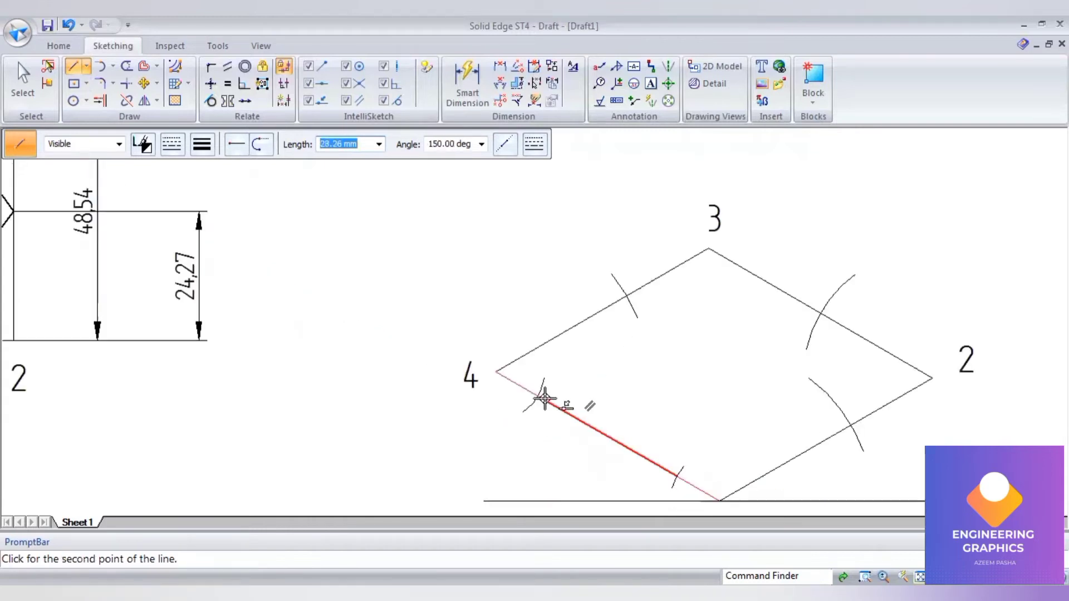
{"action": "scroll", "coordinate": [536, 399], "scroll_direction": "up", "scroll_amount": 4}
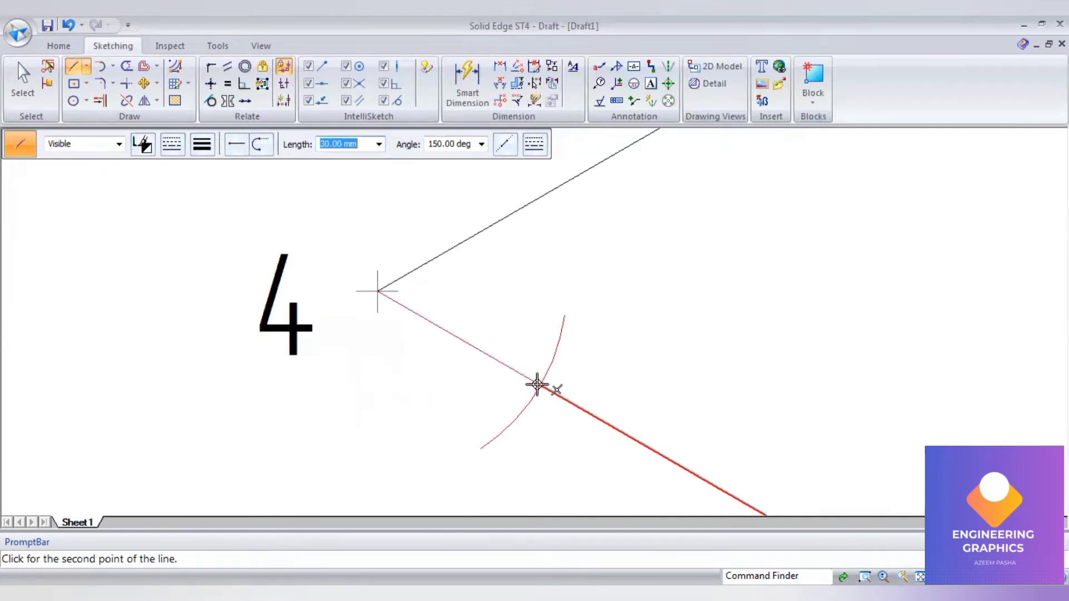
{"action": "left_click", "coordinate": [536, 384]}
Continue the pentagon outline to the arc crossing on edge 4-3, then to the arc crossing on edge 3-2
{"action": "scroll", "coordinate": [512, 401], "scroll_direction": "down", "scroll_amount": 4}
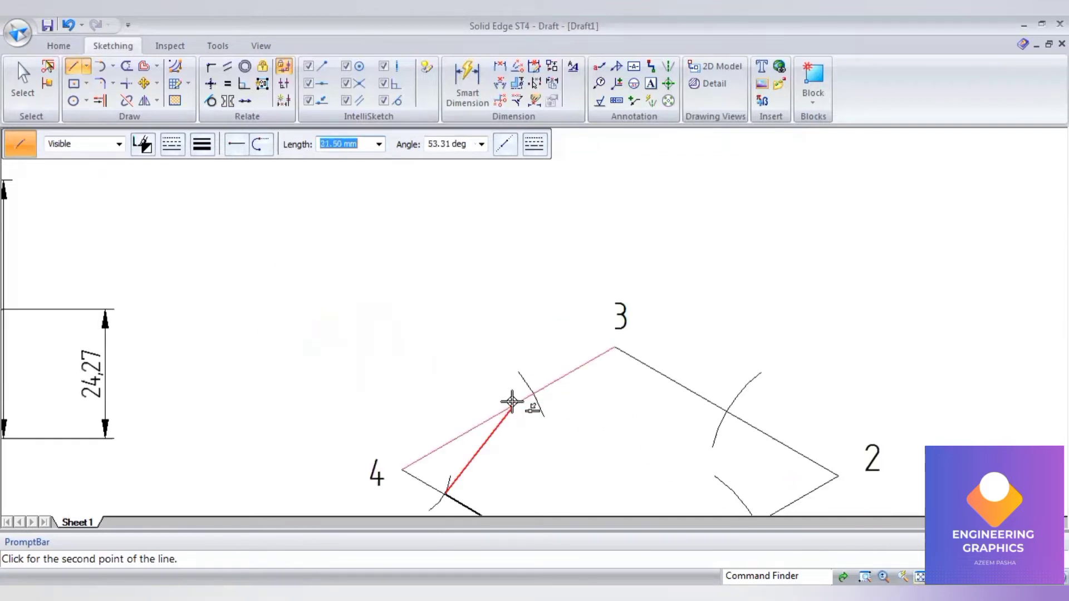
{"action": "scroll", "coordinate": [511, 401], "scroll_direction": "up", "scroll_amount": 5}
{"action": "scroll", "coordinate": [571, 372], "scroll_direction": "up", "scroll_amount": 3}
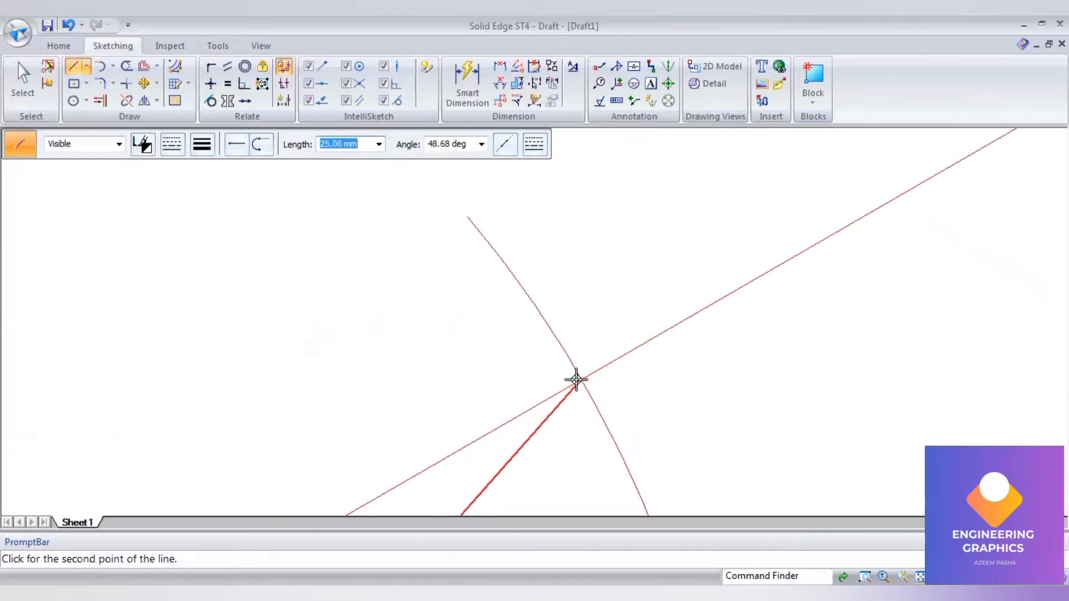
{"action": "scroll", "coordinate": [576, 381], "scroll_direction": "up", "scroll_amount": 2}
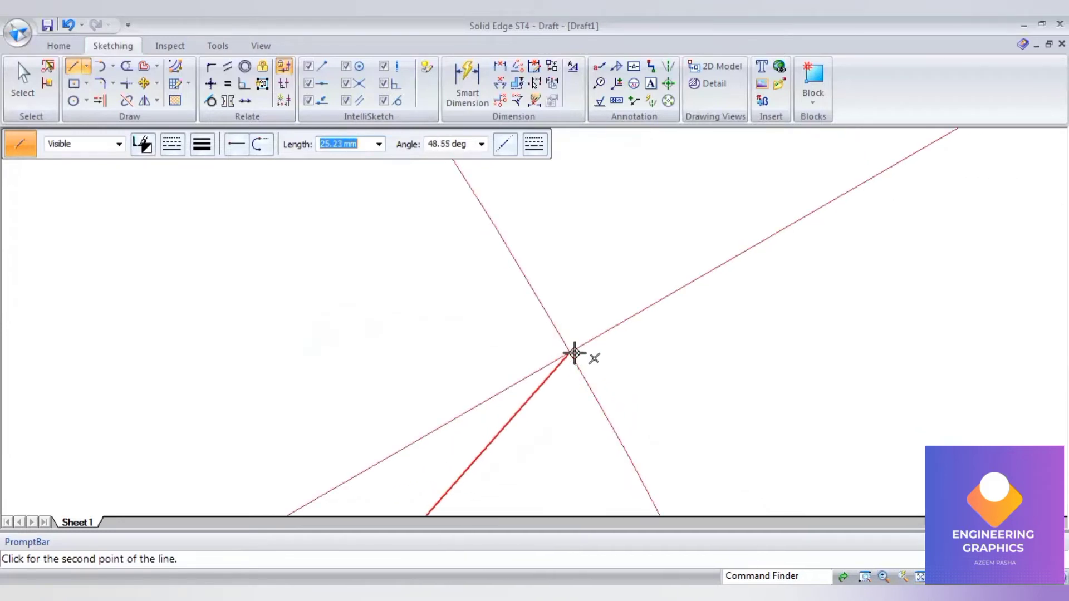
{"action": "left_click", "coordinate": [574, 353]}
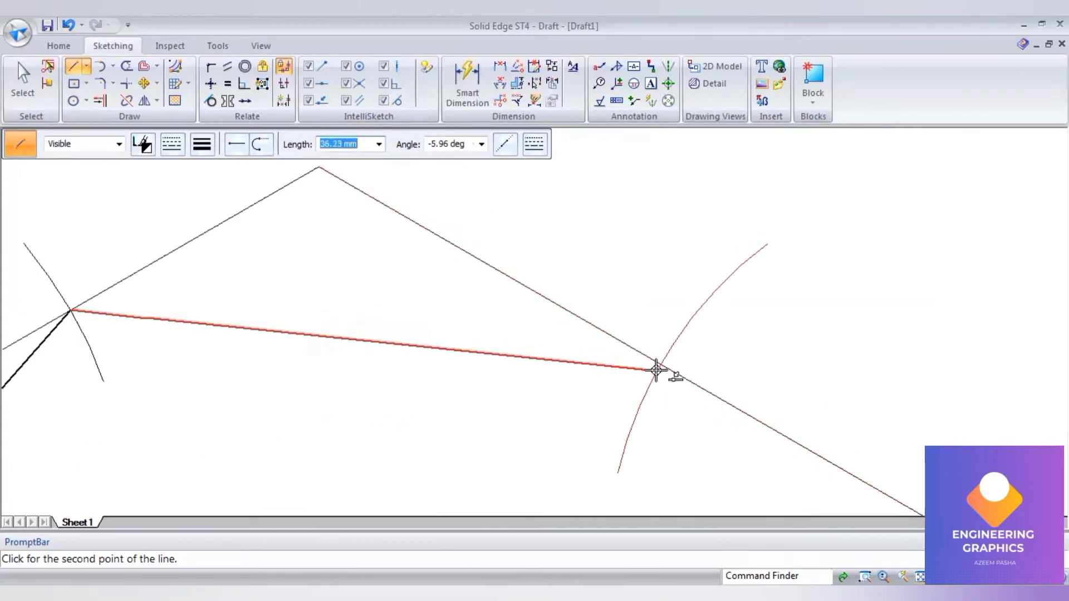
{"action": "scroll", "coordinate": [658, 365], "scroll_direction": "up", "scroll_amount": 3}
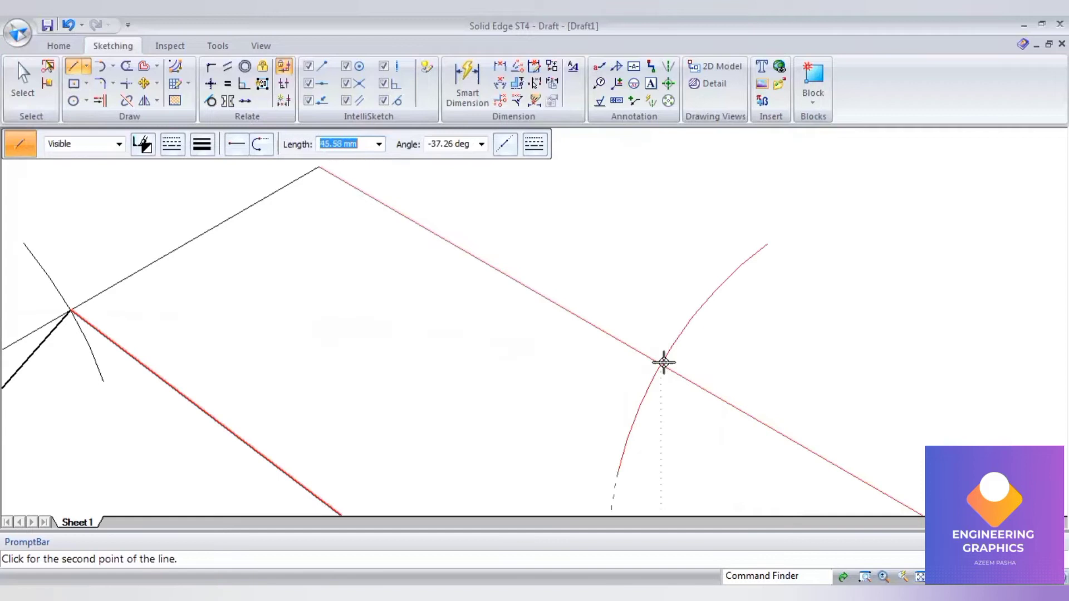
{"action": "scroll", "coordinate": [649, 360], "scroll_direction": "up", "scroll_amount": 3}
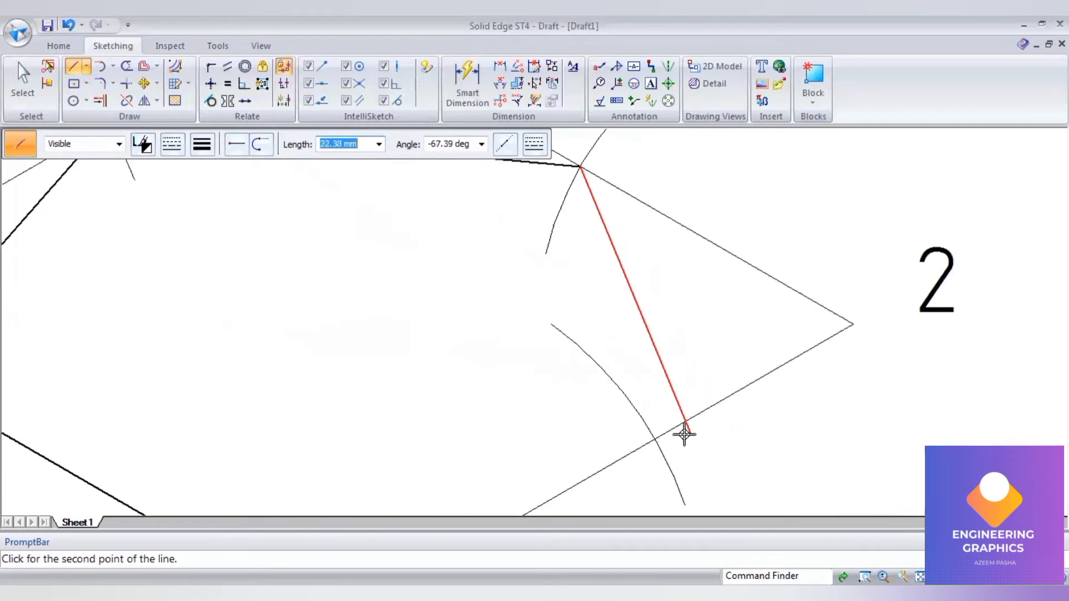
Continue the outline to the arc crossing on edge 1-2 and close the pentagon at the crossing near corner 1
{"action": "scroll", "coordinate": [656, 440], "scroll_direction": "up", "scroll_amount": 4}
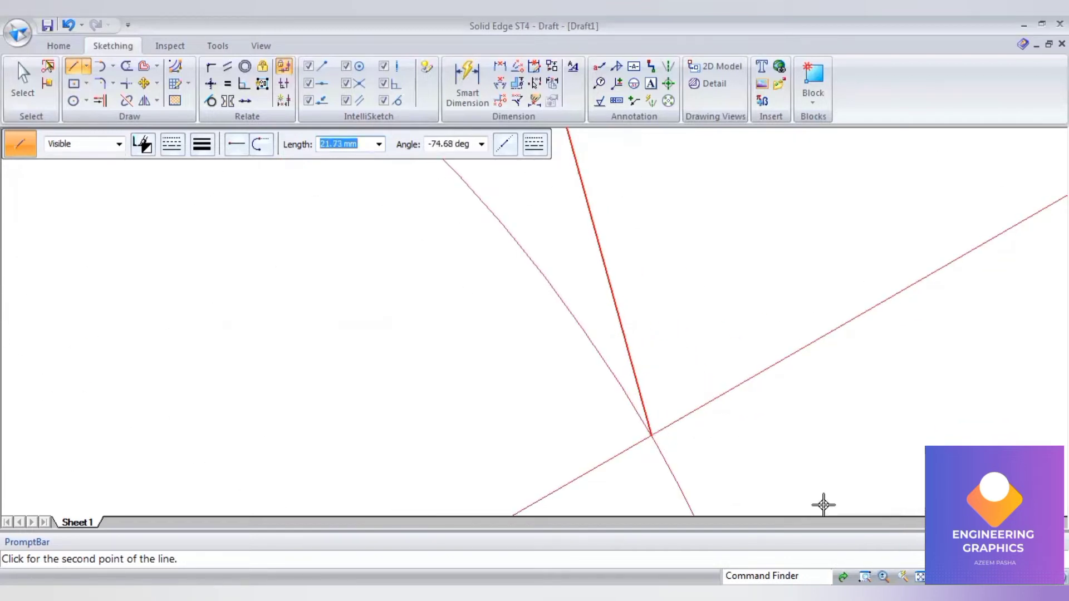
{"action": "left_click", "coordinate": [650, 435]}
{"action": "scroll", "coordinate": [609, 432], "scroll_direction": "down", "scroll_amount": 4}
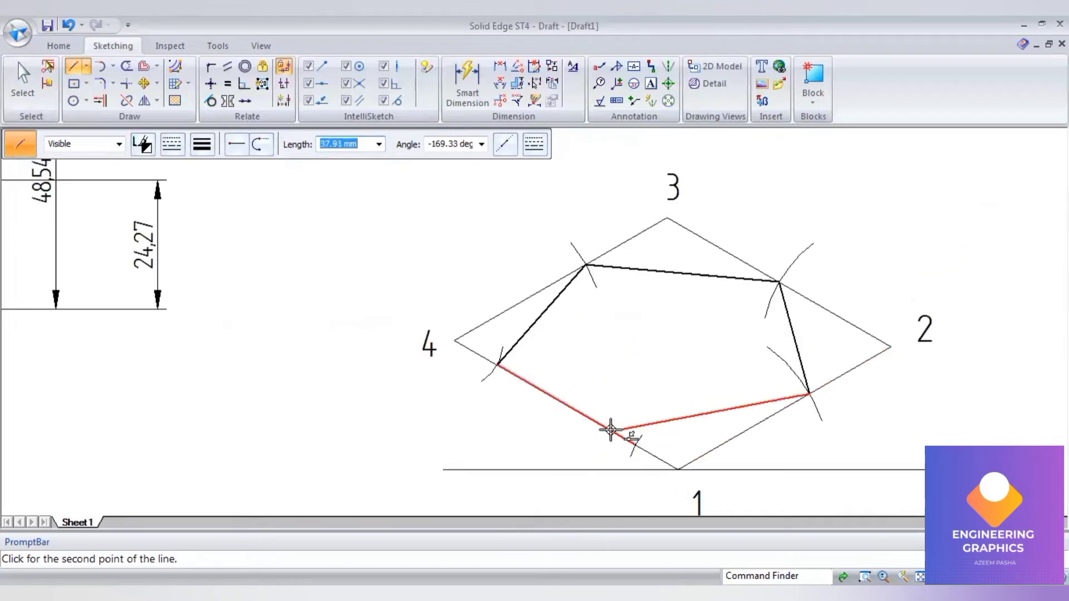
{"action": "left_click", "coordinate": [635, 443]}
{"action": "scroll", "coordinate": [687, 346], "scroll_direction": "down", "scroll_amount": 3}
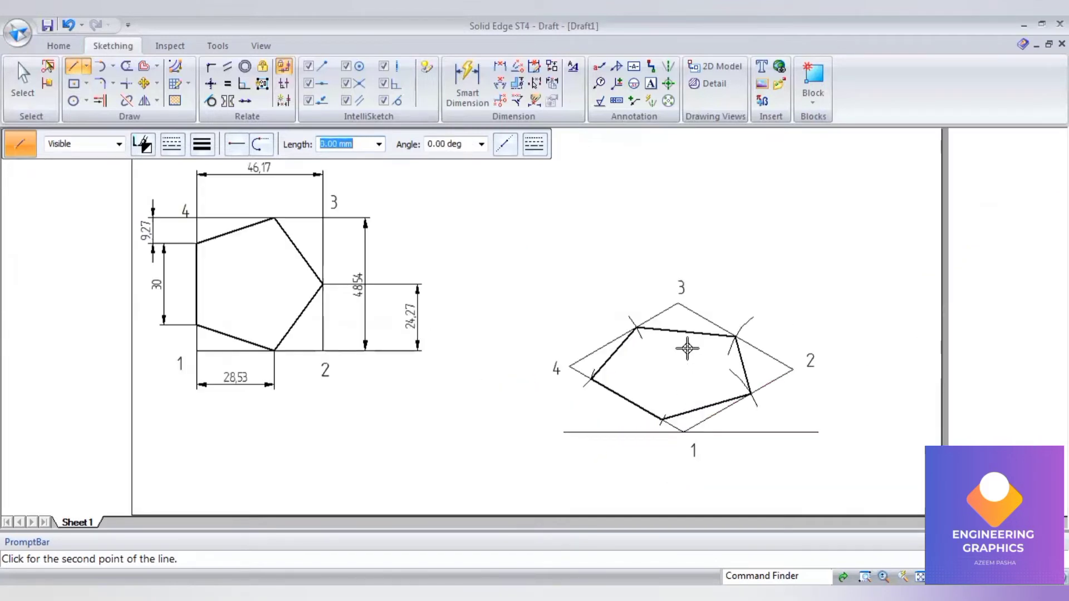
{"action": "key", "text": "Escape"}
Draw a 50 mm vertical line, 0.50 mm wide, upward from the pentagon vertex near corner 4
{"action": "left_click", "coordinate": [202, 146]}
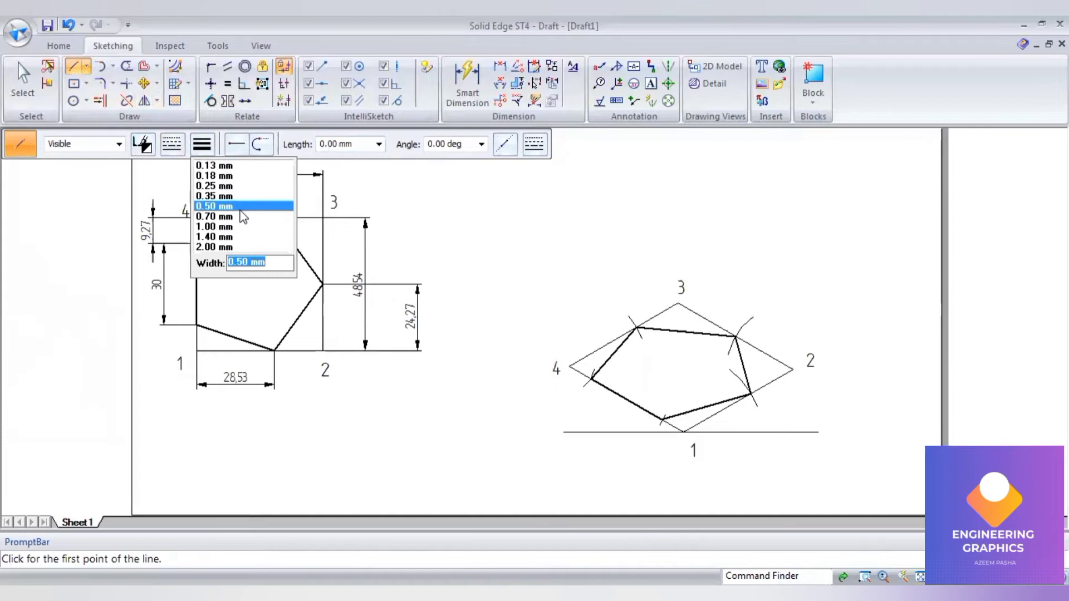
{"action": "left_click", "coordinate": [241, 211]}
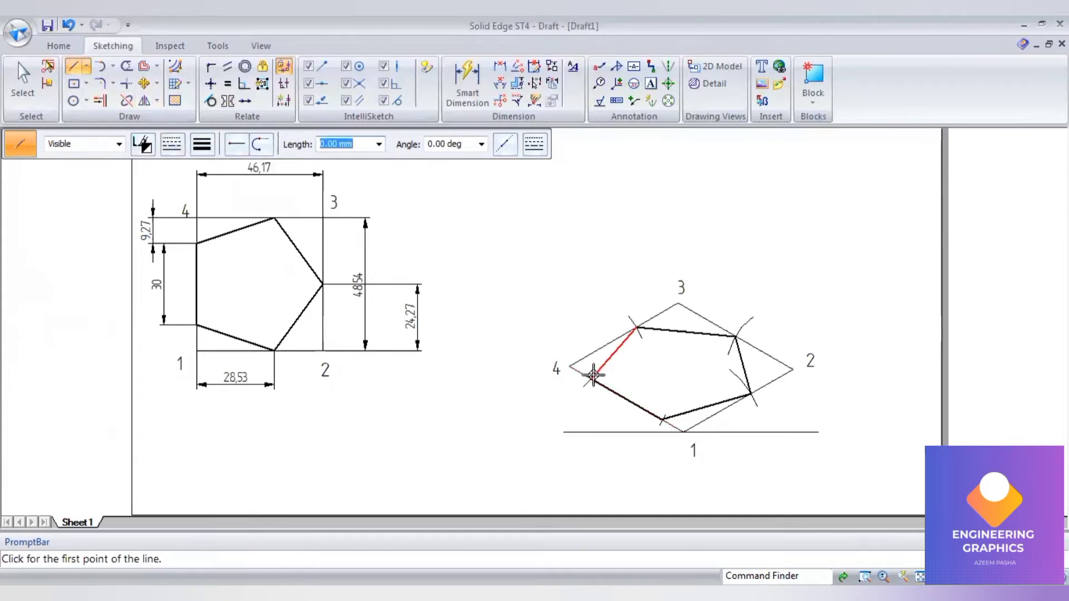
{"action": "left_click", "coordinate": [591, 379]}
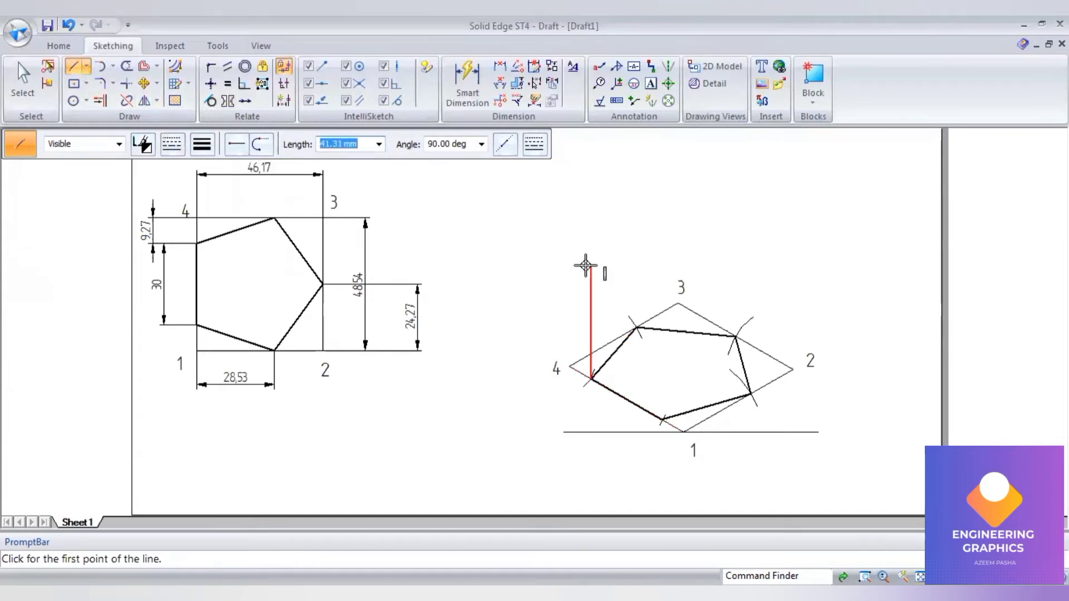
{"action": "type", "text": "50"}
{"action": "key", "text": "Tab"}
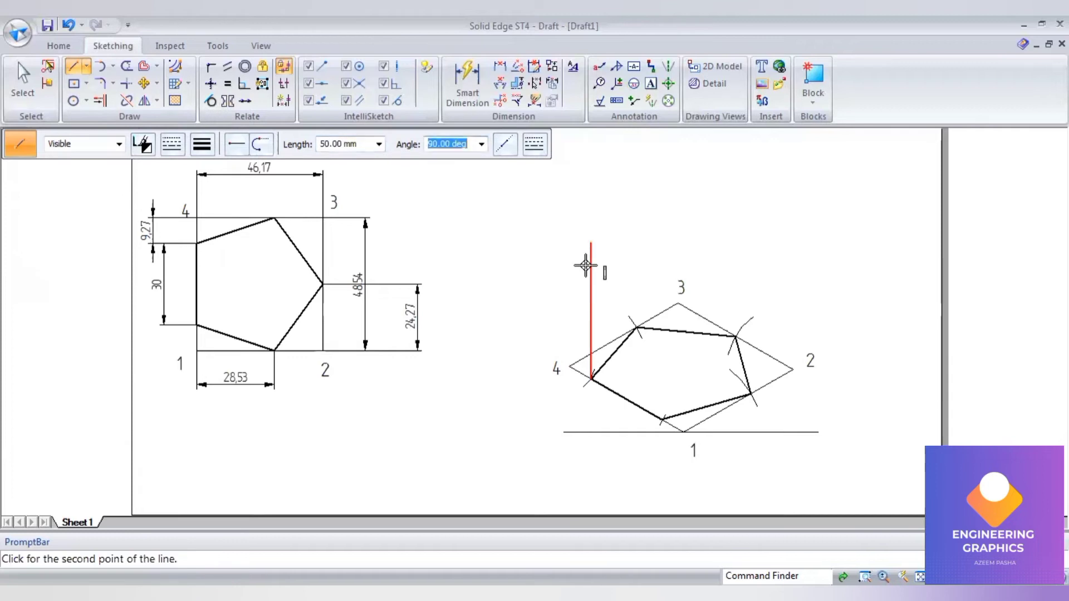
{"action": "key", "text": "Return"}
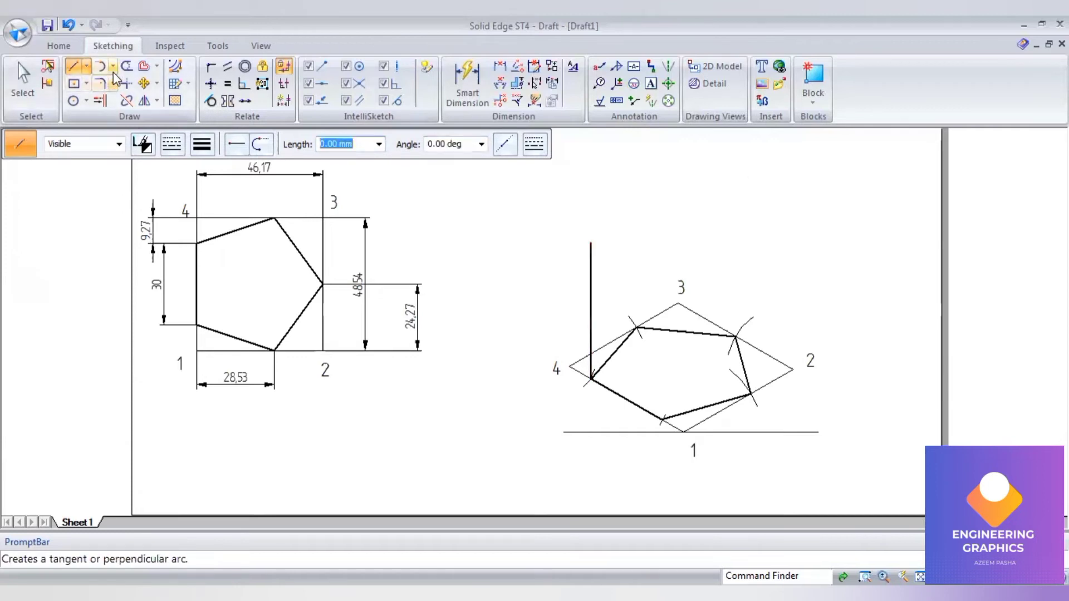
Copy the vertical line from its lower endpoint to the other four vertices of the isometric pentagon
{"action": "left_click", "coordinate": [144, 83]}
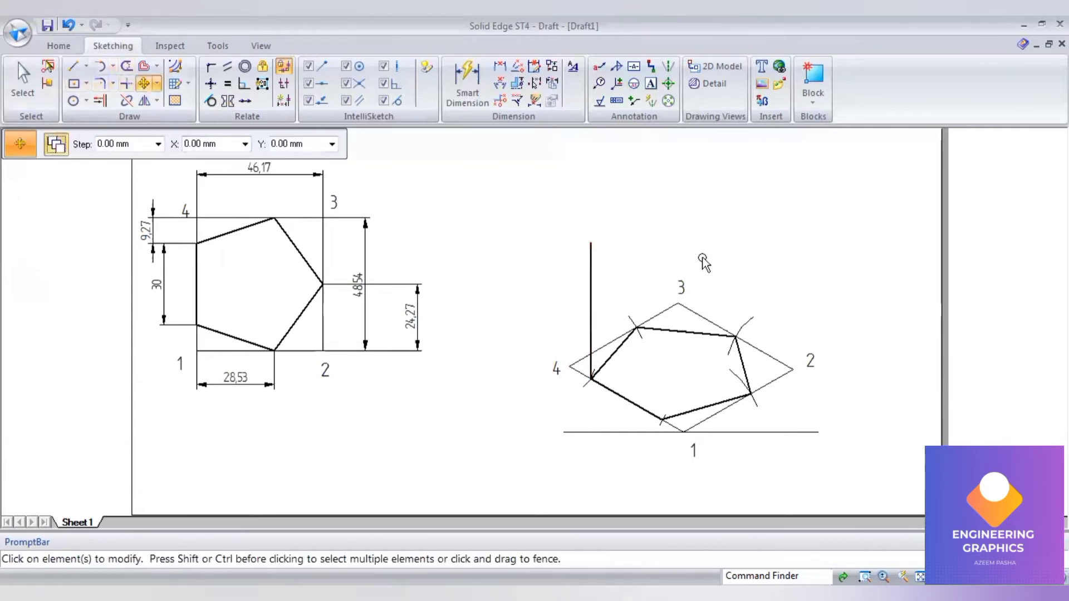
{"action": "left_click", "coordinate": [592, 290]}
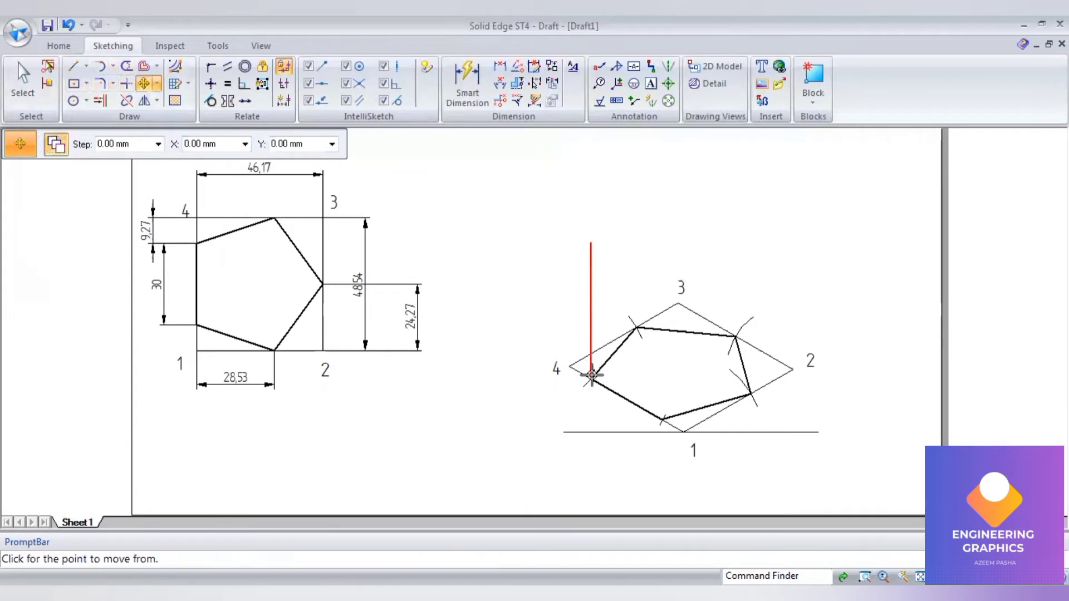
{"action": "left_click", "coordinate": [591, 383]}
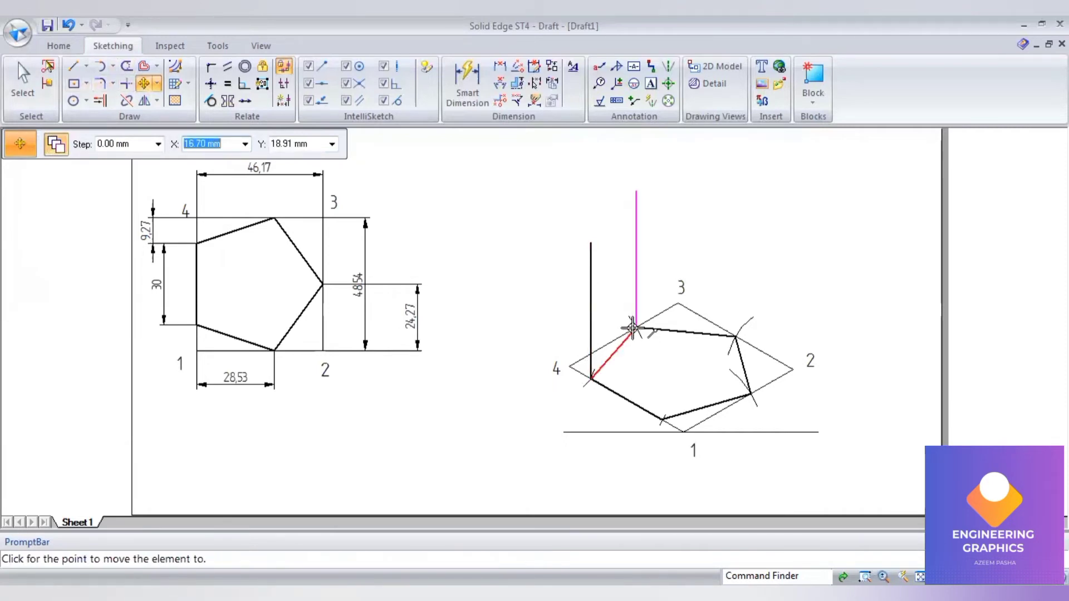
{"action": "left_click", "coordinate": [734, 335]}
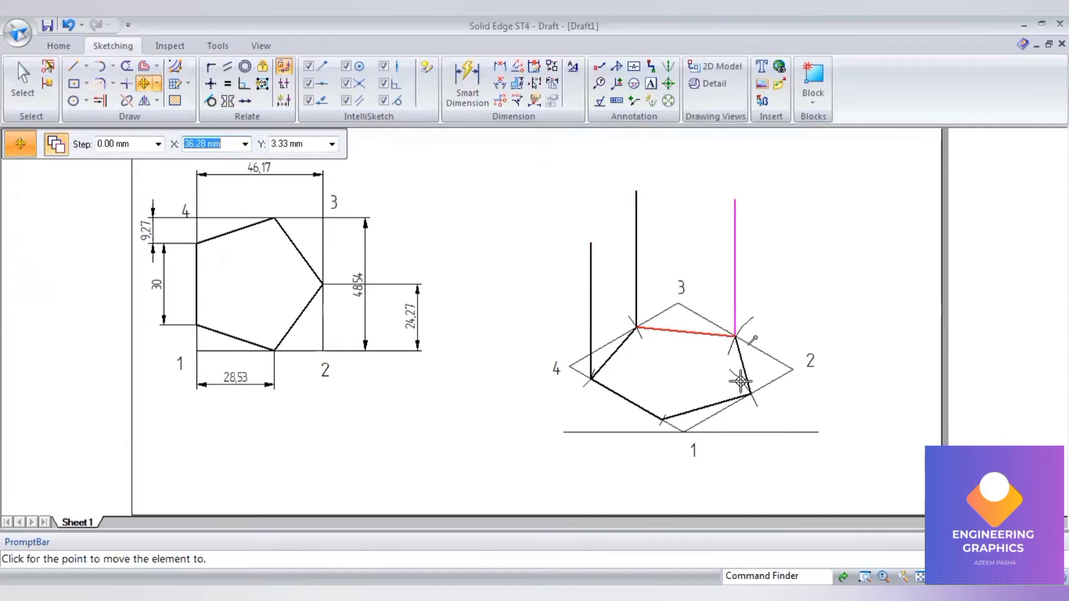
{"action": "left_click", "coordinate": [750, 393]}
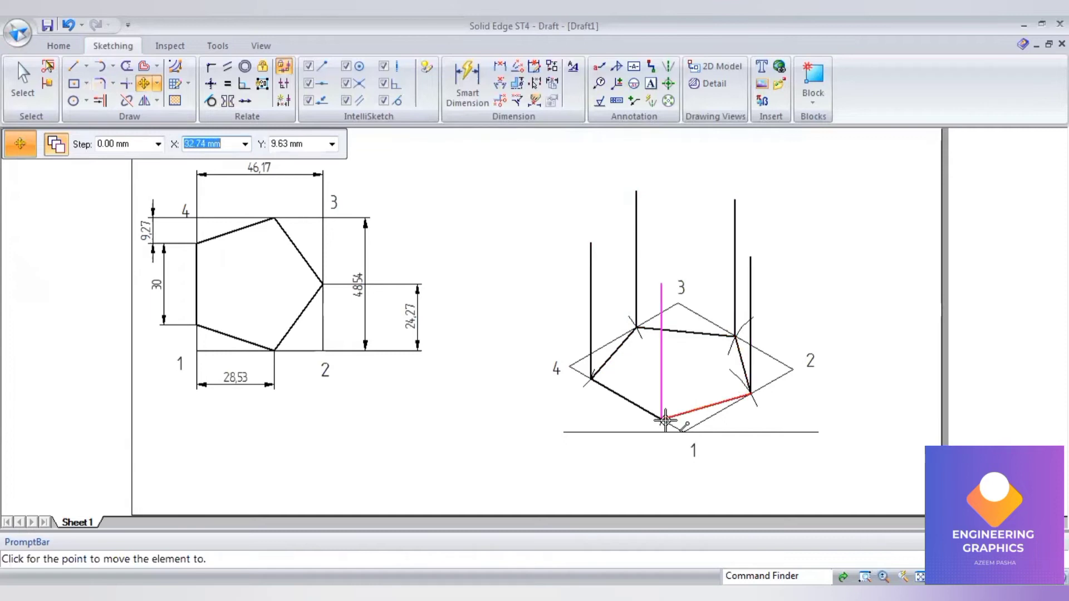
{"action": "left_click", "coordinate": [664, 419]}
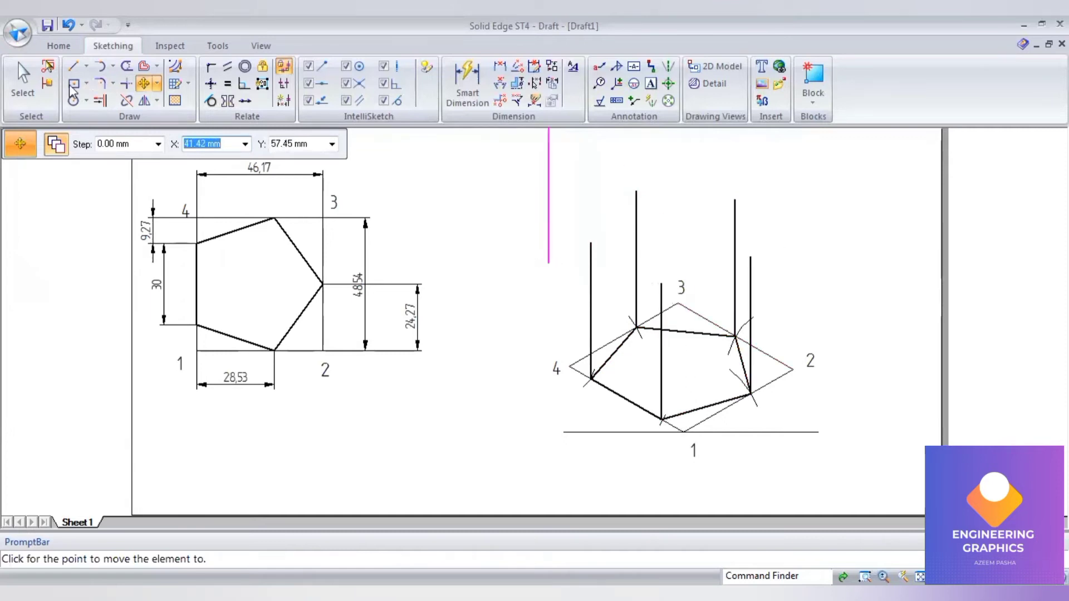
Draw the top pentagon with 0.50 mm wide lines joining the upper endpoints of the five vertical edges
{"action": "left_click", "coordinate": [73, 66]}
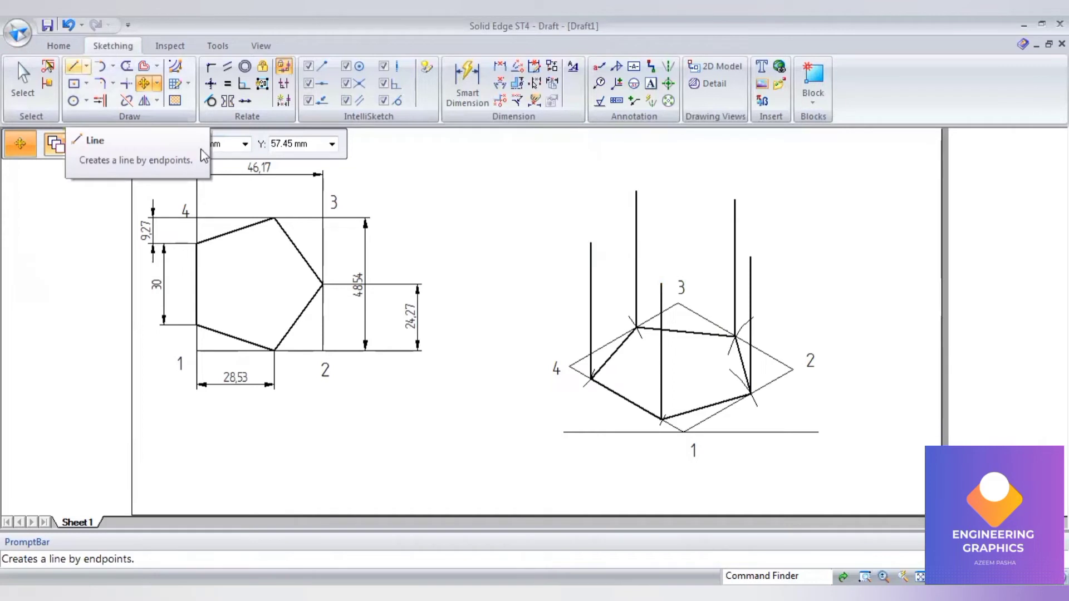
{"action": "left_click", "coordinate": [202, 145]}
{"action": "left_click", "coordinate": [239, 207]}
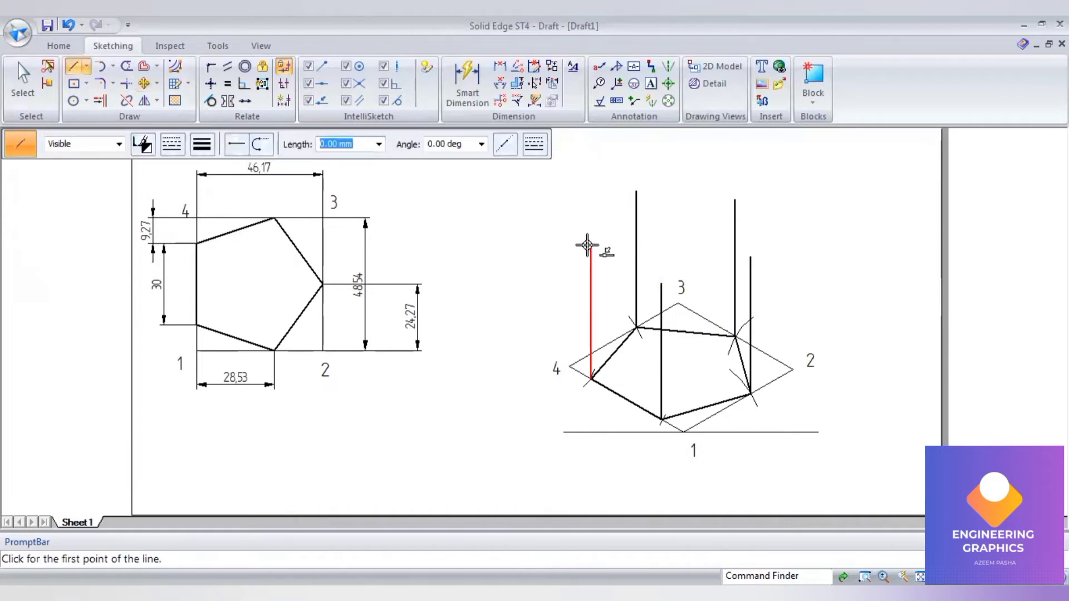
{"action": "left_click", "coordinate": [589, 243]}
{"action": "left_click", "coordinate": [636, 192]}
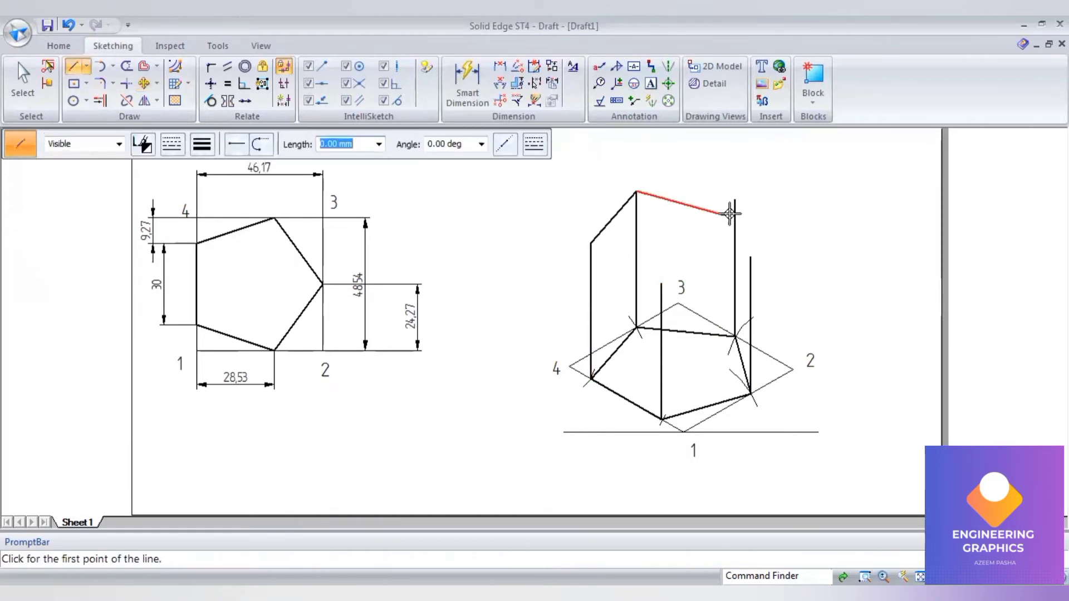
{"action": "left_click", "coordinate": [735, 200]}
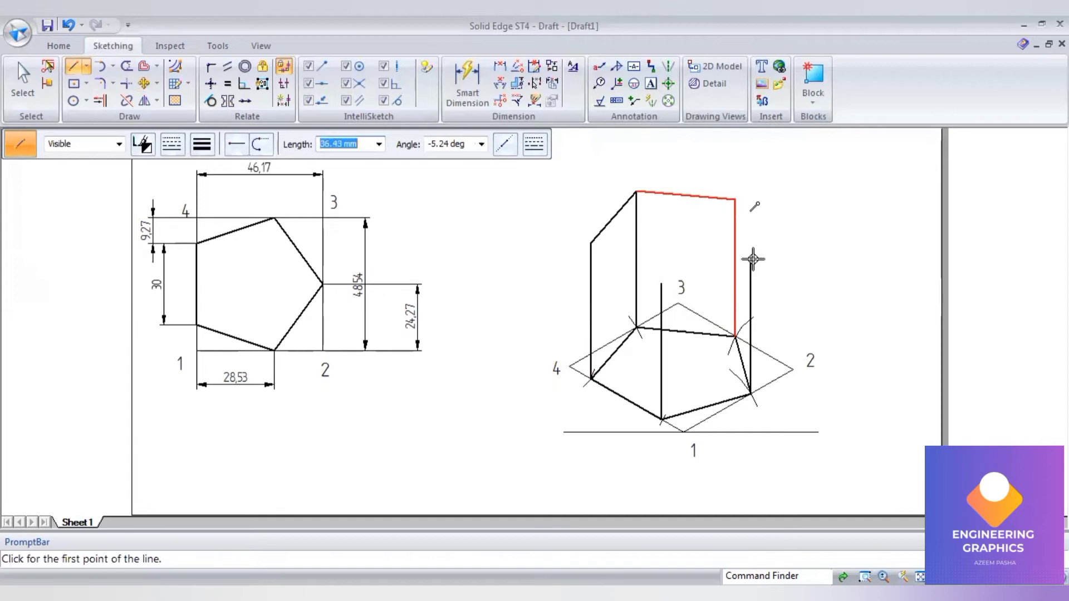
{"action": "left_click", "coordinate": [751, 257]}
{"action": "left_click", "coordinate": [662, 283]}
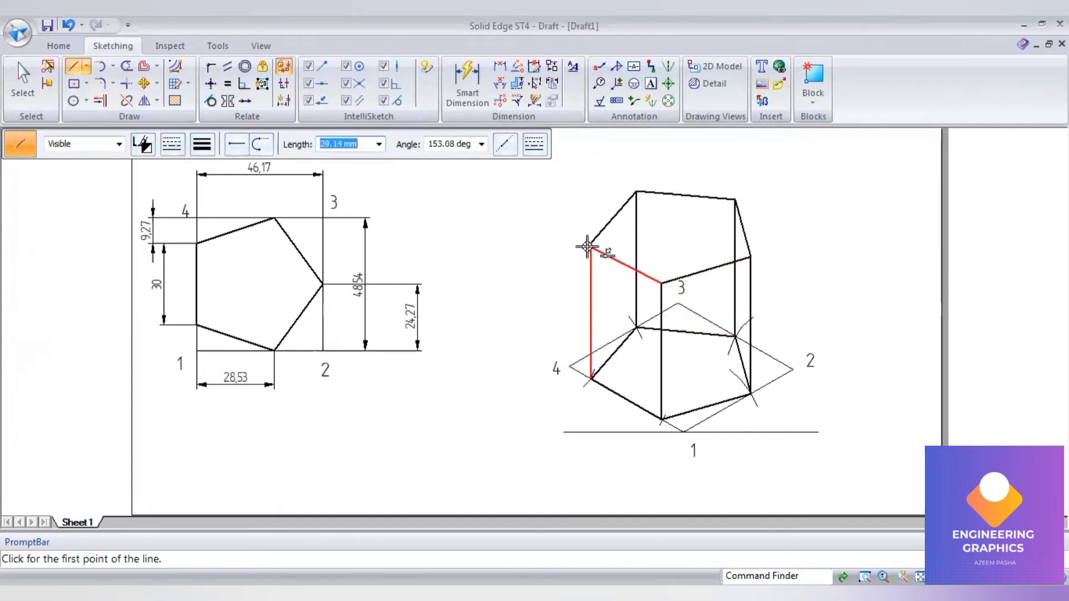
{"action": "left_click", "coordinate": [588, 248]}
{"action": "scroll", "coordinate": [810, 230], "scroll_direction": "down", "scroll_amount": 1}
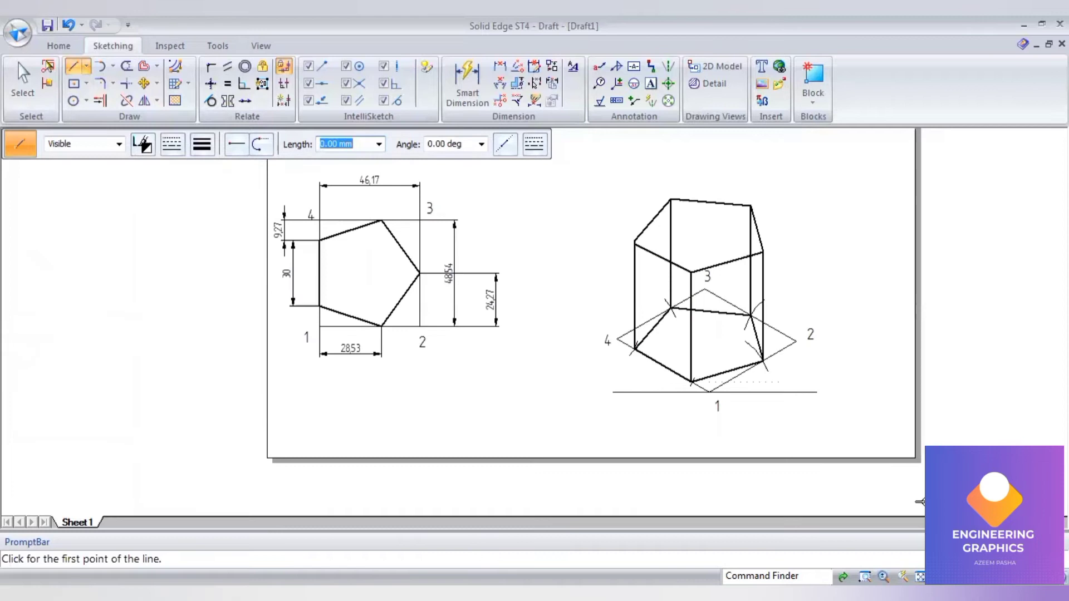
Draw thin construction lines on the prism's top pentagon from three vertices to the midpoints of their opposite edges to locate its centre
{"action": "left_click", "coordinate": [201, 145]}
{"action": "left_click", "coordinate": [690, 189]}
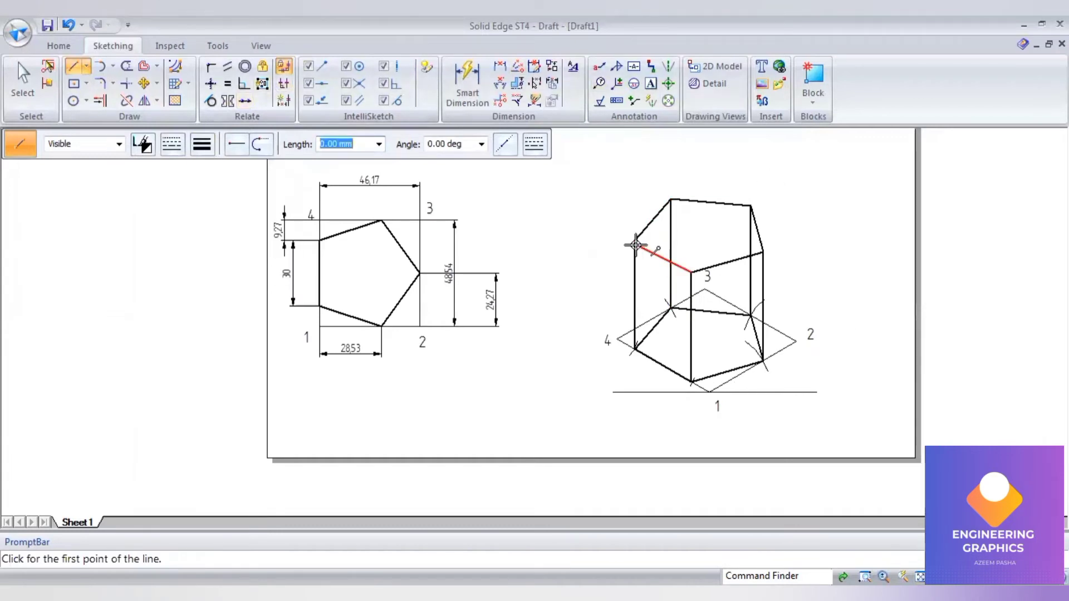
{"action": "left_click", "coordinate": [635, 242]}
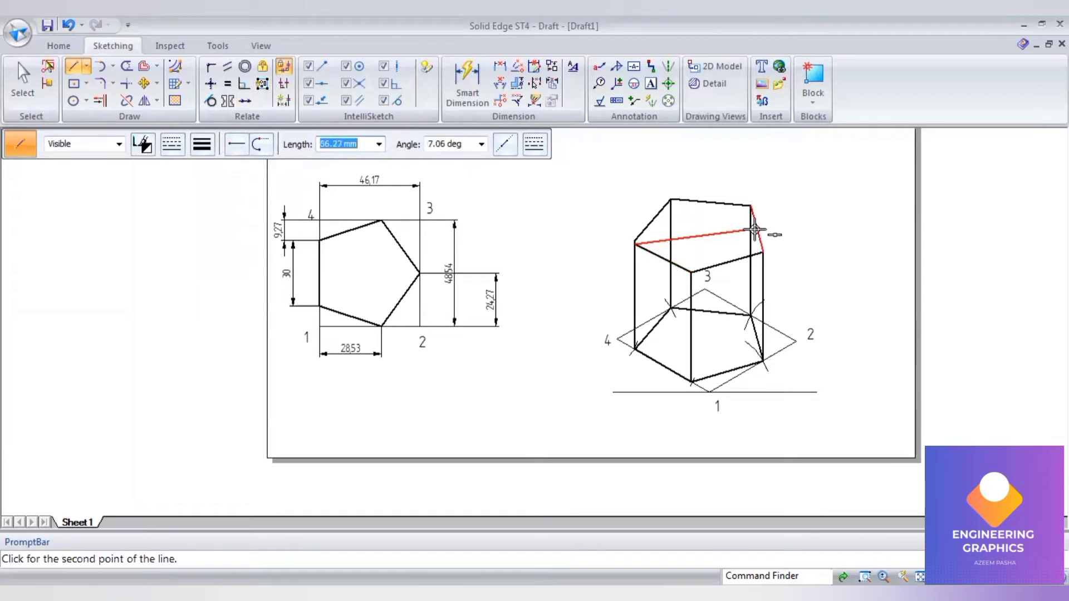
{"action": "left_click", "coordinate": [754, 230]}
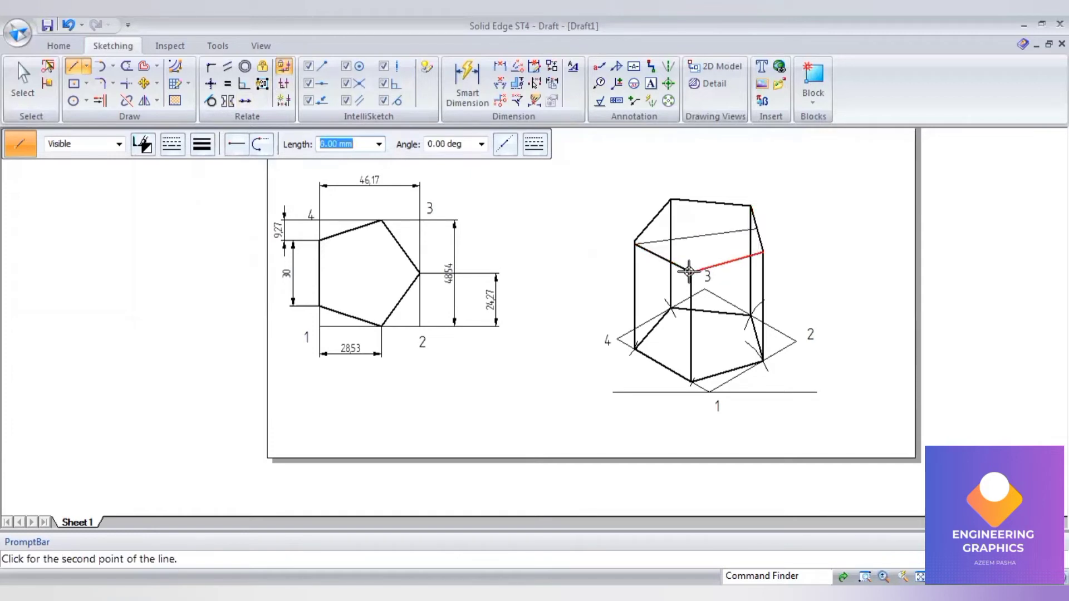
{"action": "left_click", "coordinate": [689, 272]}
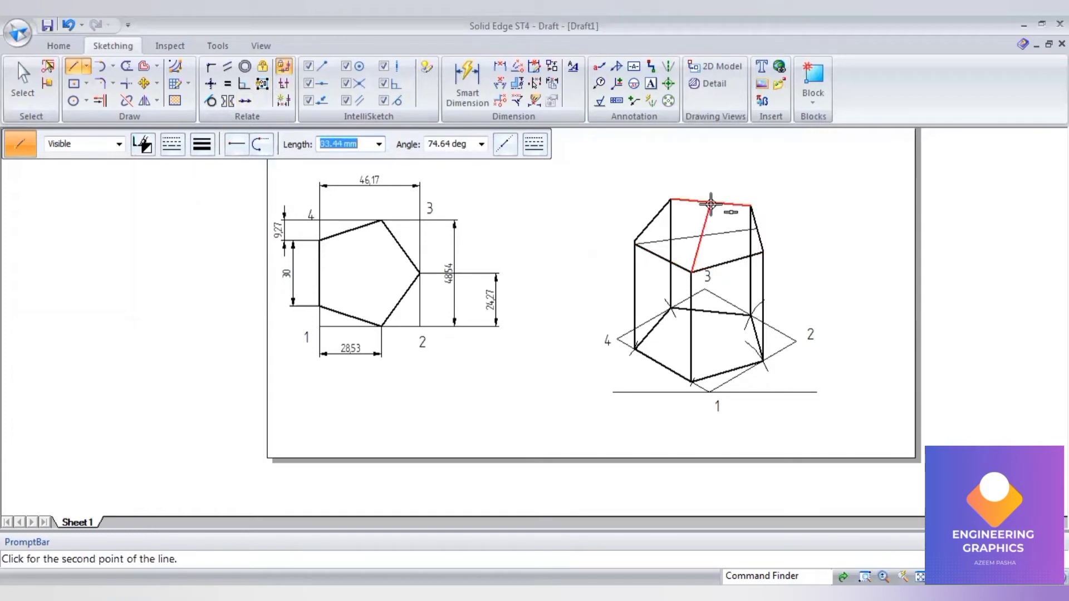
{"action": "left_click", "coordinate": [711, 205]}
{"action": "left_click", "coordinate": [762, 252]}
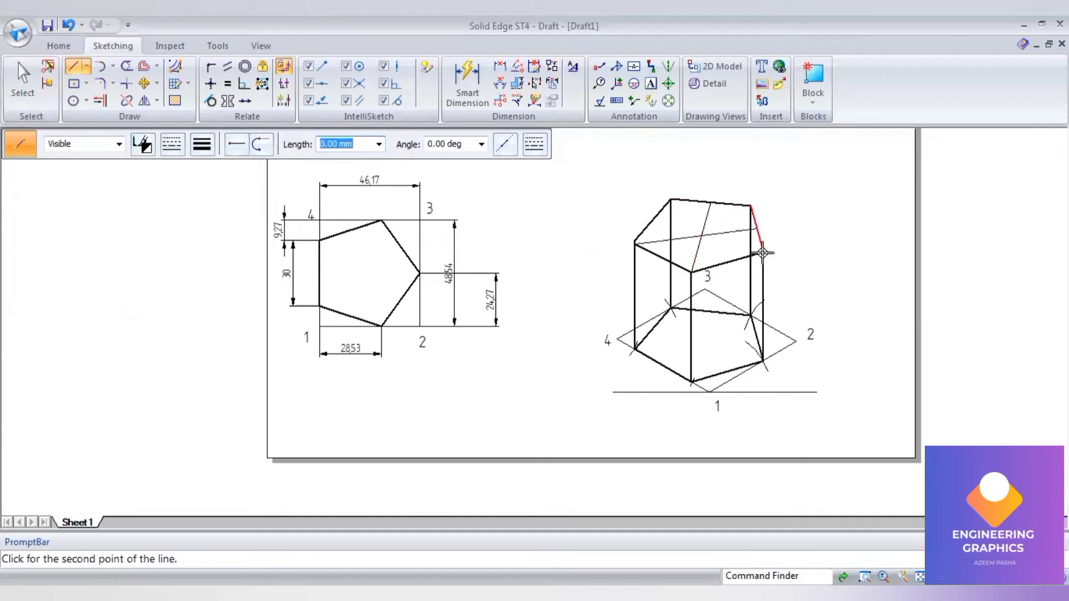
{"action": "left_click", "coordinate": [653, 221]}
Draw thin lines on the bottom pentagon from the two vertices of its front edge to the midpoints of their opposite edges
{"action": "scroll", "coordinate": [741, 367], "scroll_direction": "up", "scroll_amount": 1}
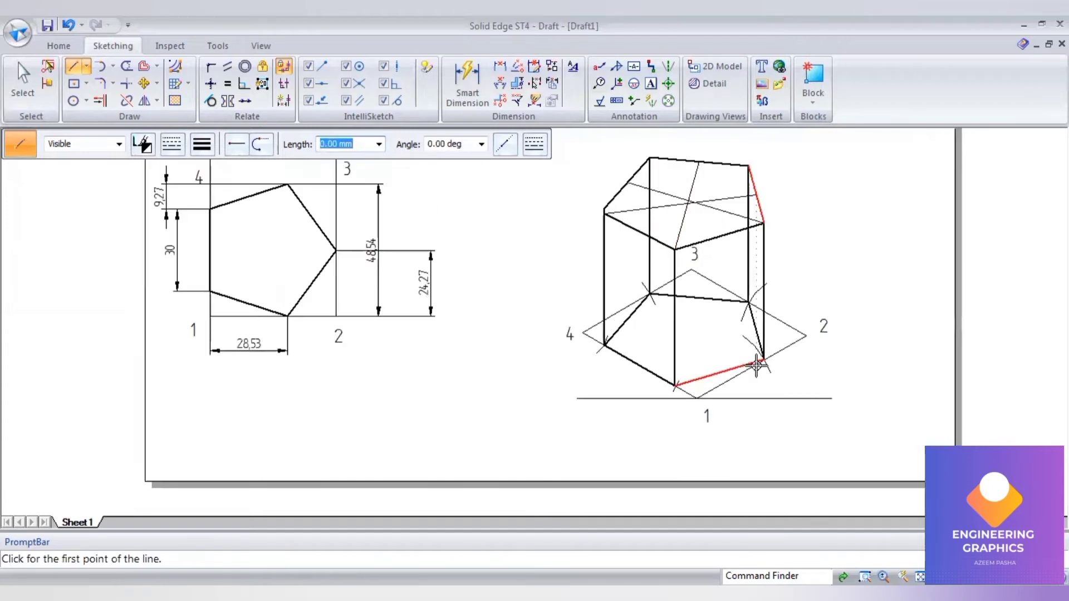
{"action": "left_click", "coordinate": [676, 384]}
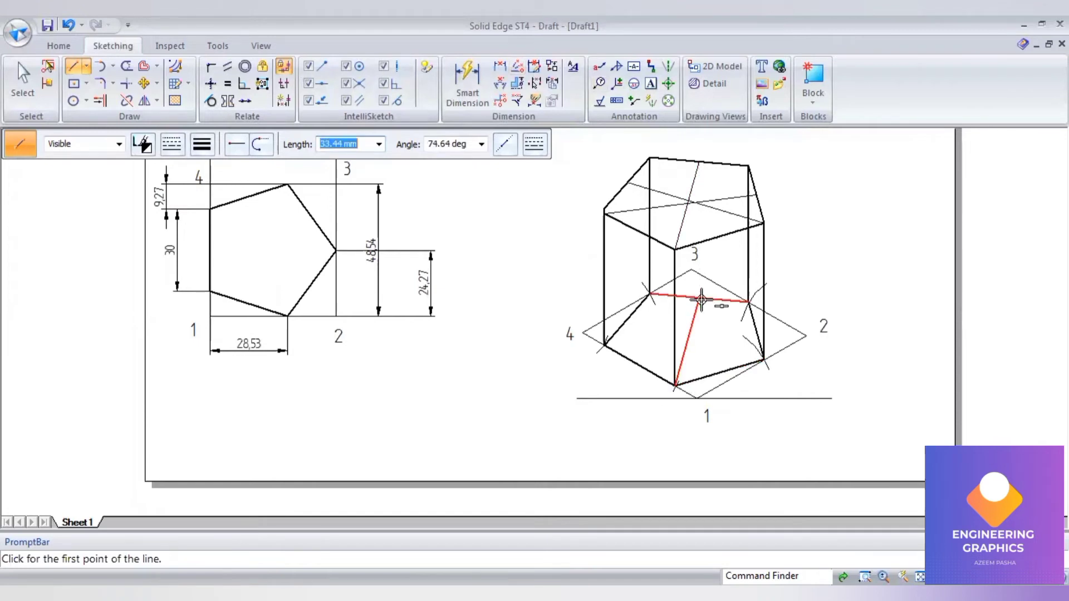
{"action": "left_click", "coordinate": [760, 361]}
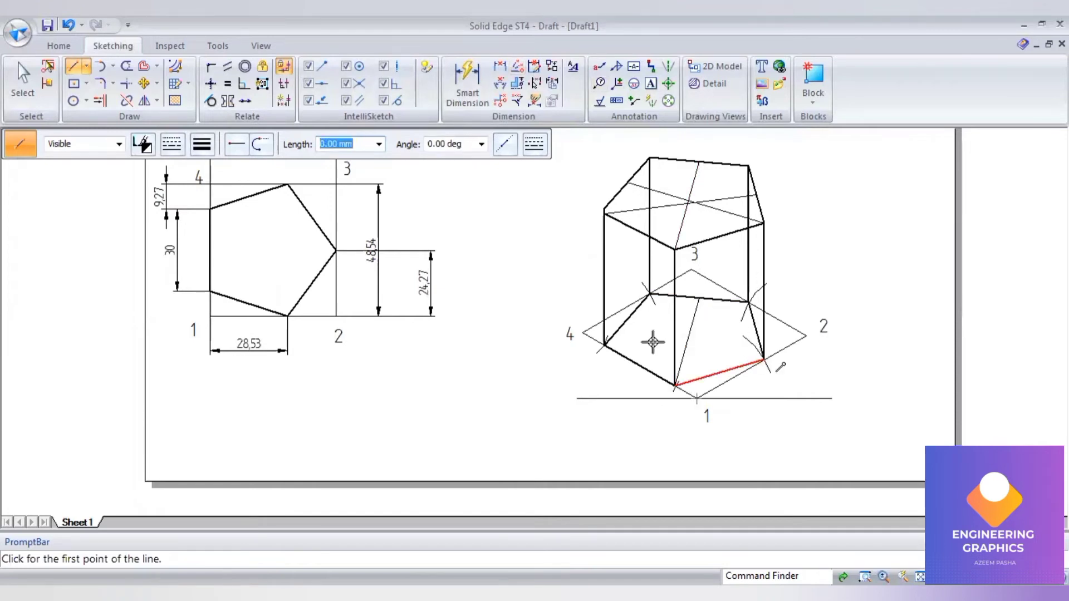
{"action": "left_click", "coordinate": [631, 318]}
{"action": "right_click", "coordinate": [634, 330]}
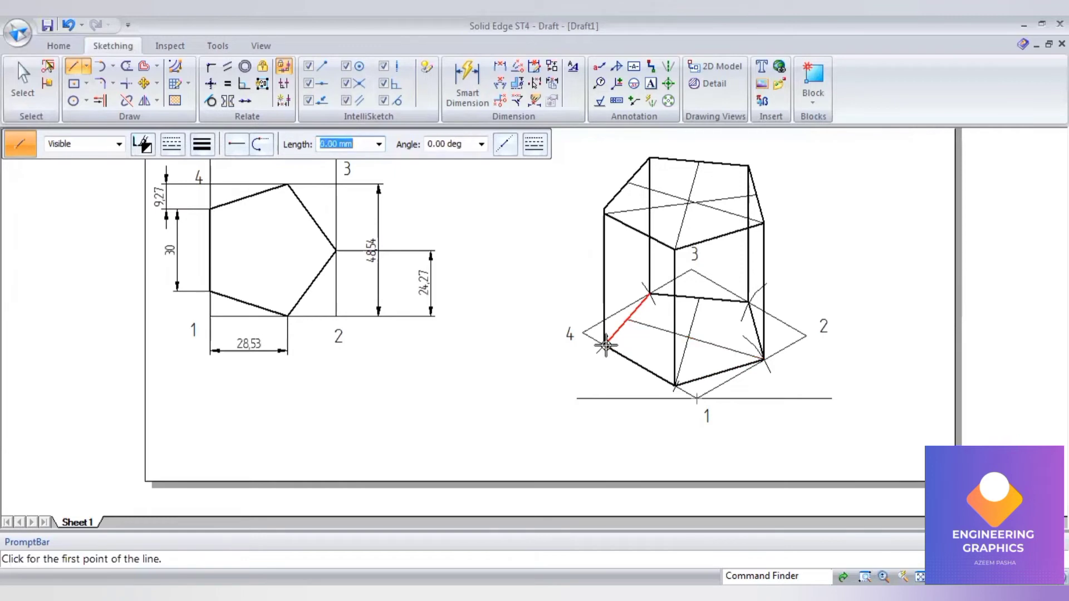
{"action": "left_click", "coordinate": [605, 346]}
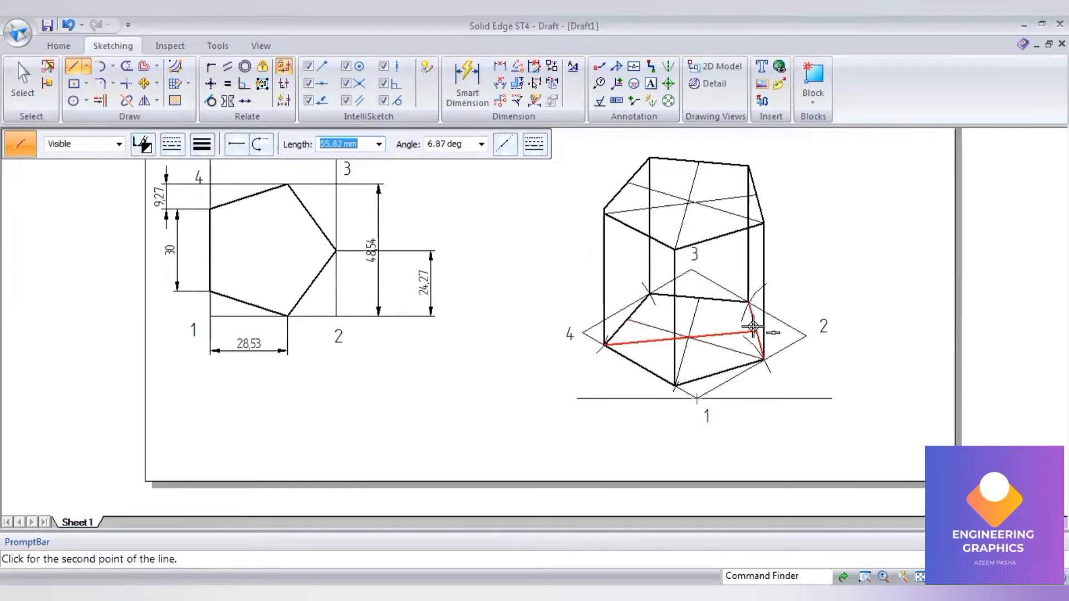
{"action": "key", "text": "Escape"}
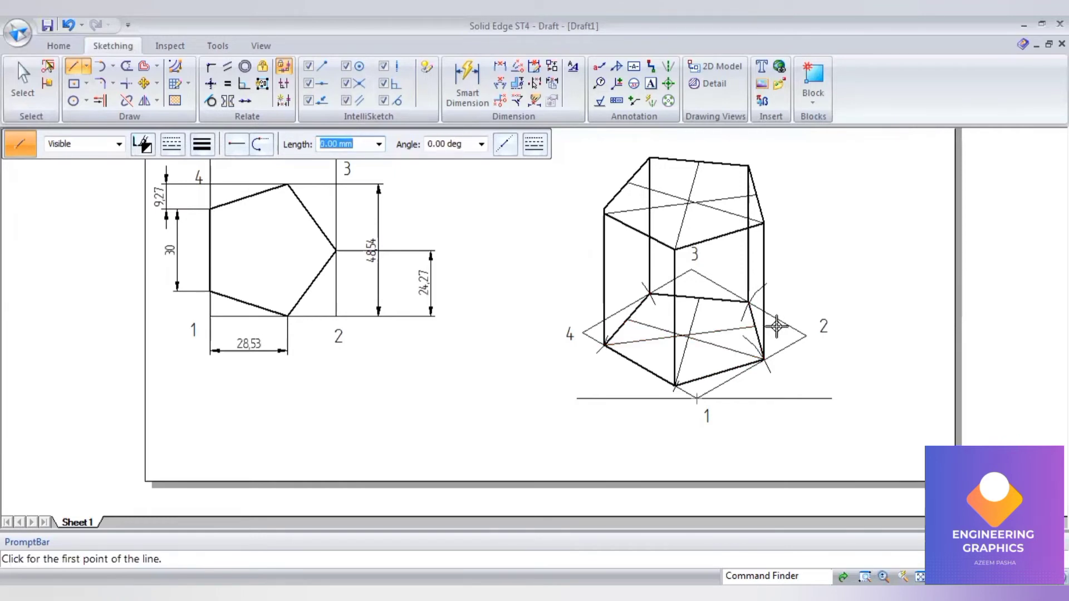
{"action": "key", "text": "Escape"}
Draw a thin line from the bottom pentagon's vertex near corner 4 to the midpoint of the opposite edge near corner 2
{"action": "left_click", "coordinate": [75, 66]}
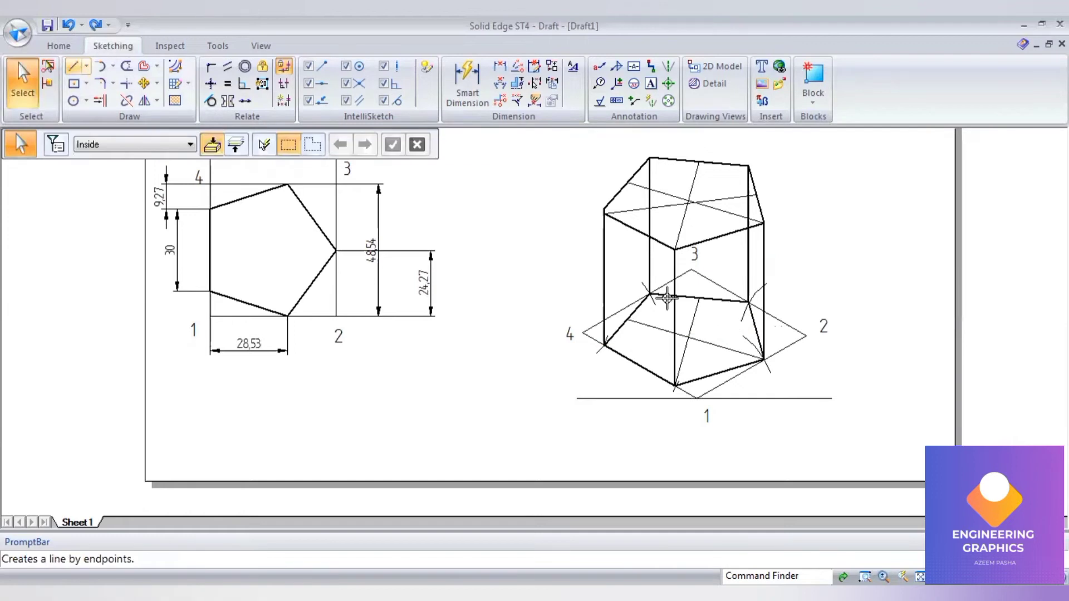
{"action": "left_click", "coordinate": [606, 346]}
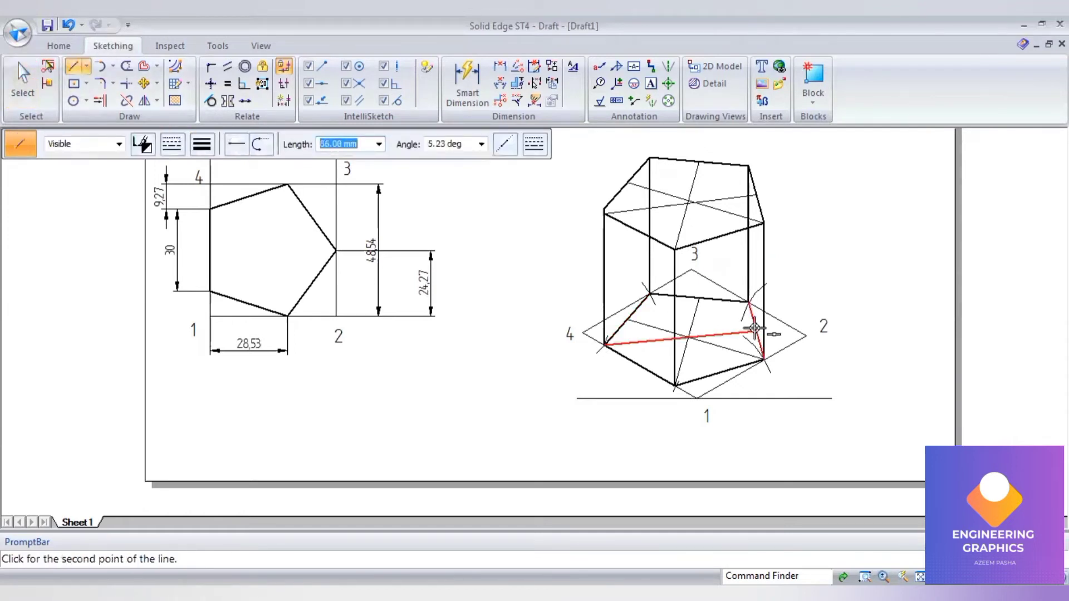
{"action": "left_click", "coordinate": [754, 330]}
{"action": "right_click", "coordinate": [754, 330]}
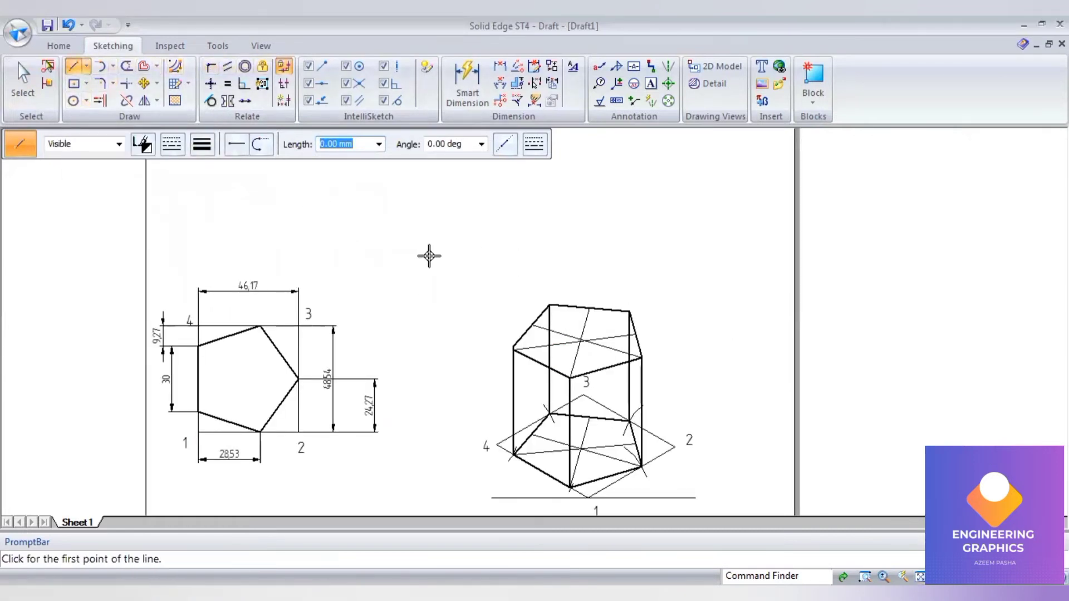
Start an isometric rhombus above the views with two connected thin 30 mm lines at 30 and 150 degrees
{"action": "left_click", "coordinate": [429, 256]}
{"action": "type", "text": "30"}
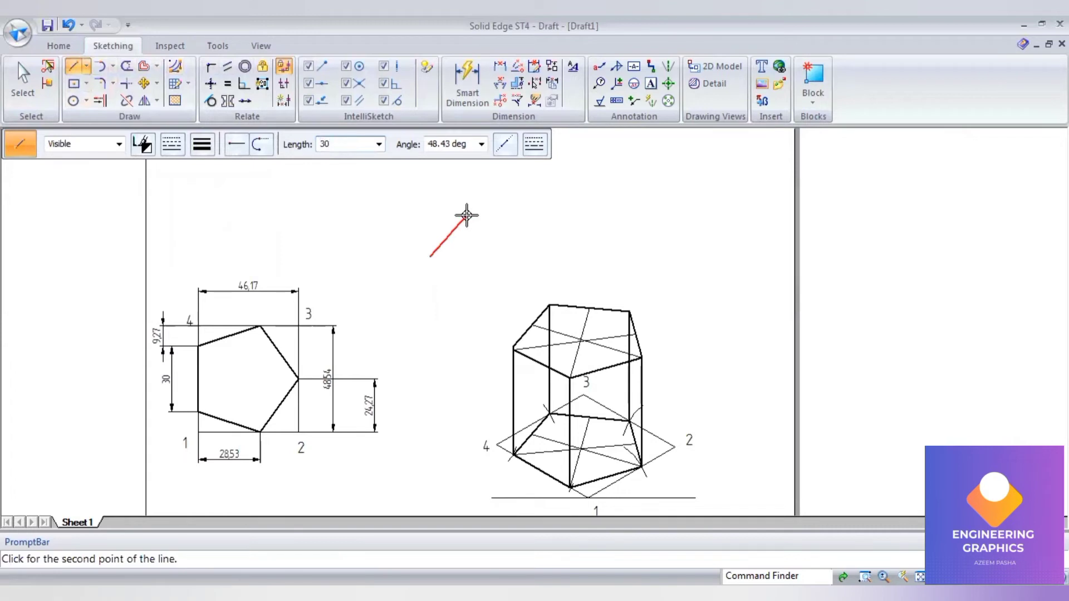
{"action": "key", "text": "Tab"}
{"action": "type", "text": "30"}
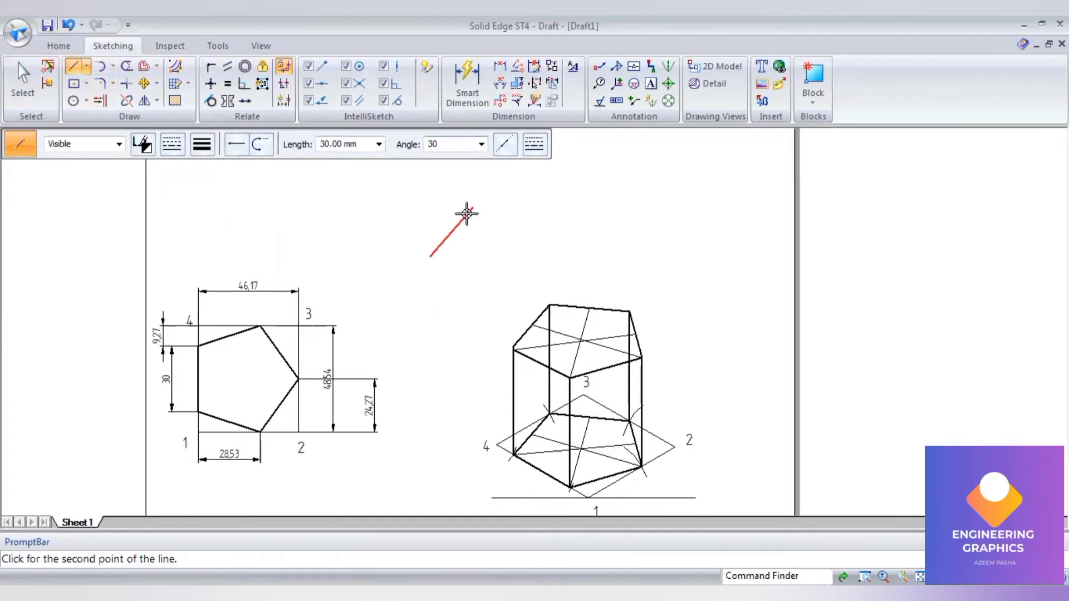
{"action": "key", "text": "Return"}
{"action": "type", "text": "30"}
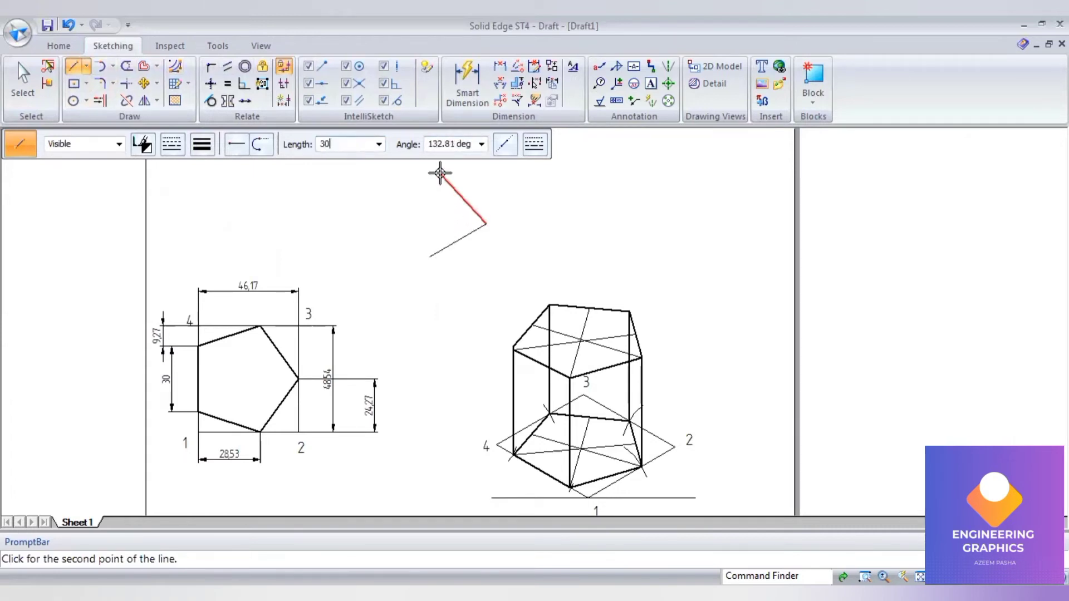
{"action": "key", "text": "Tab"}
{"action": "type", "text": "1"}
{"action": "key", "text": "Return"}
Add the rhombus's third side, 30 mm long at 210 degrees, and close the outline back at its lowest corner
{"action": "type", "text": "3"}
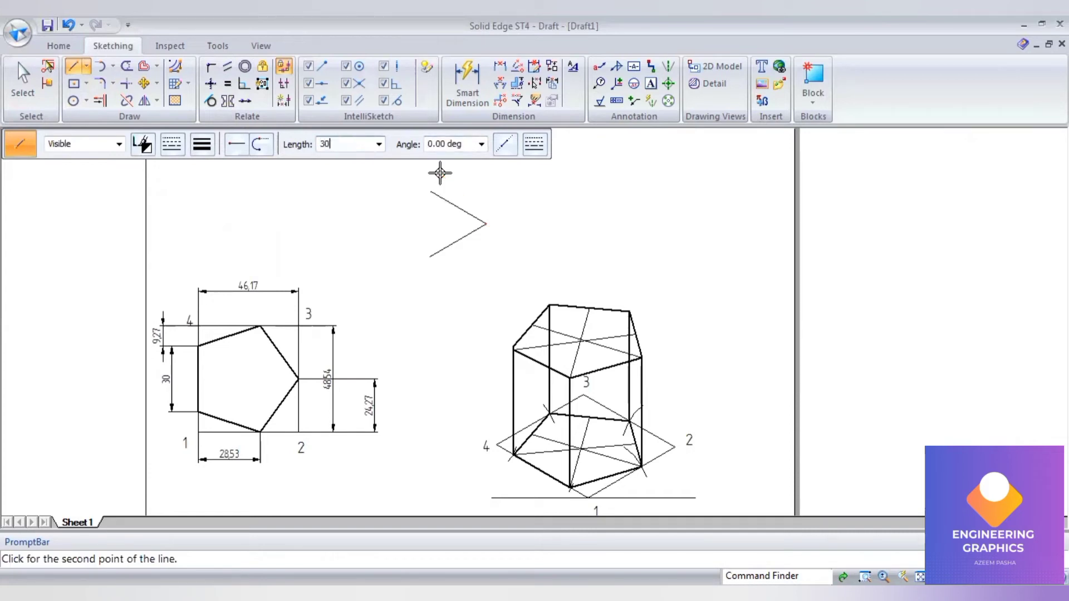
{"action": "key", "text": "Tab"}
{"action": "type", "text": "21"}
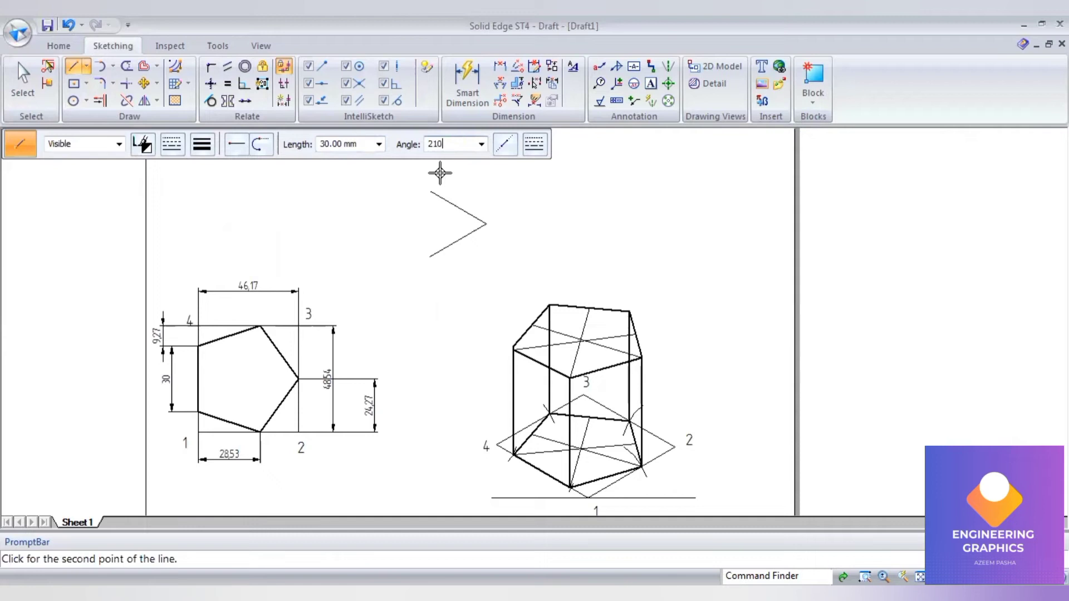
{"action": "type", "text": "0"}
{"action": "key", "text": "Return"}
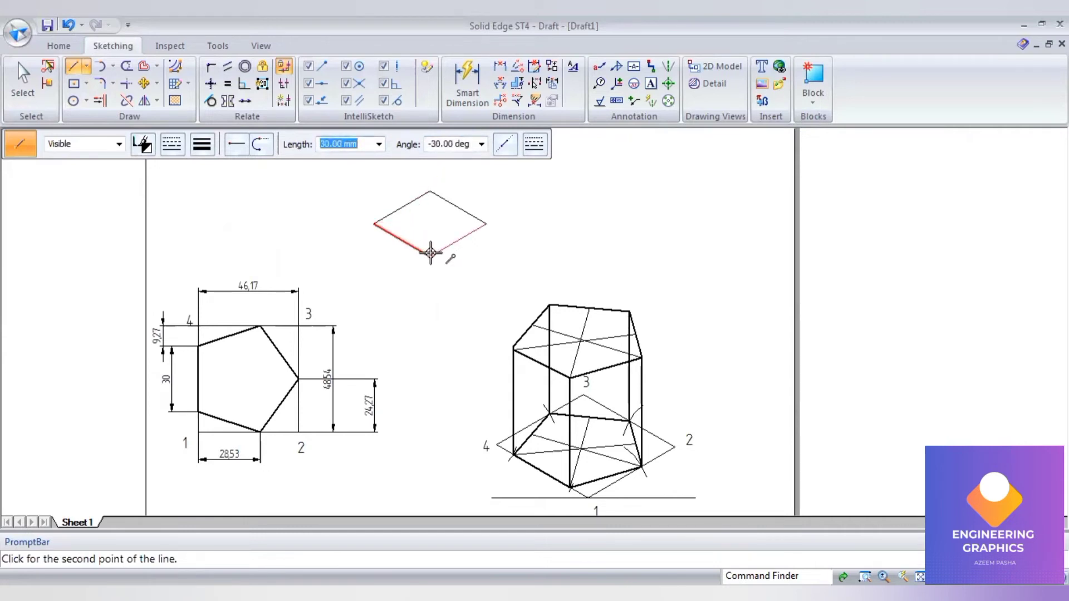
{"action": "left_click", "coordinate": [430, 254]}
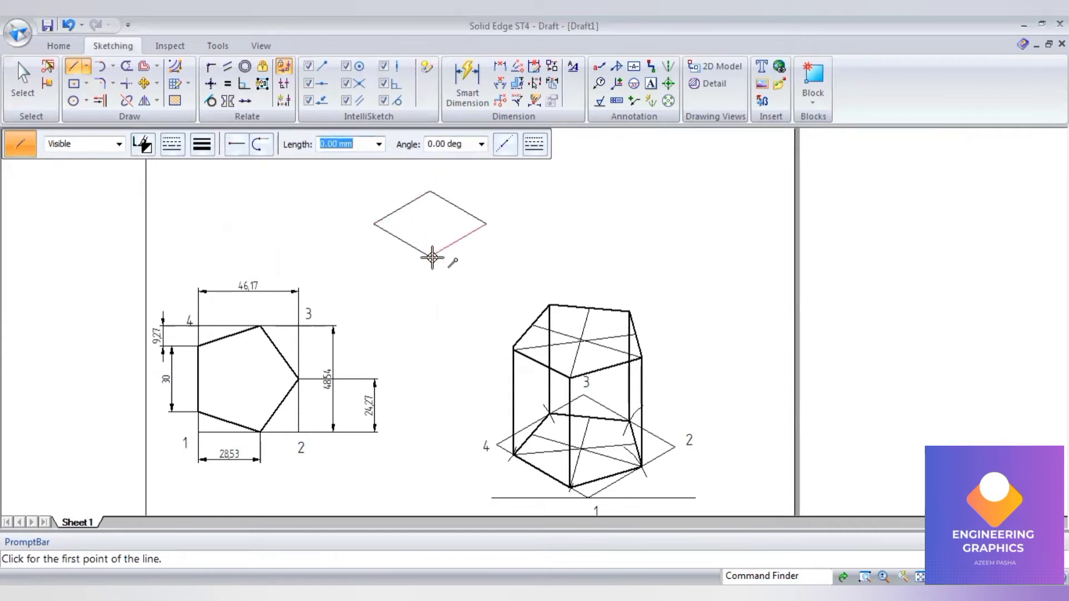
Draw lines from the rhombus's upper and lower corners to the midpoints of their opposite sides for the four-centre construction
{"action": "left_click", "coordinate": [457, 207]}
{"action": "left_click", "coordinate": [433, 254]}
{"action": "left_click", "coordinate": [430, 192]}
{"action": "left_click", "coordinate": [400, 241]}
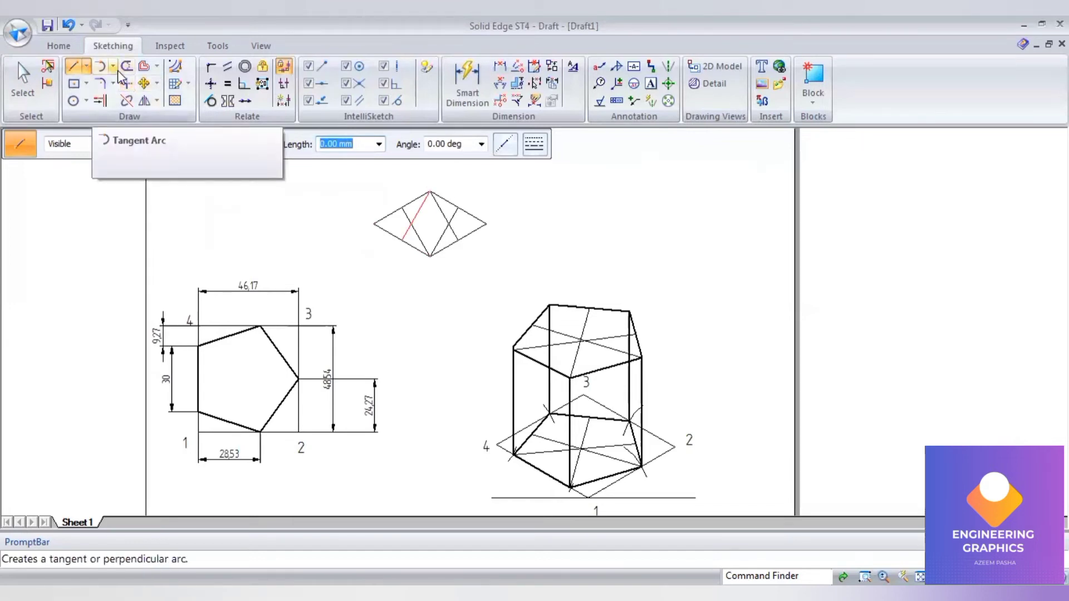
Draw two thick centre-point arcs between the side midpoints, centred on the rhombus's lower and upper corners
{"action": "left_click", "coordinate": [143, 124]}
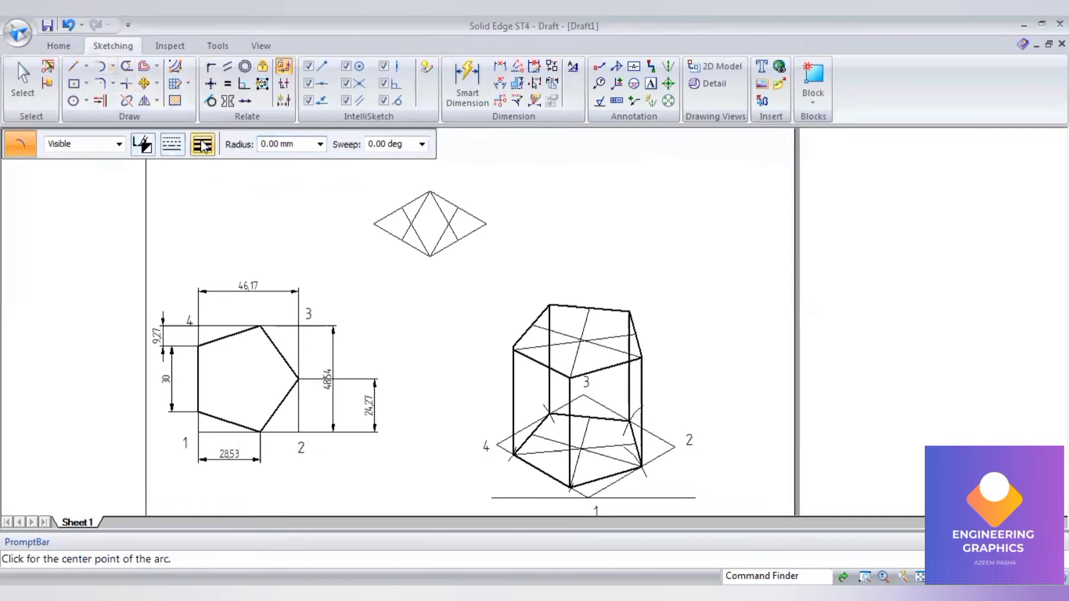
{"action": "left_click", "coordinate": [202, 144]}
{"action": "left_click", "coordinate": [223, 206]}
{"action": "scroll", "coordinate": [493, 299], "scroll_direction": "up", "scroll_amount": 1}
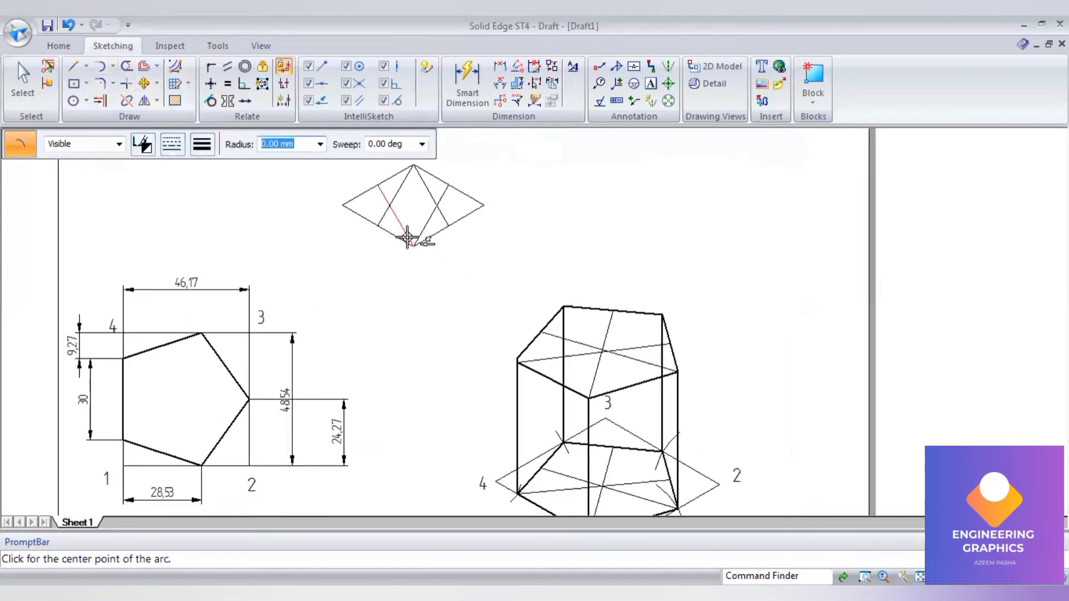
{"action": "left_click", "coordinate": [412, 246]}
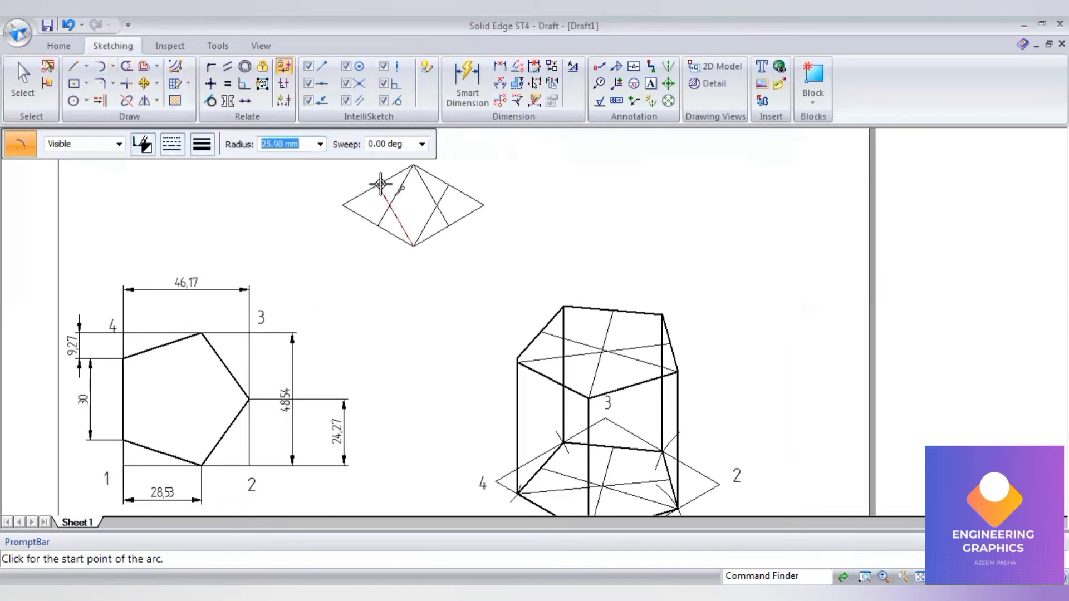
{"action": "left_click", "coordinate": [378, 183]}
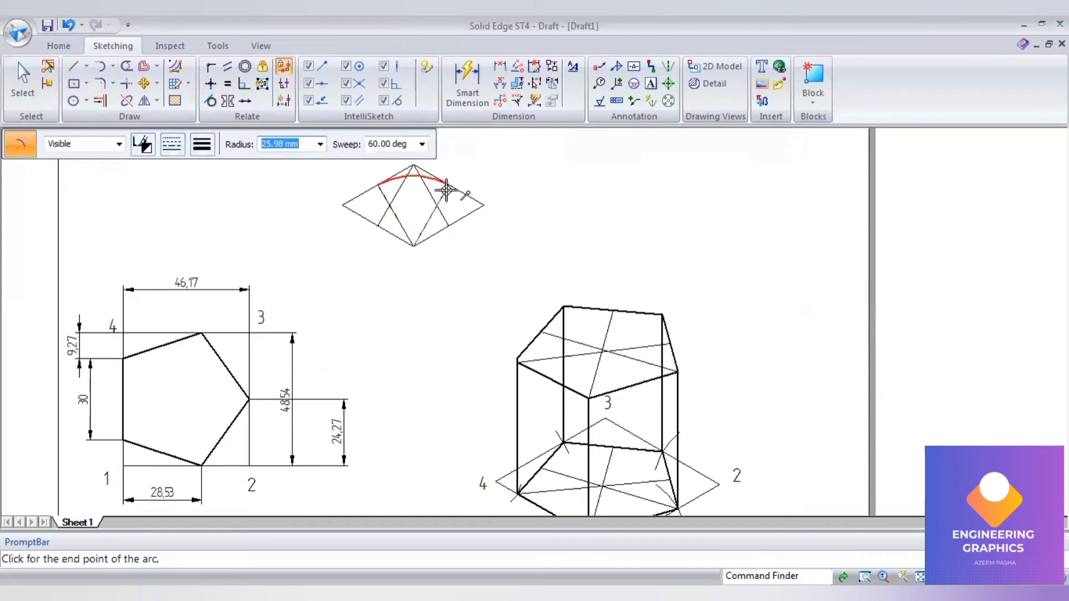
{"action": "left_click", "coordinate": [448, 183]}
{"action": "left_click", "coordinate": [413, 165]}
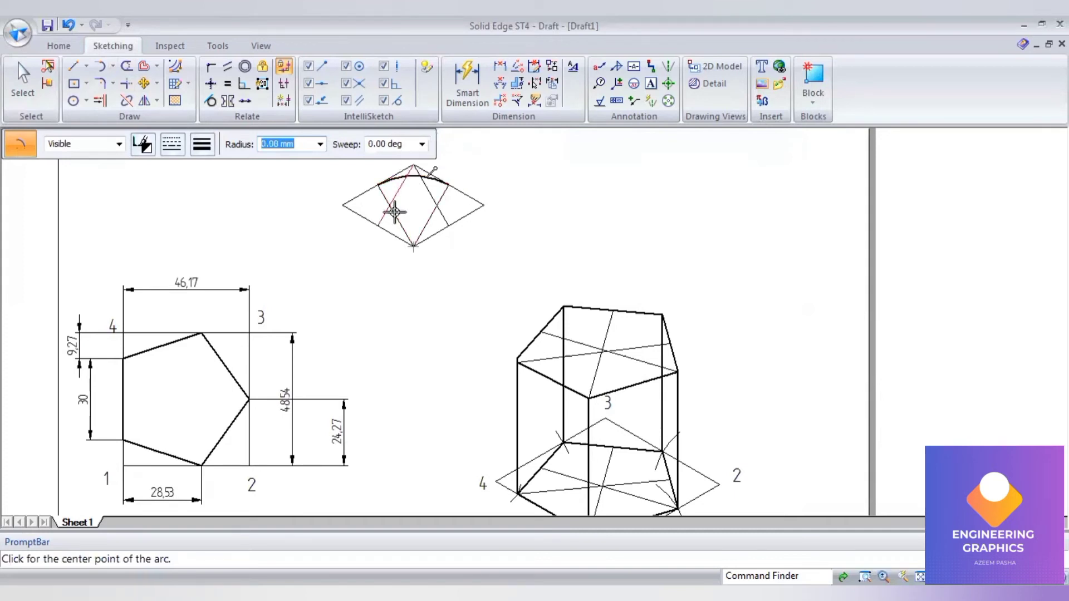
{"action": "left_click", "coordinate": [377, 227]}
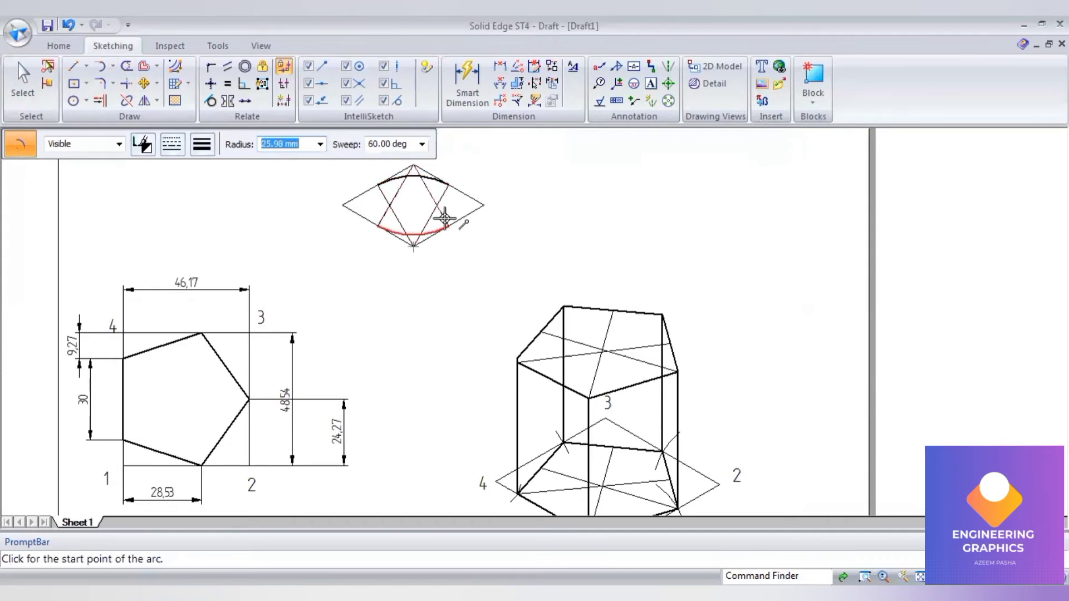
{"action": "left_click", "coordinate": [448, 227]}
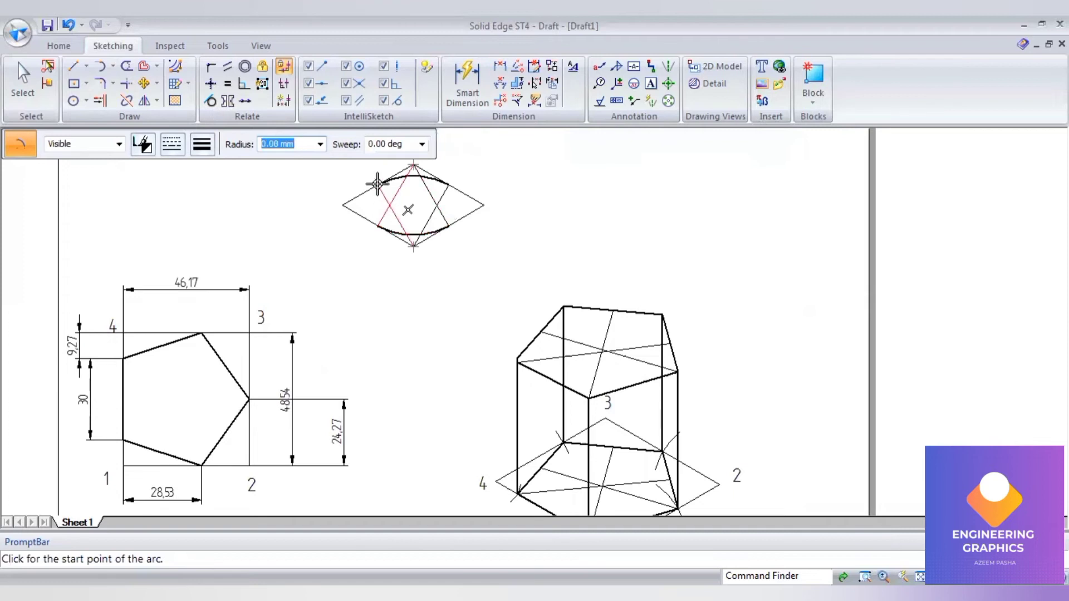
Complete the four-centre ellipse with two small end arcs centred on the construction-line intersections and joining the larger arcs
{"action": "left_click", "coordinate": [377, 184]}
{"action": "left_click", "coordinate": [377, 226]}
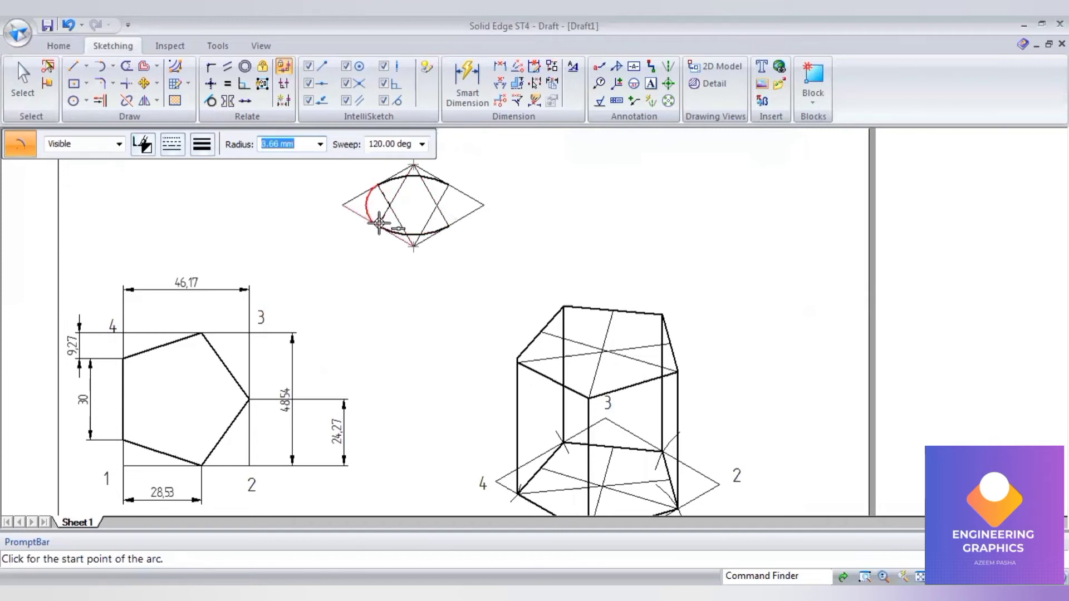
{"action": "left_click", "coordinate": [431, 205]}
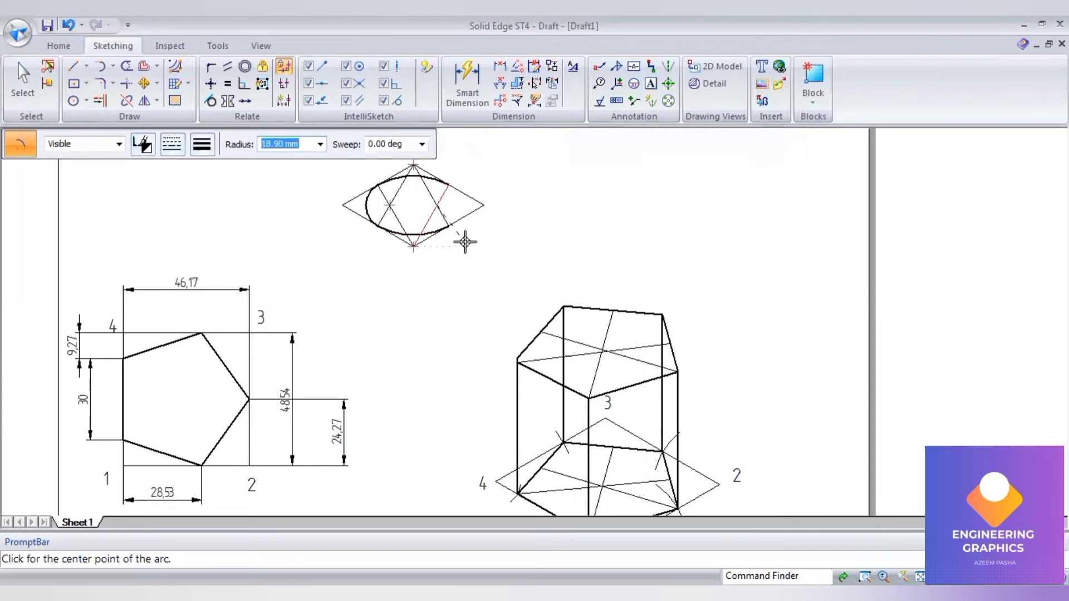
{"action": "left_click", "coordinate": [445, 227]}
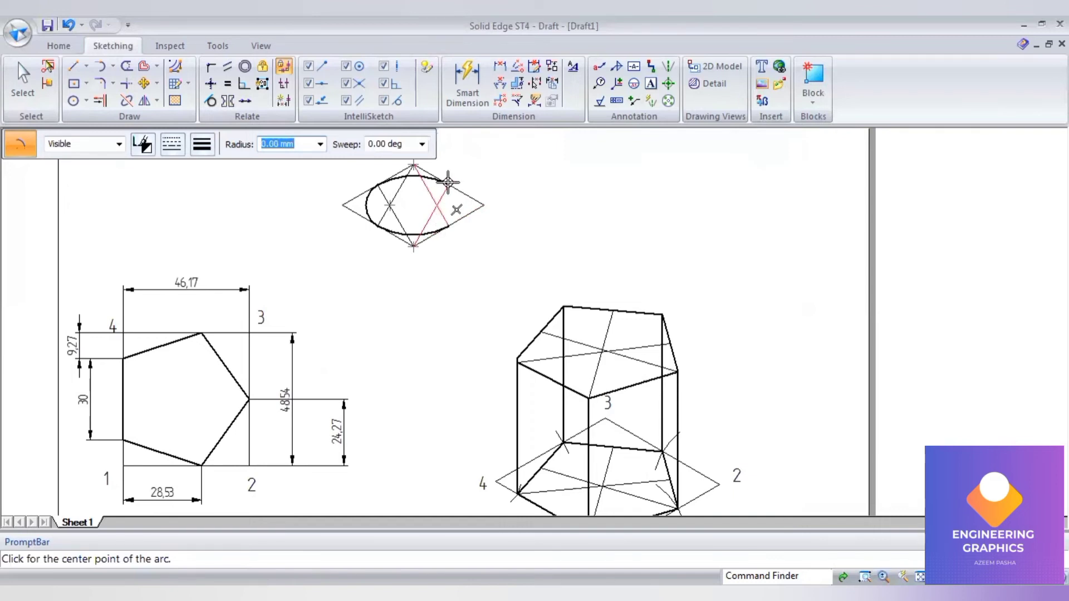
{"action": "left_click", "coordinate": [444, 210]}
{"action": "scroll", "coordinate": [442, 209], "scroll_direction": "up", "scroll_amount": 3}
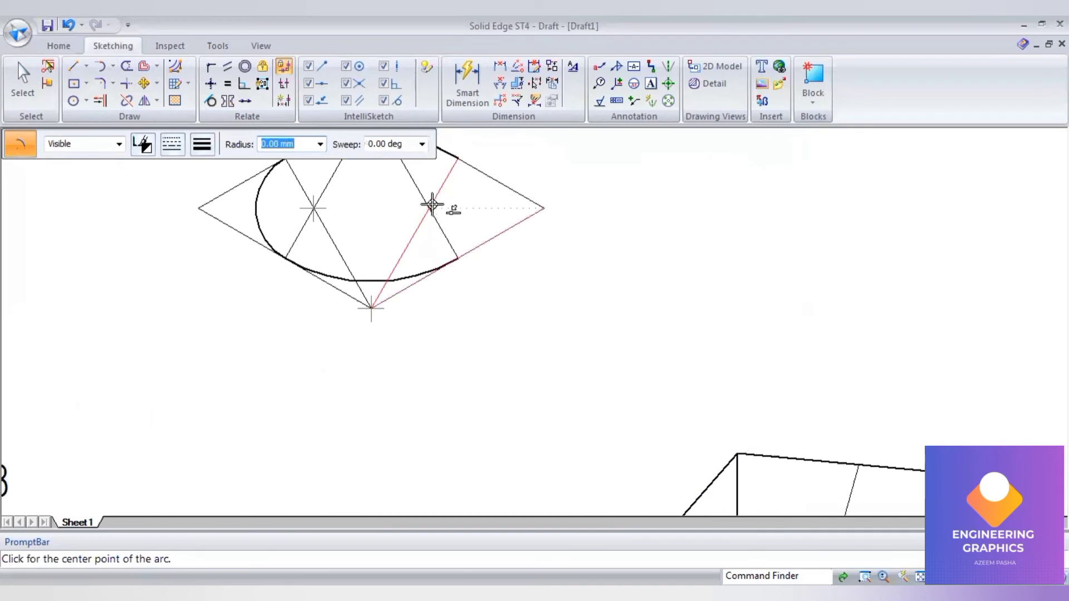
{"action": "left_click", "coordinate": [456, 160]}
{"action": "left_click", "coordinate": [457, 257]}
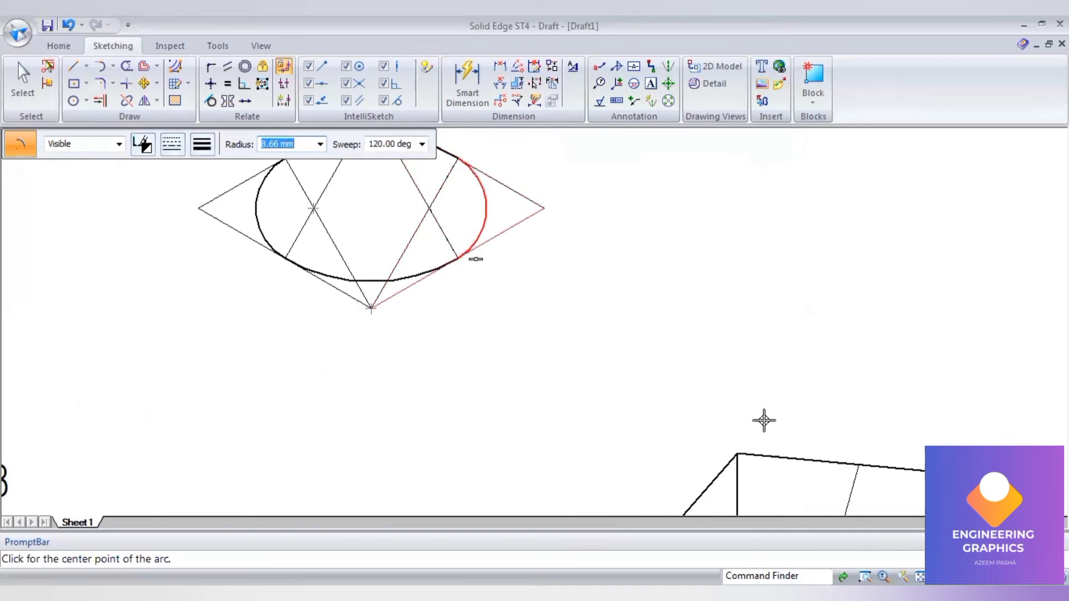
{"action": "scroll", "coordinate": [551, 239], "scroll_direction": "down", "scroll_amount": 3}
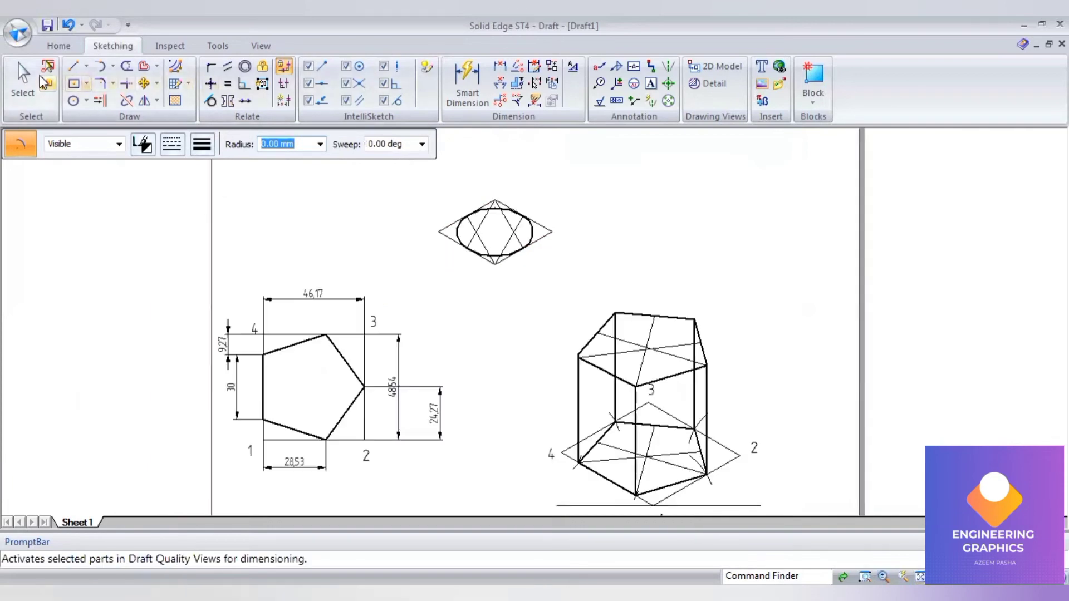
{"action": "left_click", "coordinate": [24, 75]}
{"action": "key", "text": "Escape"}
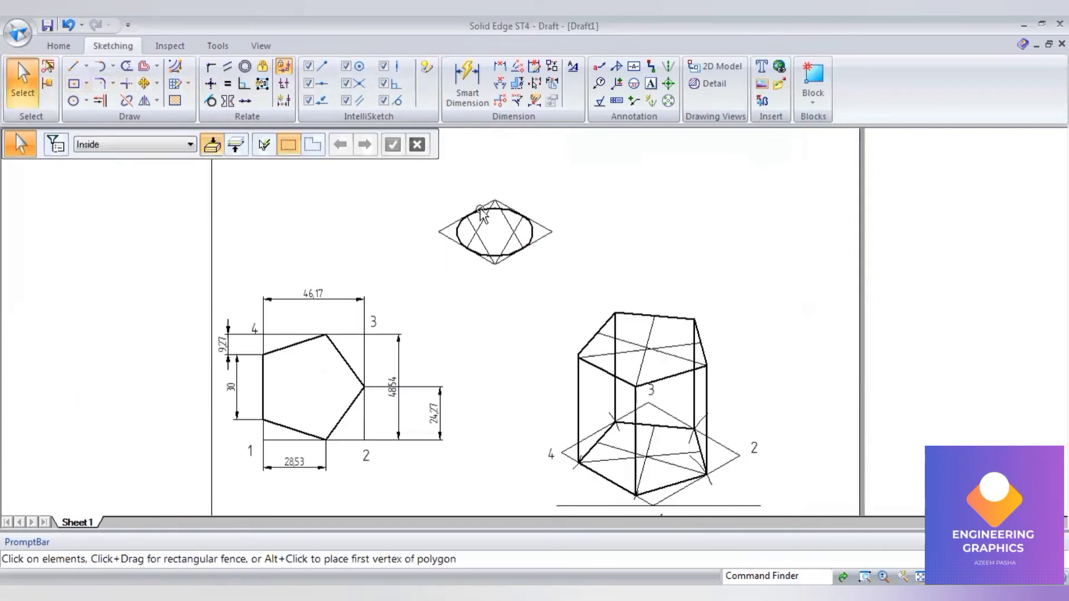
{"action": "left_click", "coordinate": [143, 84]}
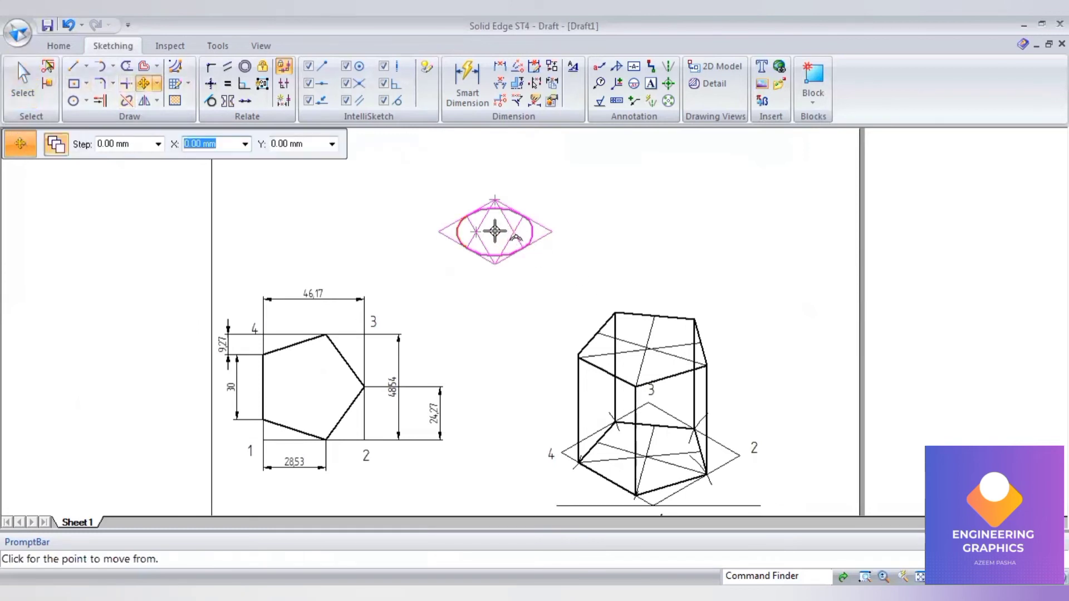
Draw a horizontal line across the separate rhombus, joining its two side corners through the ellipse's centre
{"action": "left_click", "coordinate": [82, 71]}
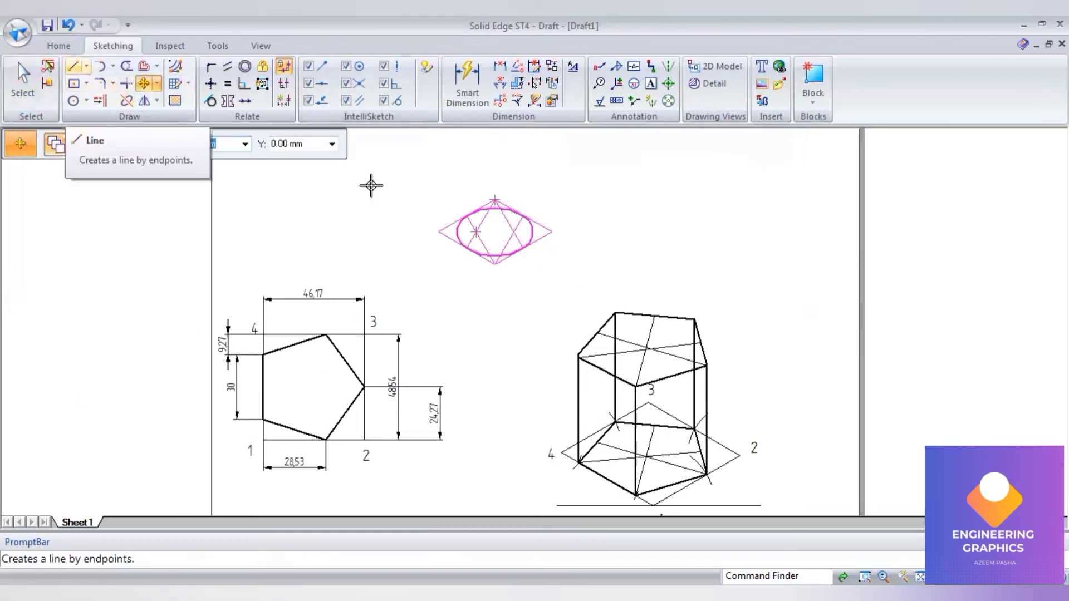
{"action": "left_click", "coordinate": [439, 231]}
{"action": "left_click", "coordinate": [551, 231]}
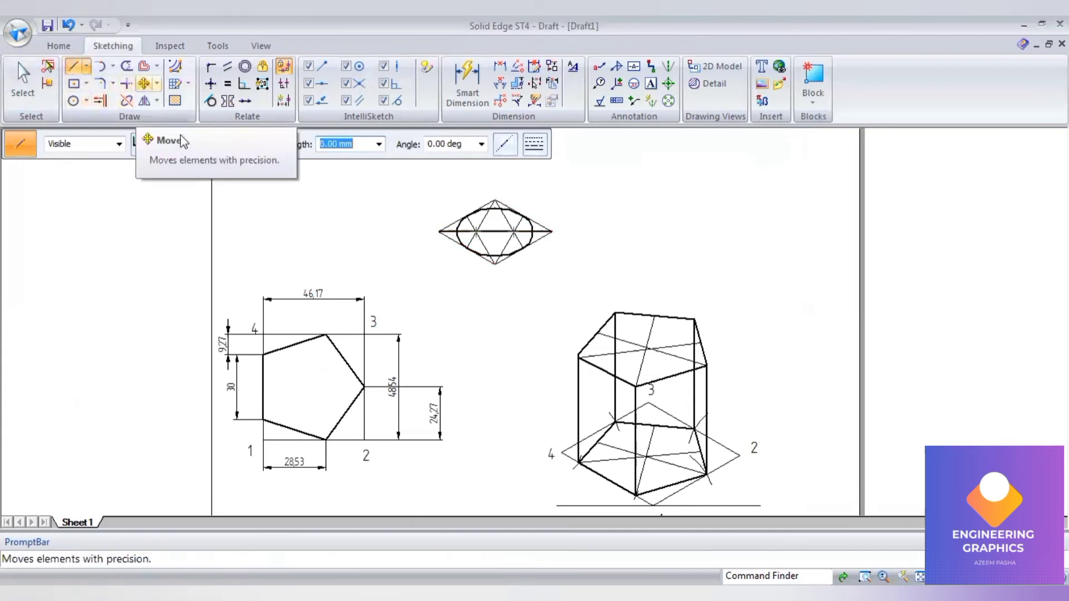
{"action": "left_click", "coordinate": [143, 83]}
{"action": "left_click_drag", "start_coordinate": [411, 184], "coordinate": [568, 282]}
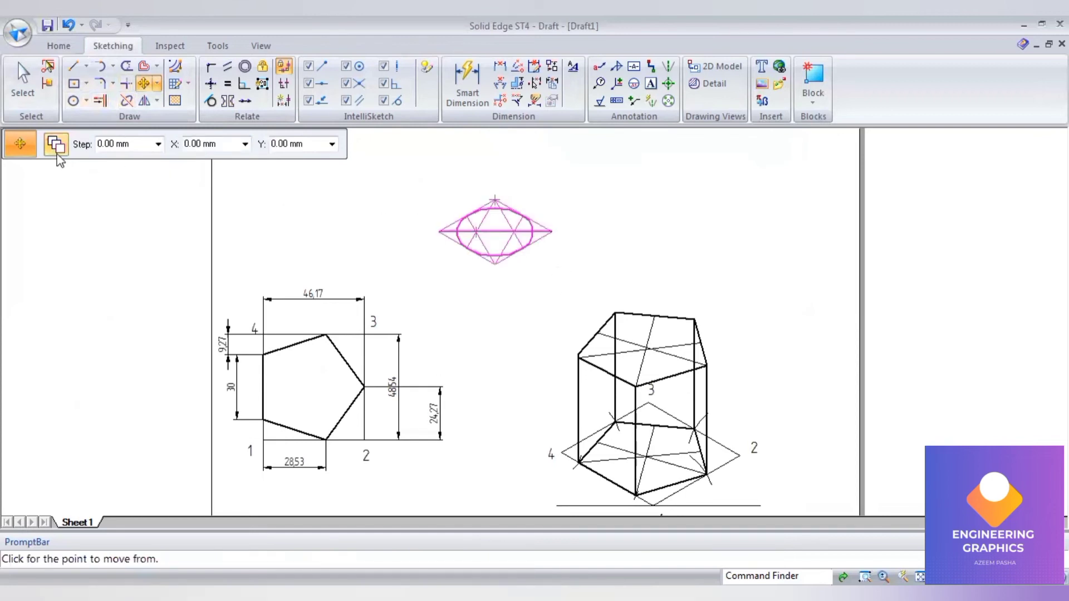
{"action": "left_click", "coordinate": [494, 231]}
{"action": "scroll", "coordinate": [668, 382], "scroll_direction": "up", "scroll_amount": 3}
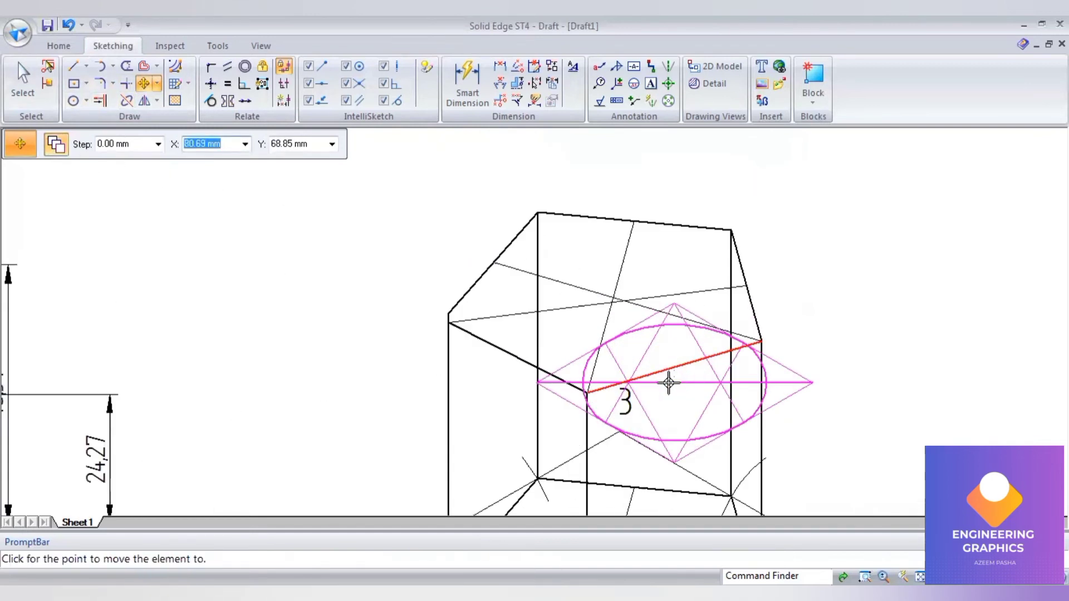
{"action": "scroll", "coordinate": [668, 383], "scroll_direction": "down", "scroll_amount": 3}
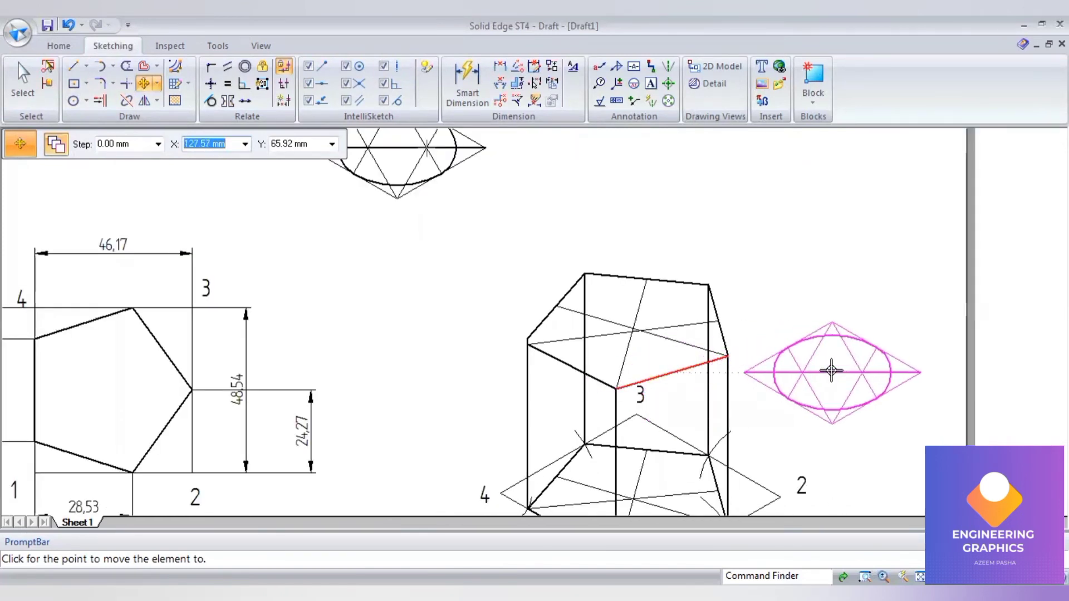
{"action": "left_click", "coordinate": [162, 162]}
{"action": "left_click", "coordinate": [23, 78]}
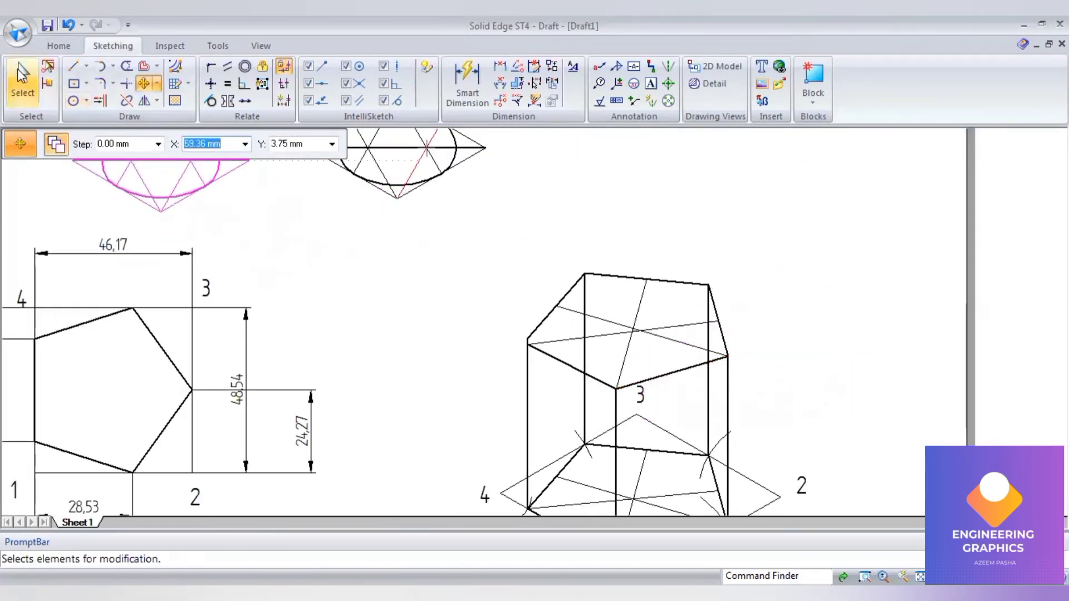
Delete two of the prism top face's centre-locating lines, keeping the steepest one, and delete the face's front-left edge
{"action": "left_click", "coordinate": [681, 331]}
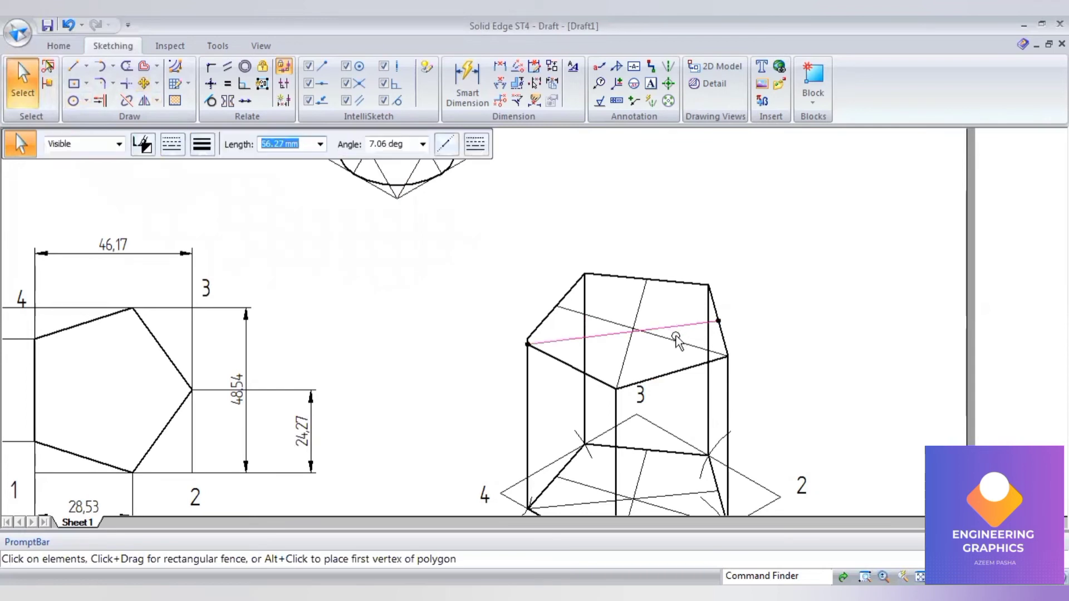
{"action": "key", "text": "Escape"}
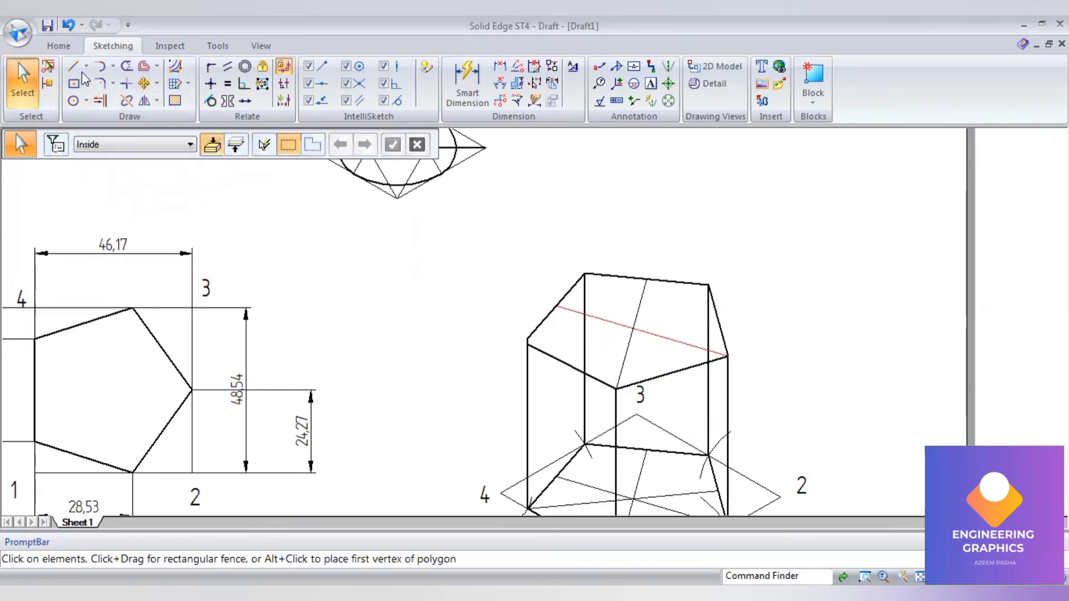
{"action": "key", "text": "l"}
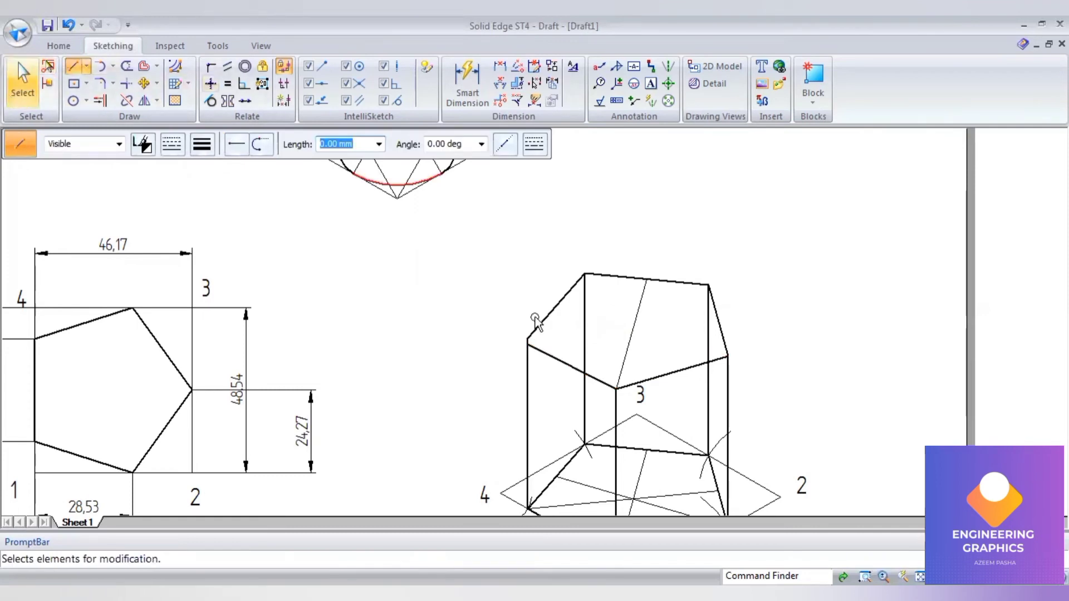
{"action": "left_click", "coordinate": [558, 358]}
{"action": "key", "text": "Delete"}
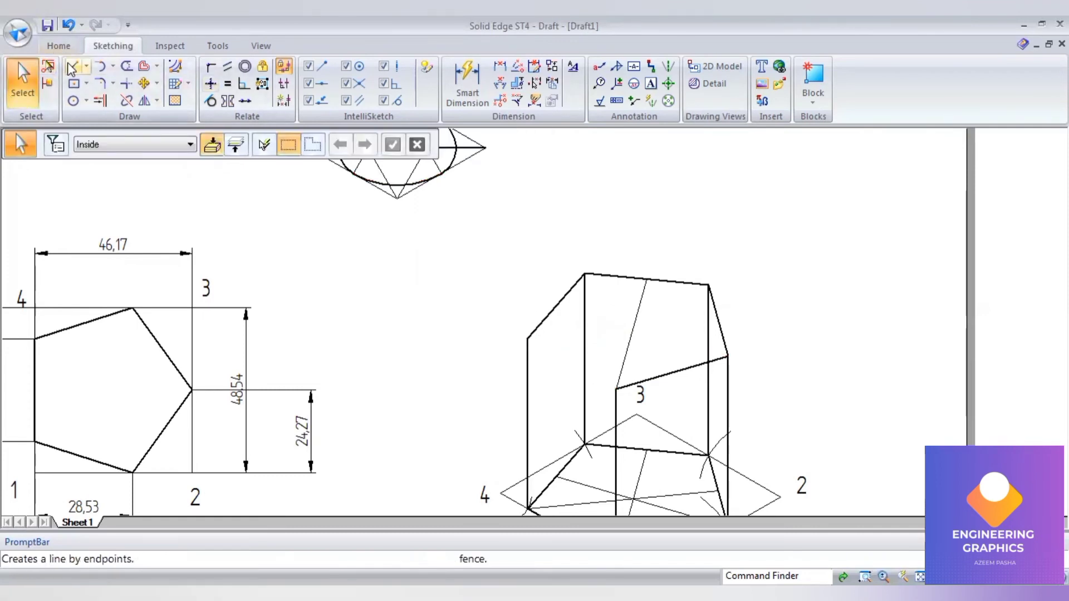
Redraw the top face's front-left edge as a line from the front corner to the left corner
{"action": "left_click", "coordinate": [73, 66]}
{"action": "left_click", "coordinate": [611, 388]}
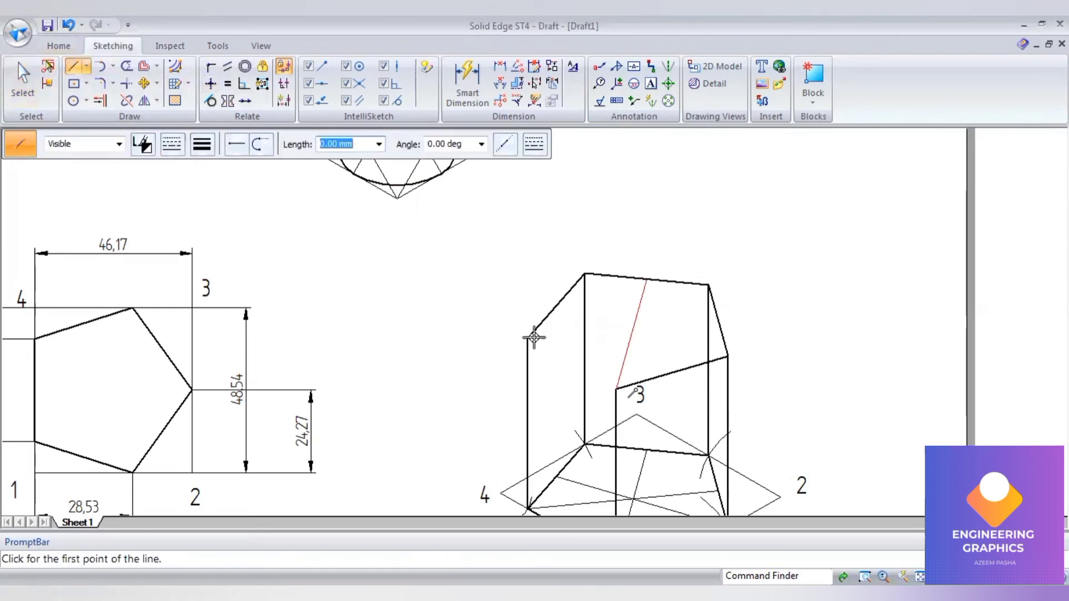
{"action": "left_click", "coordinate": [528, 336]}
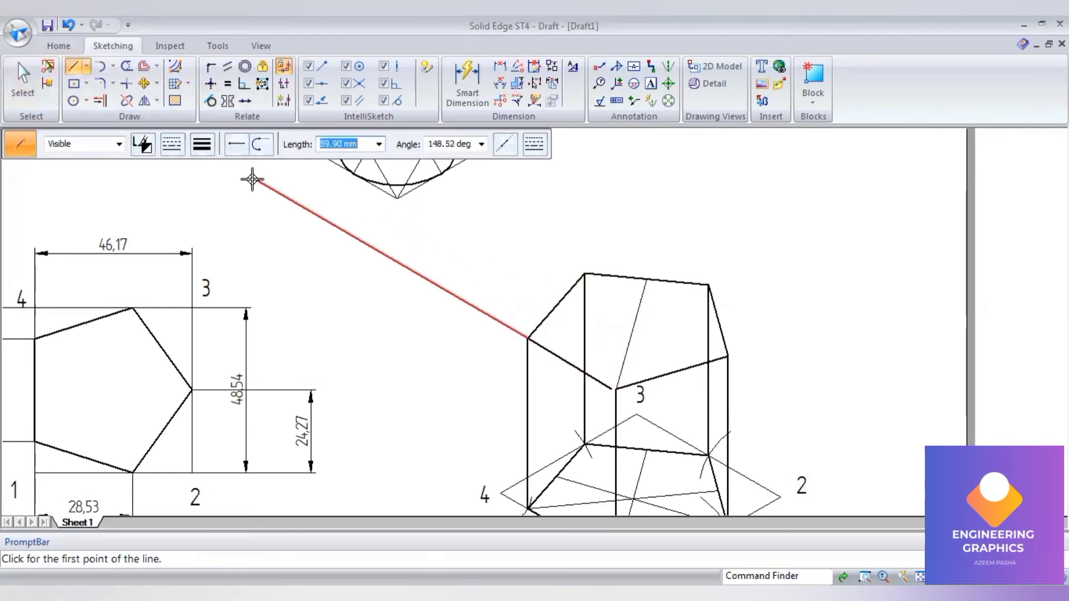
Draw two 0.13 mm wide lines on the top face, from its left and right corners to the midpoints of their opposite sides
{"action": "left_click", "coordinate": [210, 153]}
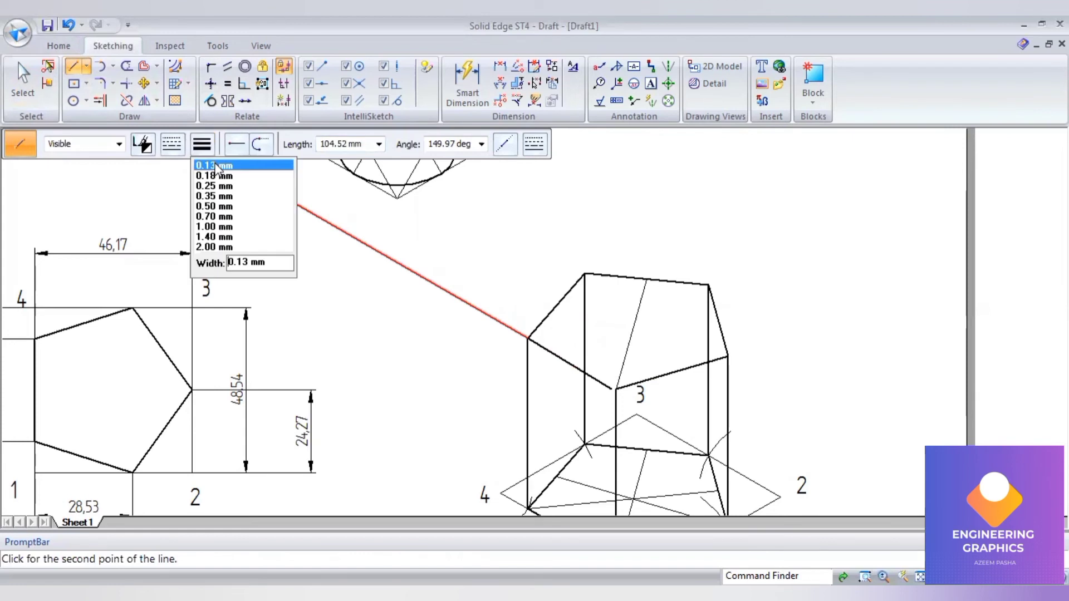
{"action": "left_click", "coordinate": [215, 165]}
{"action": "left_click", "coordinate": [717, 321]}
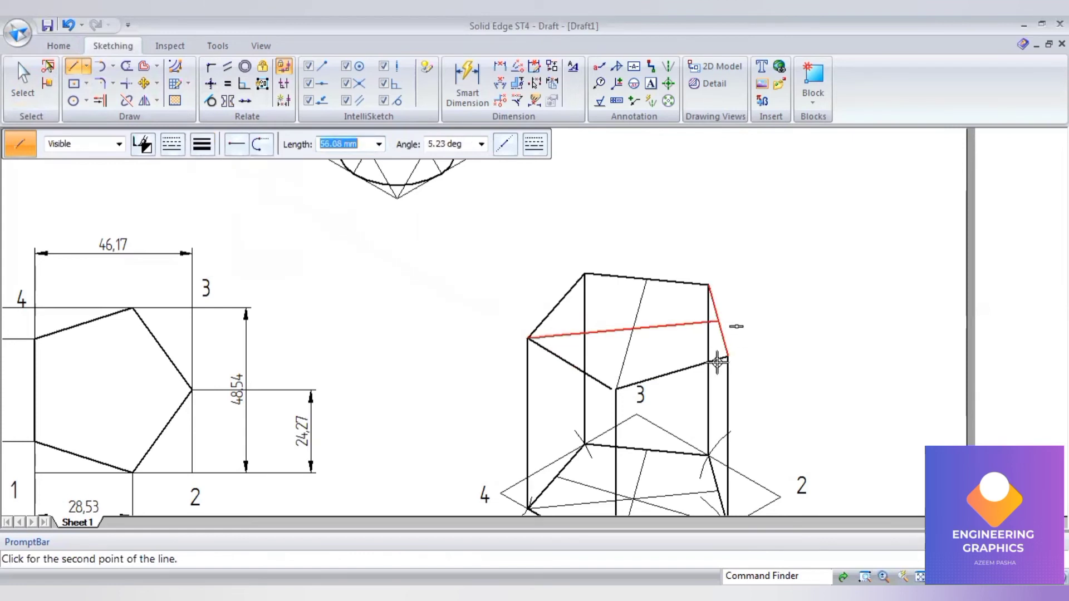
{"action": "right_click", "coordinate": [717, 362]}
{"action": "left_click", "coordinate": [727, 356]}
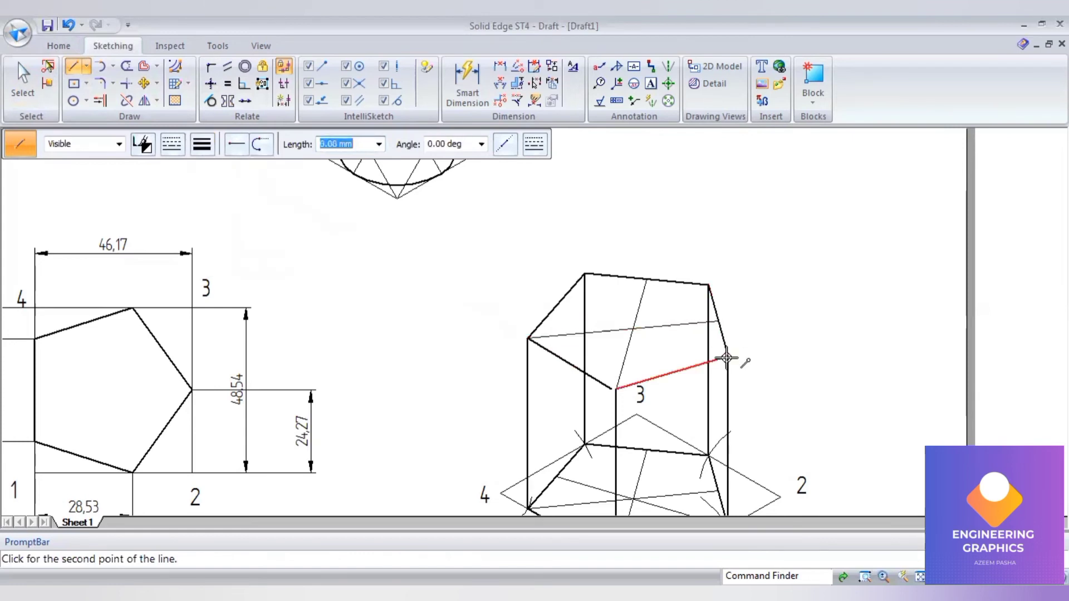
{"action": "left_click", "coordinate": [560, 303]}
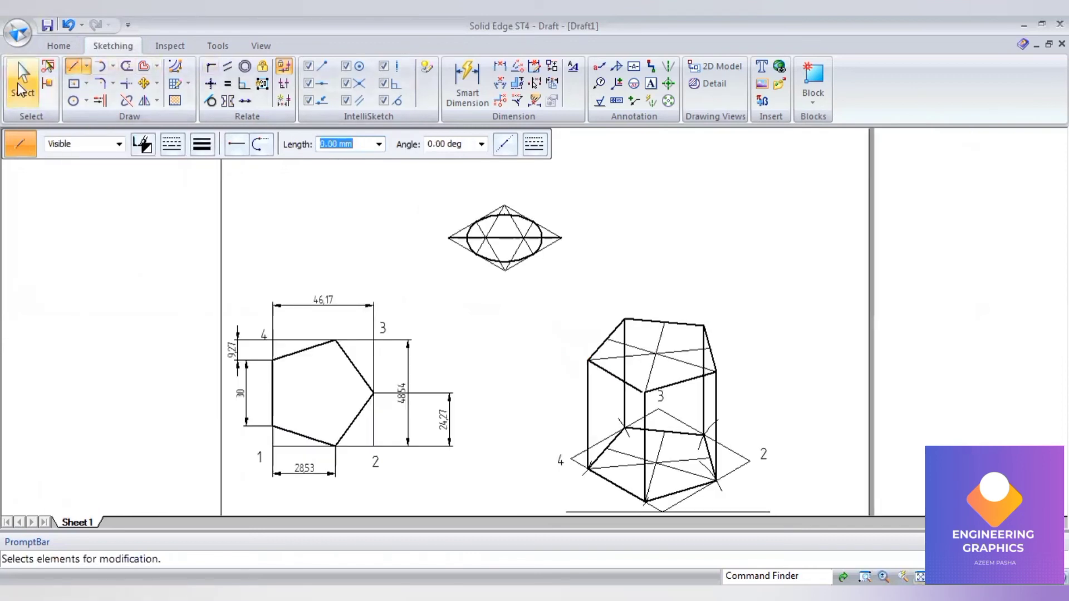
Copy the complete four-centre ellipse construction by its centre onto the centre of the prism's top face
{"action": "left_click", "coordinate": [19, 83]}
{"action": "left_click_drag", "start_coordinate": [461, 209], "coordinate": [598, 282]}
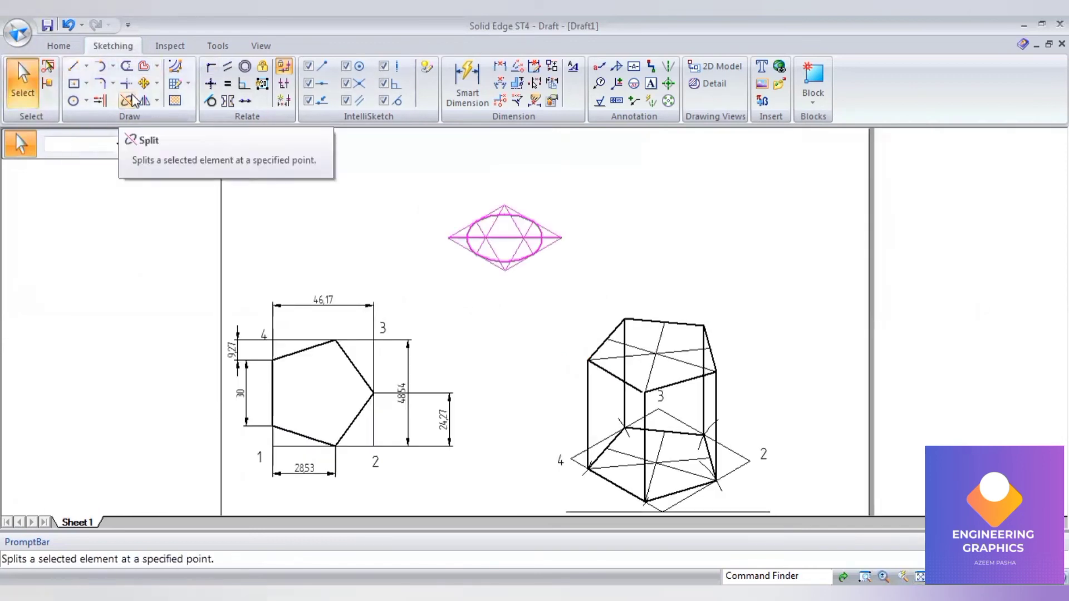
{"action": "left_click", "coordinate": [142, 84]}
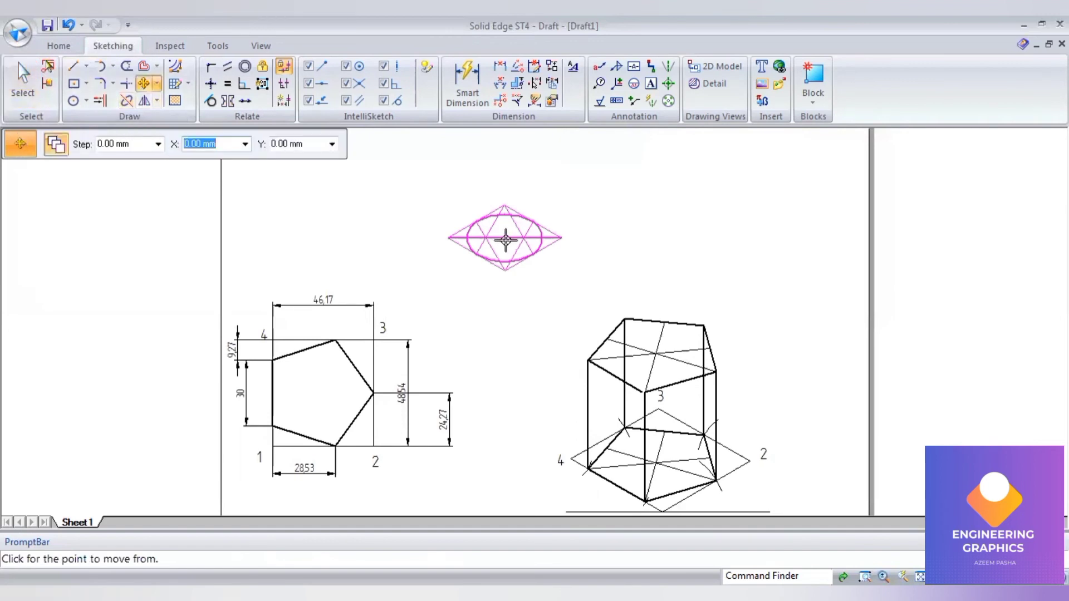
{"action": "left_click", "coordinate": [504, 238]}
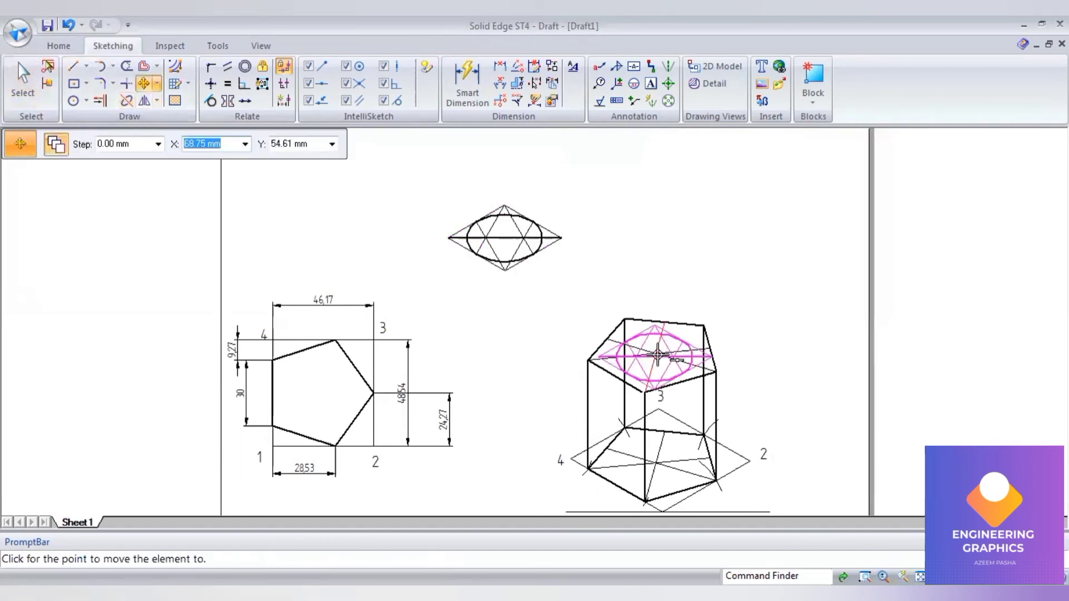
{"action": "scroll", "coordinate": [655, 355], "scroll_direction": "up", "scroll_amount": 4}
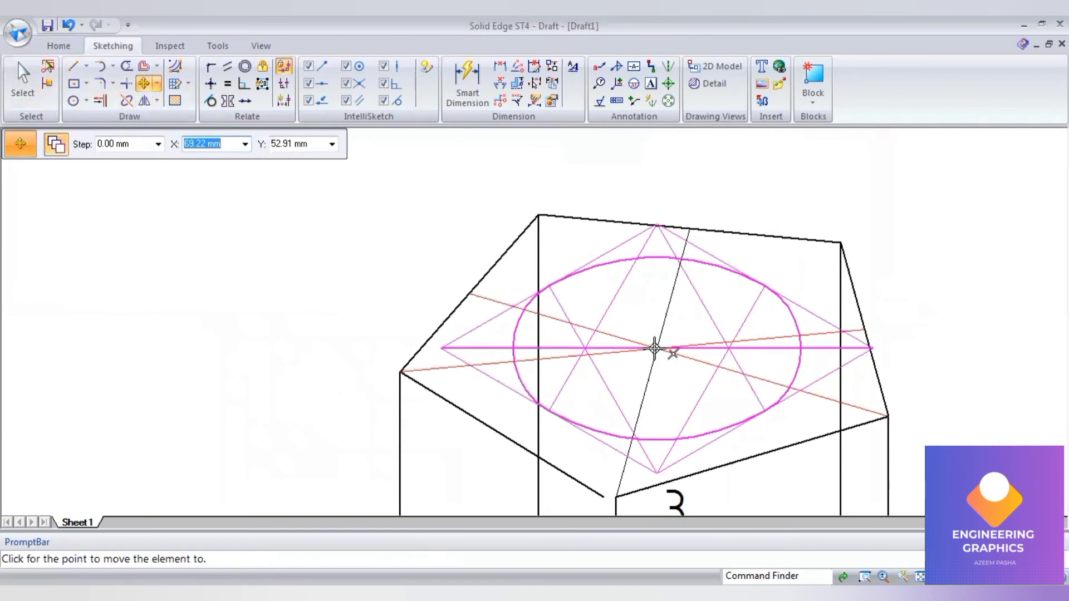
{"action": "left_click", "coordinate": [658, 349]}
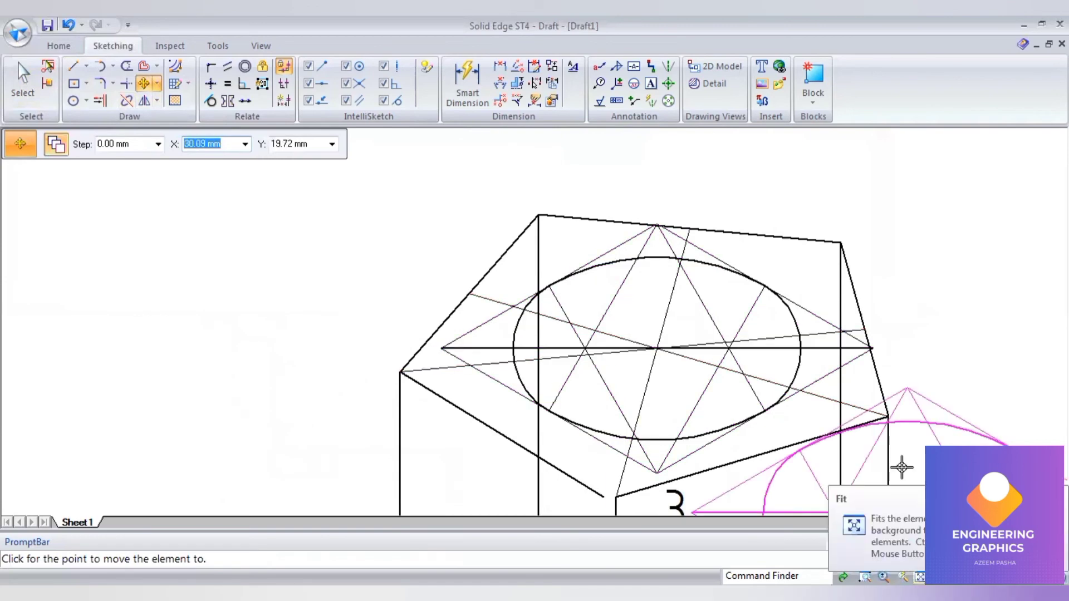
Place a second copy of the ellipse construction on the centre of the prism's bottom face and end the move command
{"action": "scroll", "coordinate": [646, 440], "scroll_direction": "down", "scroll_amount": 3}
{"action": "scroll", "coordinate": [580, 418], "scroll_direction": "up", "scroll_amount": 3}
{"action": "scroll", "coordinate": [580, 419], "scroll_direction": "up", "scroll_amount": 2}
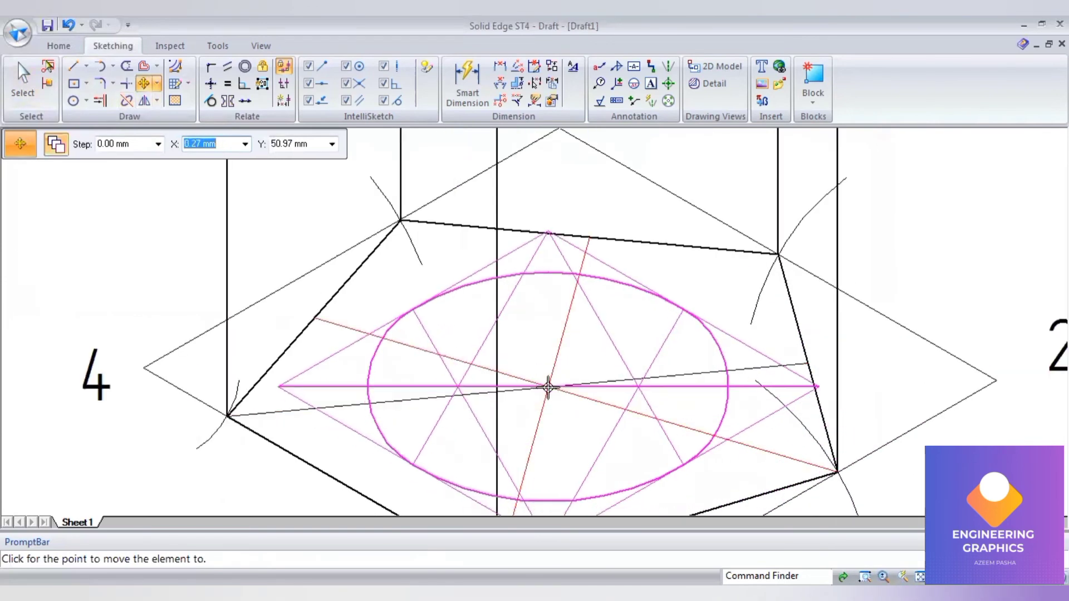
{"action": "left_click", "coordinate": [549, 386]}
{"action": "key", "text": "Escape"}
{"action": "middle_click", "coordinate": [785, 313]}
{"action": "middle_click", "coordinate": [785, 313]}
{"action": "scroll", "coordinate": [665, 408], "scroll_direction": "up", "scroll_amount": 3}
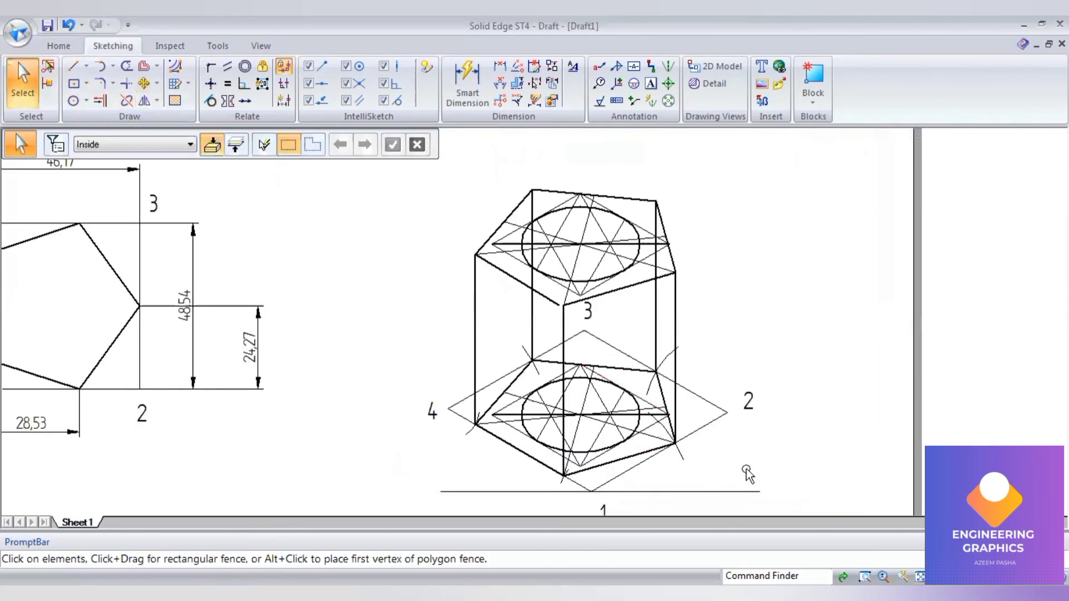
Undo the deletion of the horizontal diagonals in both face ellipses and set both lines' width to 0.13 mm
{"action": "scroll", "coordinate": [717, 218], "scroll_direction": "up", "scroll_amount": 1}
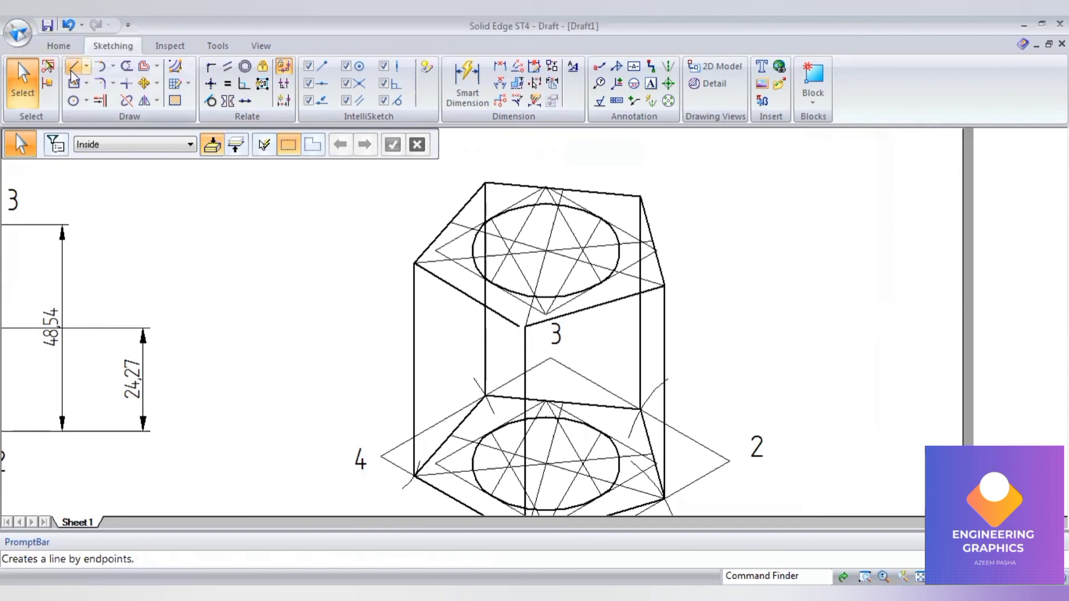
{"action": "key", "text": "ctrl+z"}
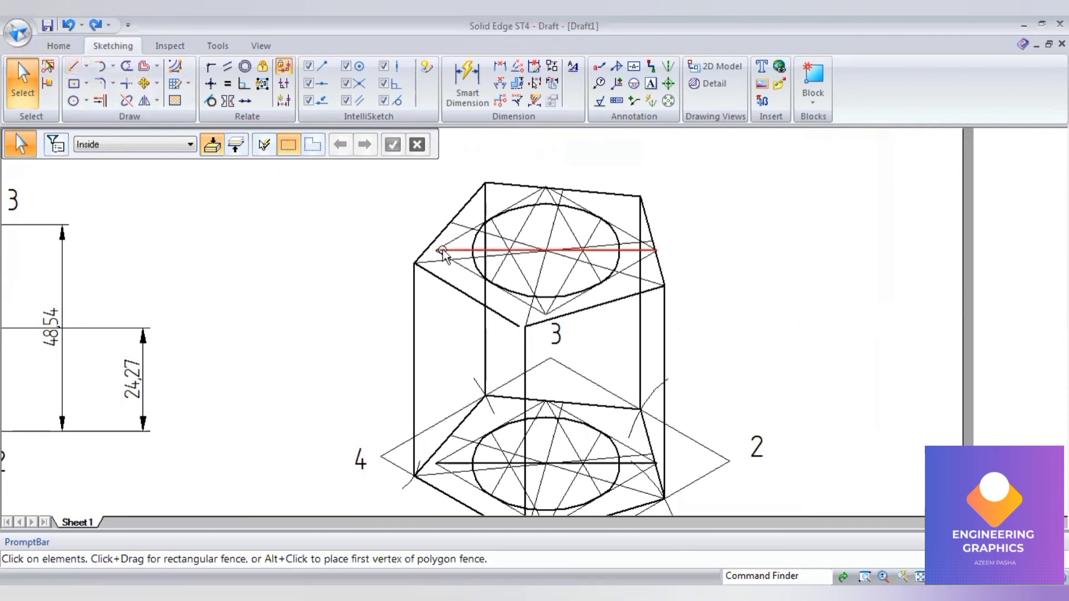
{"action": "left_click", "coordinate": [206, 150]}
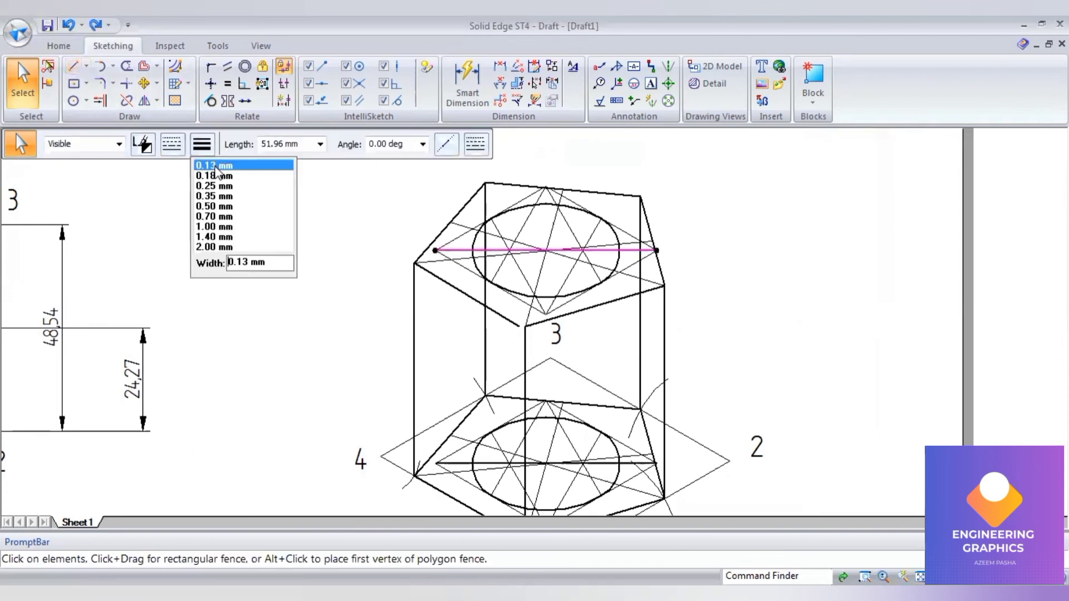
{"action": "left_click", "coordinate": [217, 167]}
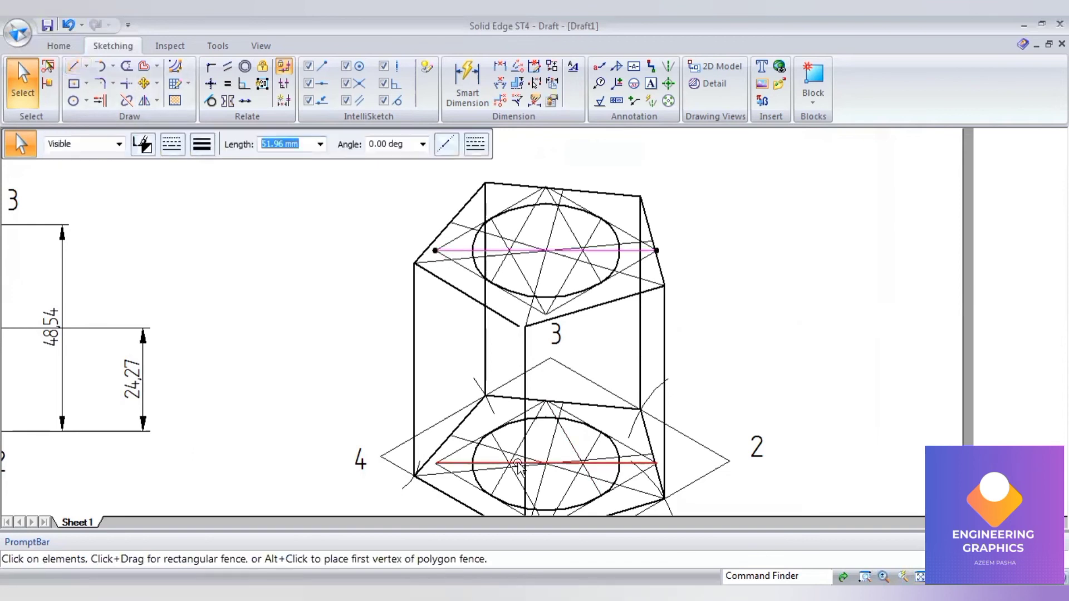
{"action": "left_click", "coordinate": [456, 466]}
{"action": "left_click", "coordinate": [204, 149]}
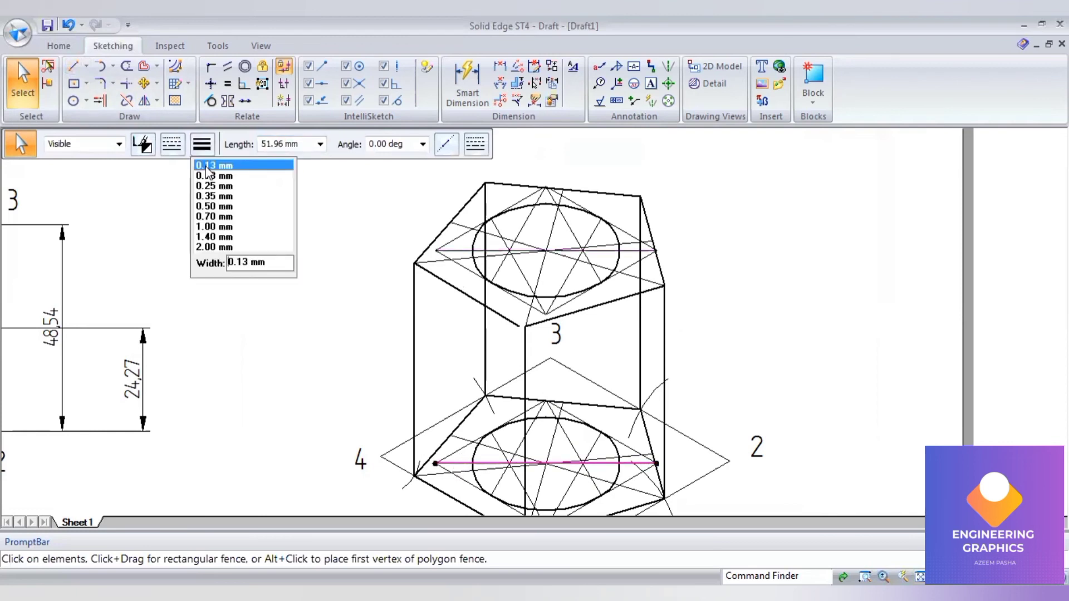
{"action": "left_click", "coordinate": [210, 166]}
Draw the hole's left vertical edge as a 0.50 mm wide line from the top ellipse's leftmost point to the bottom ellipse's
{"action": "left_click", "coordinate": [73, 67]}
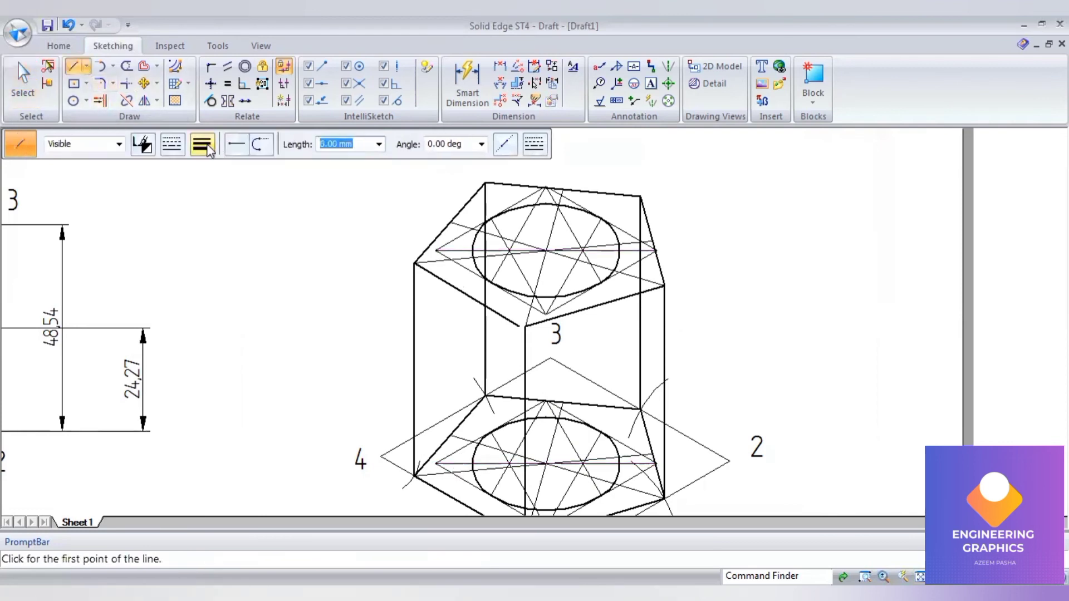
{"action": "left_click", "coordinate": [202, 144]}
{"action": "left_click", "coordinate": [215, 206]}
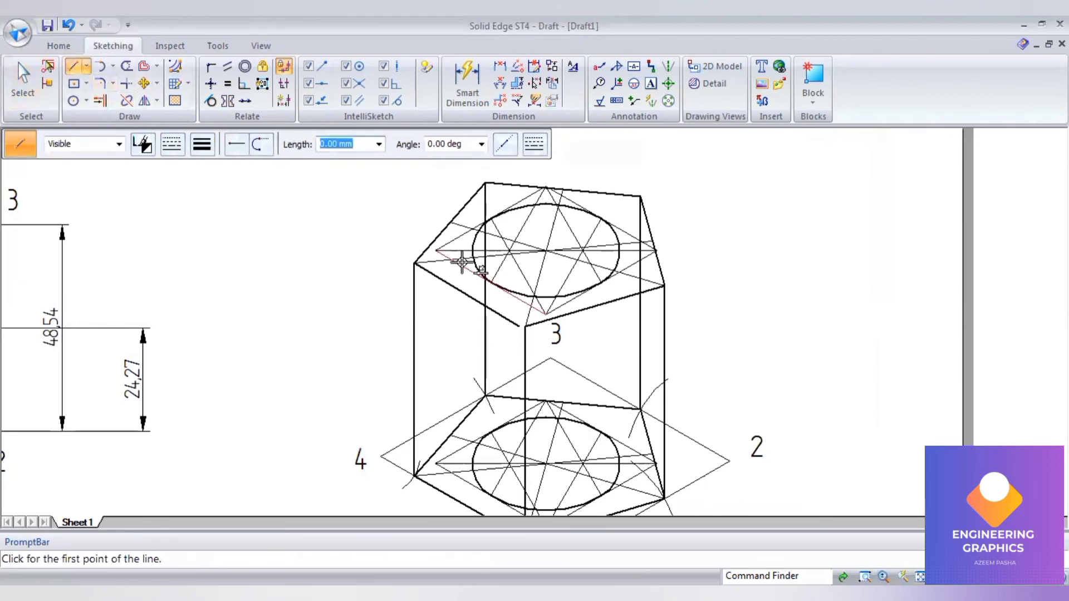
{"action": "scroll", "coordinate": [480, 259], "scroll_direction": "up", "scroll_amount": 2}
{"action": "scroll", "coordinate": [480, 259], "scroll_direction": "up", "scroll_amount": 1}
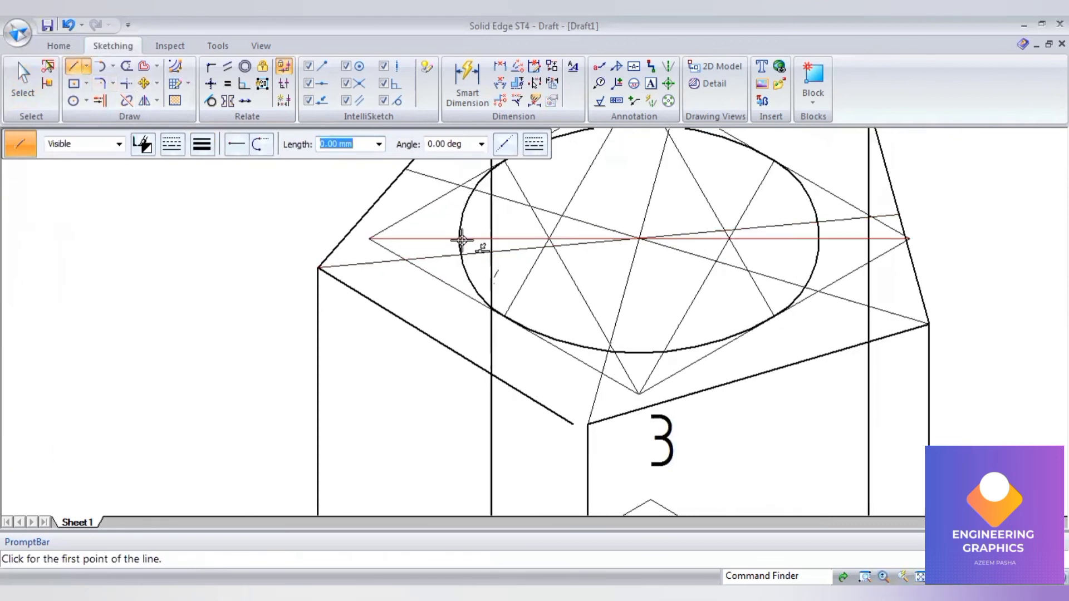
{"action": "left_click", "coordinate": [459, 240]}
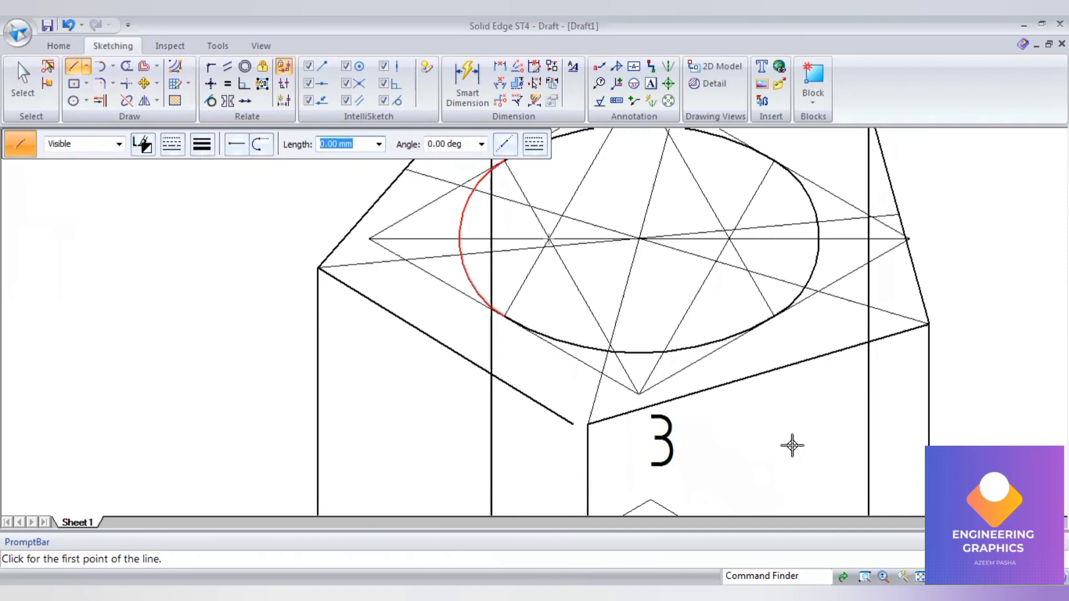
{"action": "scroll", "coordinate": [629, 218], "scroll_direction": "down", "scroll_amount": 5}
{"action": "scroll", "coordinate": [583, 359], "scroll_direction": "up", "scroll_amount": 6}
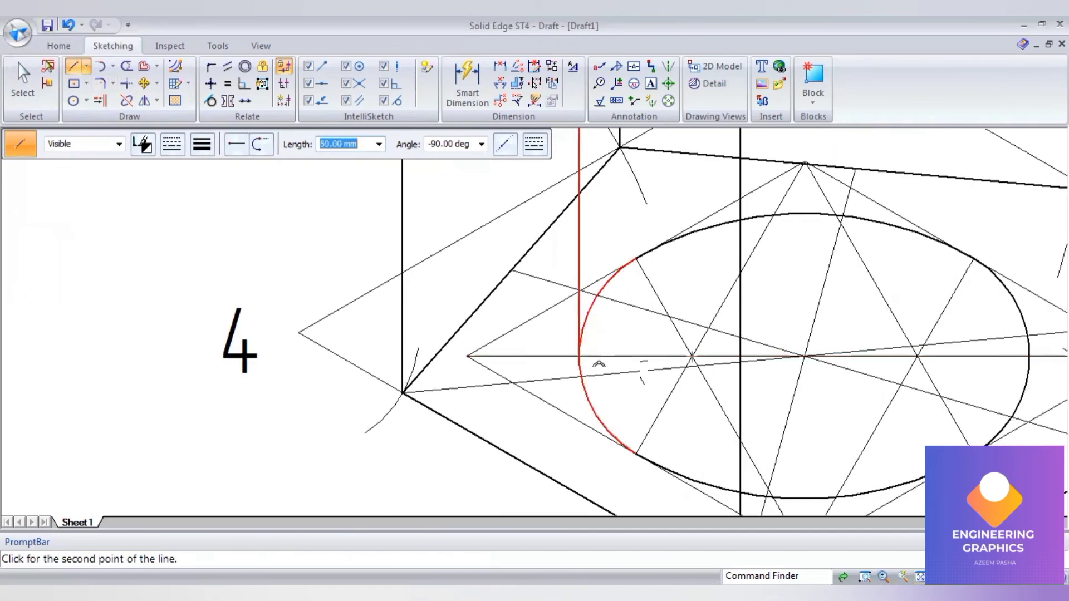
{"action": "left_click", "coordinate": [598, 364]}
{"action": "scroll", "coordinate": [626, 362], "scroll_direction": "down", "scroll_amount": 3}
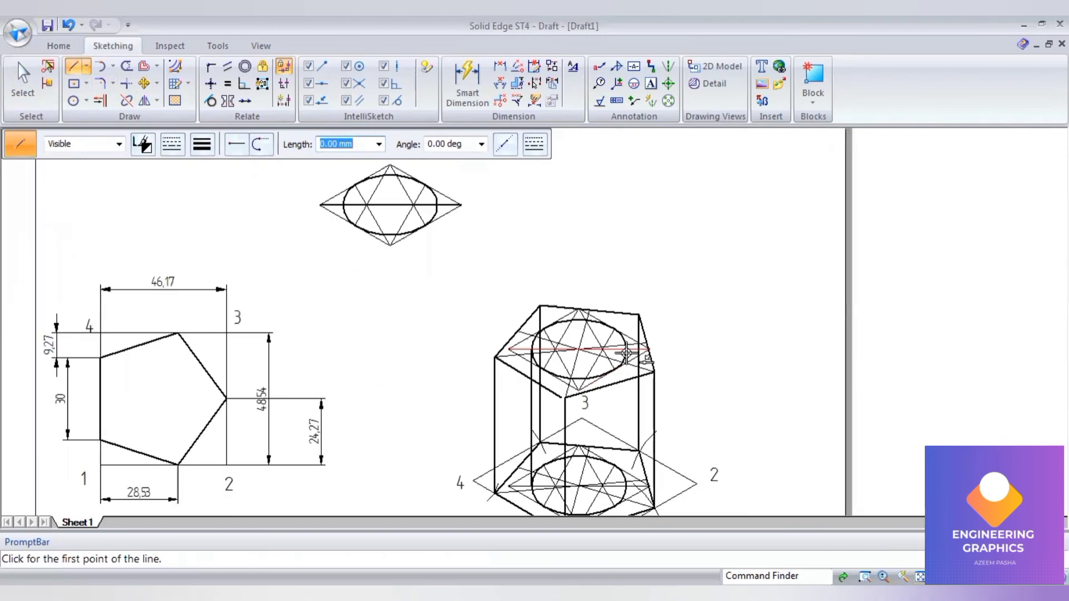
Draw the hole's right vertical edge between the rightmost points of both ellipses, and delete the separate ellipse construction above the views
{"action": "scroll", "coordinate": [625, 354], "scroll_direction": "up", "scroll_amount": 3}
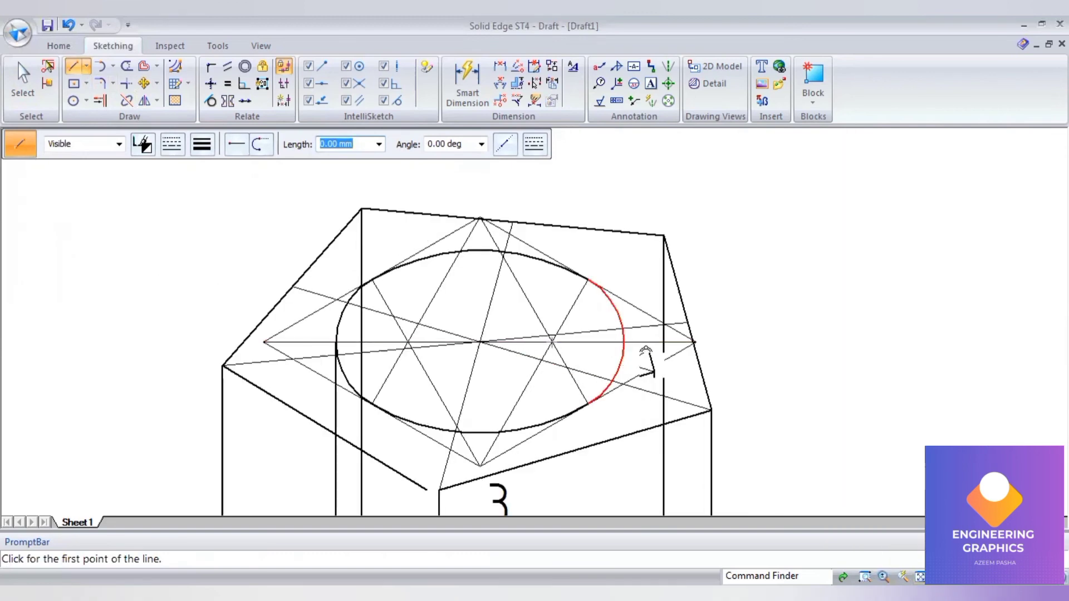
{"action": "left_click", "coordinate": [624, 341]}
{"action": "scroll", "coordinate": [642, 446], "scroll_direction": "down", "scroll_amount": 5}
{"action": "scroll", "coordinate": [663, 390], "scroll_direction": "up", "scroll_amount": 7}
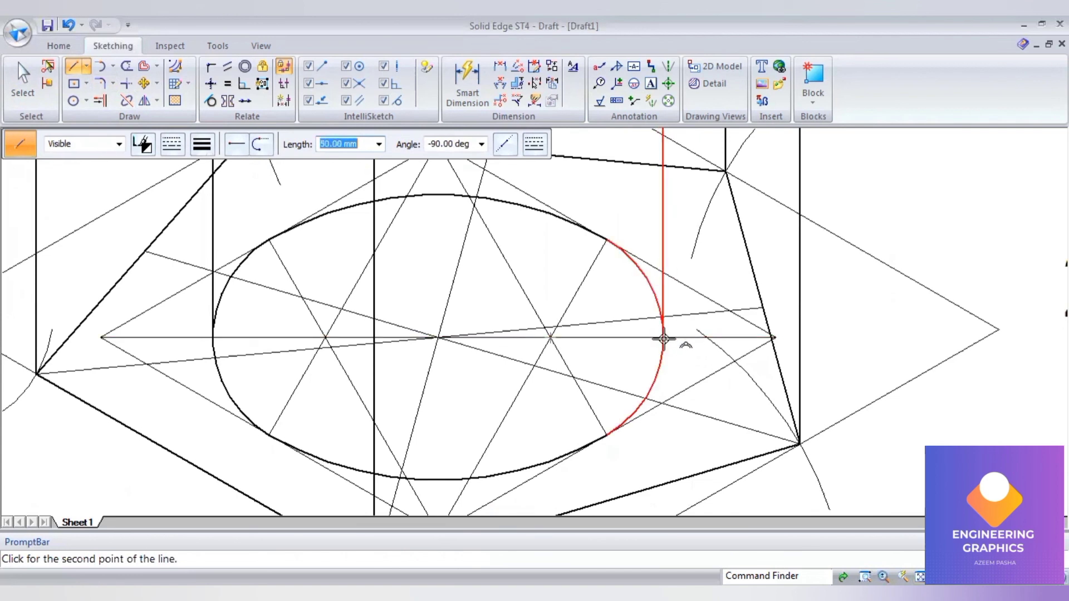
{"action": "left_click", "coordinate": [685, 345]}
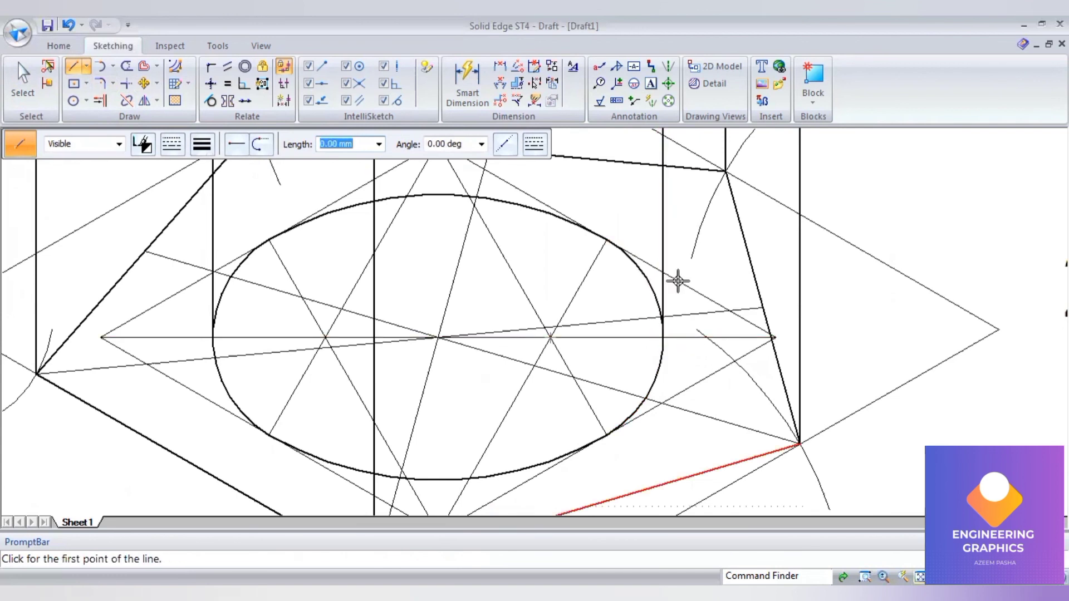
{"action": "scroll", "coordinate": [640, 465], "scroll_direction": "down", "scroll_amount": 7}
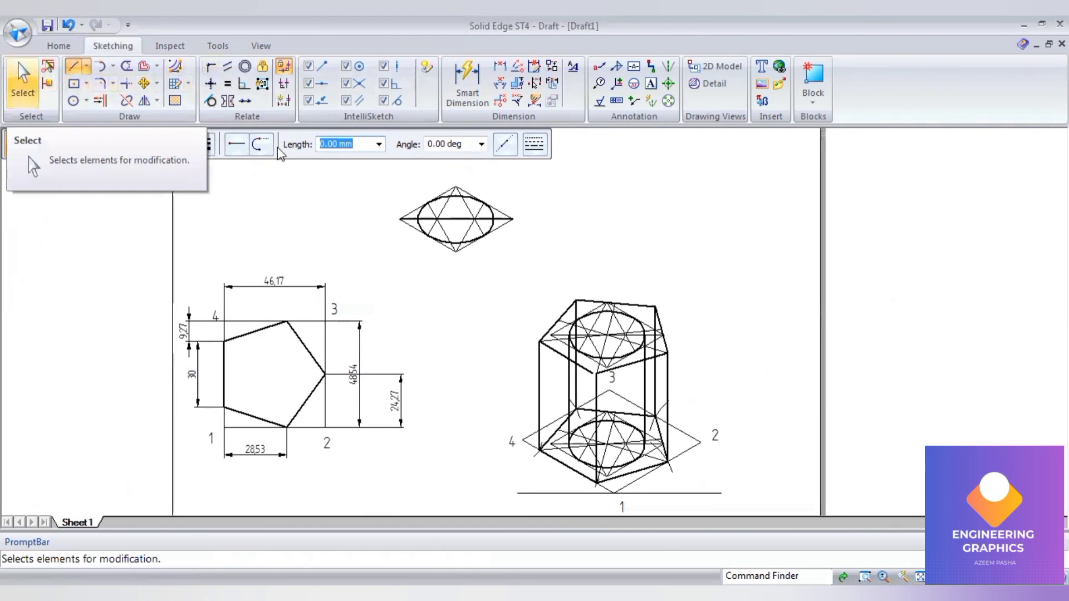
{"action": "key", "text": "Escape"}
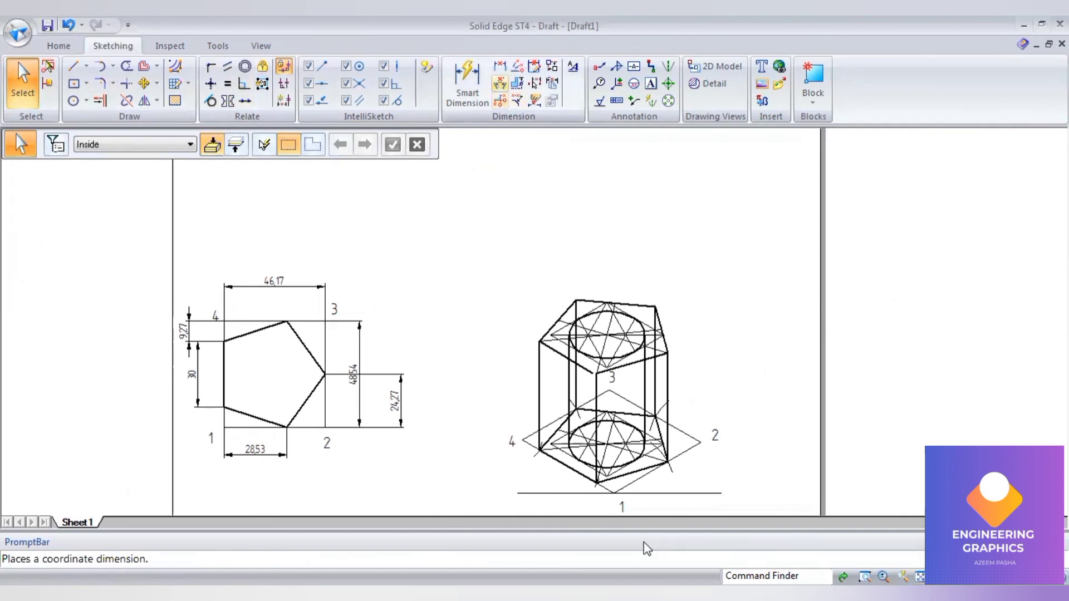
Dimension the angle between the horizontal base line and the lower right side of the base rhombus
{"action": "left_click", "coordinate": [657, 493]}
{"action": "left_click", "coordinate": [663, 477]}
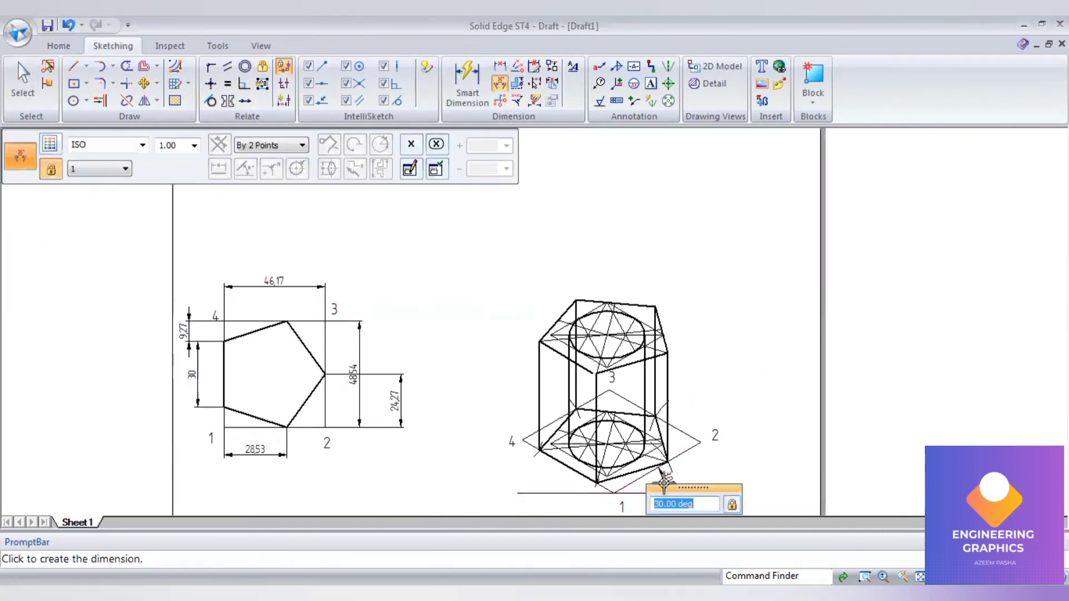
{"action": "left_click", "coordinate": [500, 84]}
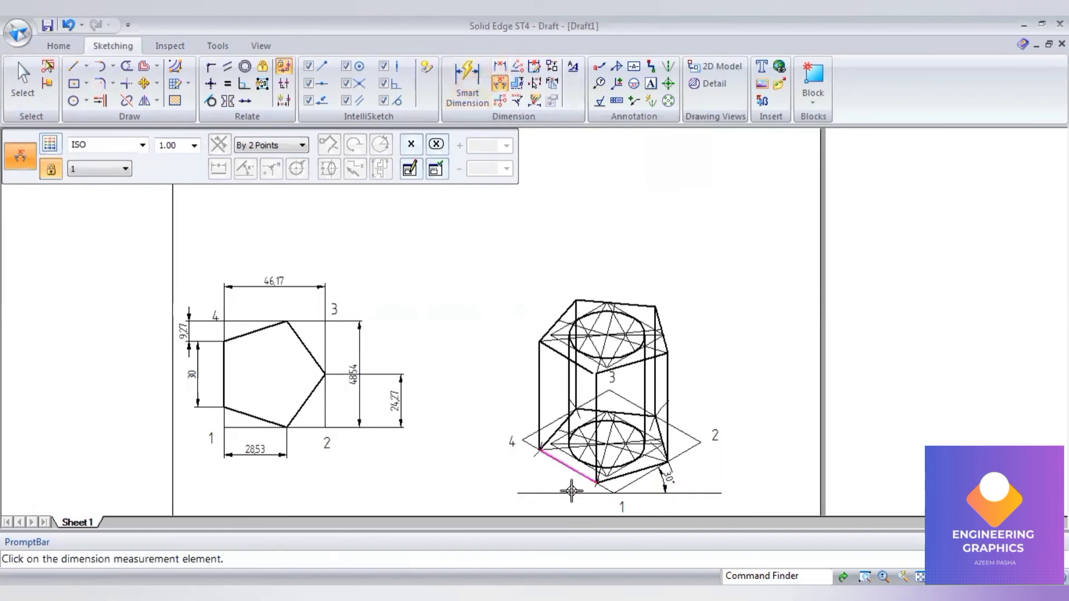
Dimension the angle between the horizontal base line and the prism's lower left base edge
{"action": "left_click", "coordinate": [571, 491]}
{"action": "right_click", "coordinate": [557, 490]}
{"action": "scroll", "coordinate": [565, 491], "scroll_direction": "up", "scroll_amount": 3}
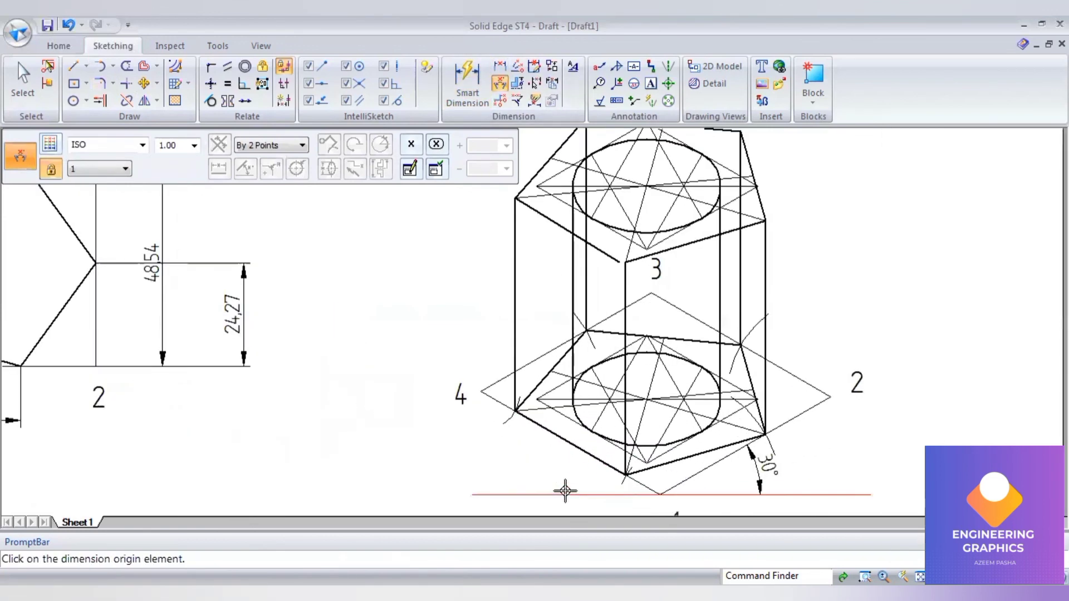
{"action": "left_click", "coordinate": [565, 491]}
{"action": "left_click", "coordinate": [616, 473]}
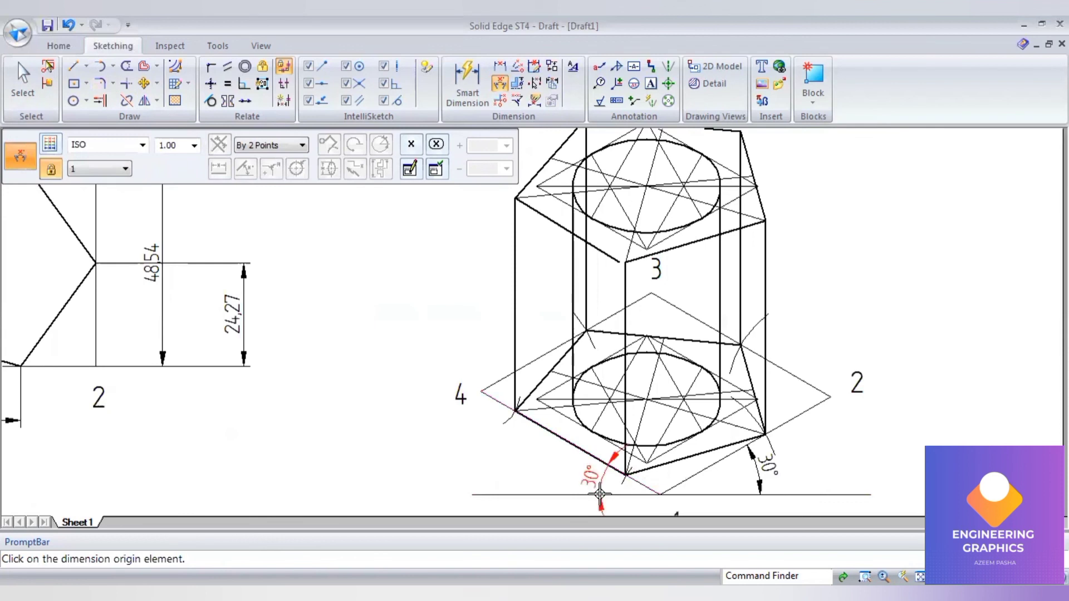
{"action": "left_click", "coordinate": [579, 471]}
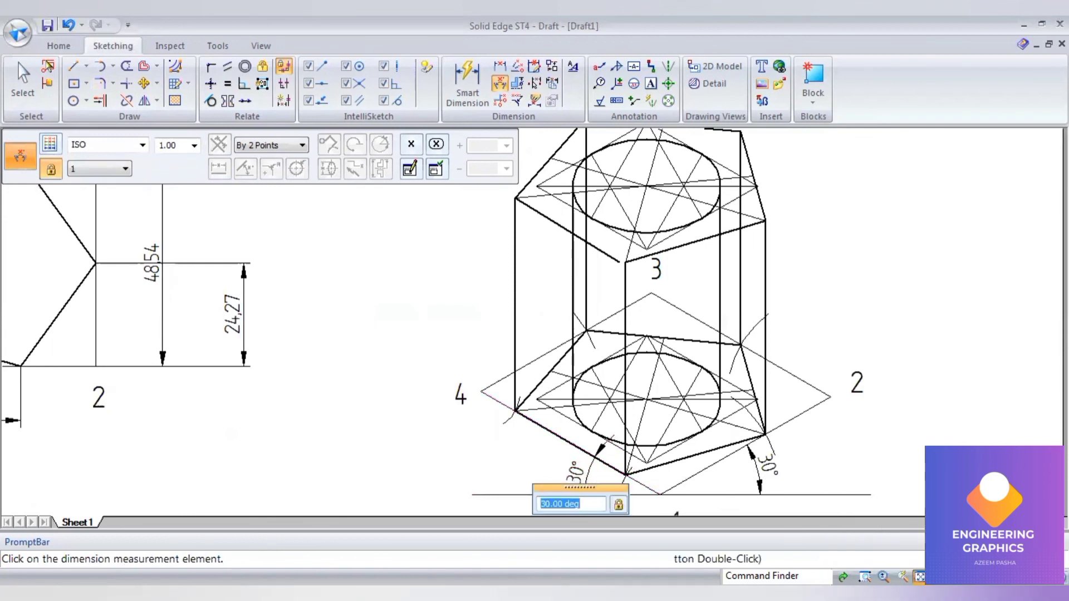
{"action": "key", "text": "ctrl+shift+a"}
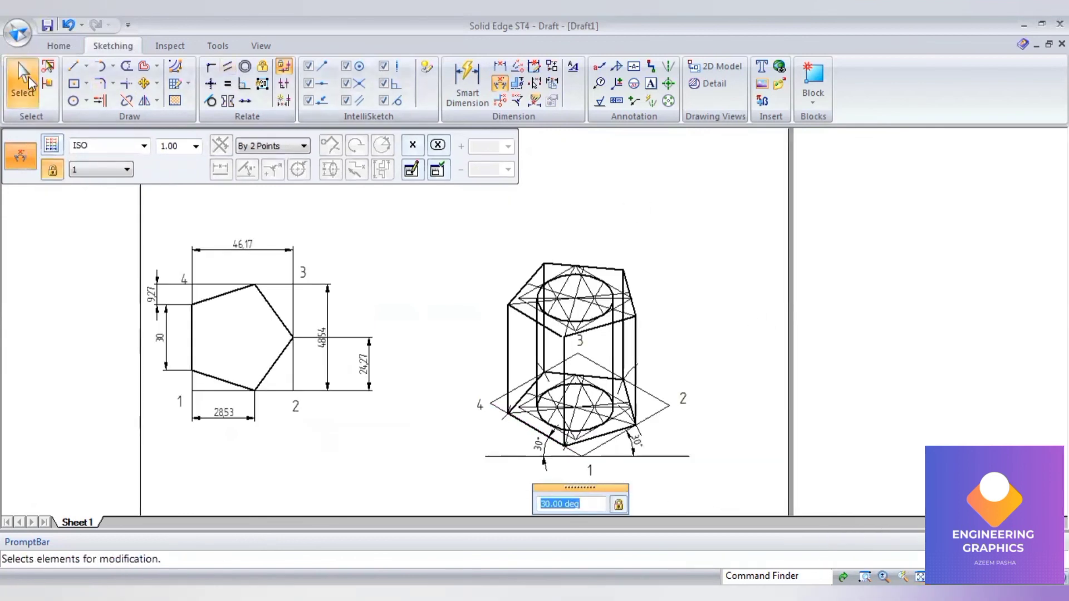
Select the whole isometric prism with its labels and angle dimensions and scale it by 0.816
{"action": "left_click", "coordinate": [22, 84]}
{"action": "mouse_move", "coordinate": [456, 227]}
{"action": "left_mouse_down"}
{"action": "mouse_move", "coordinate": [587, 348]}
{"action": "mouse_move", "coordinate": [710, 490]}
{"action": "left_mouse_up"}
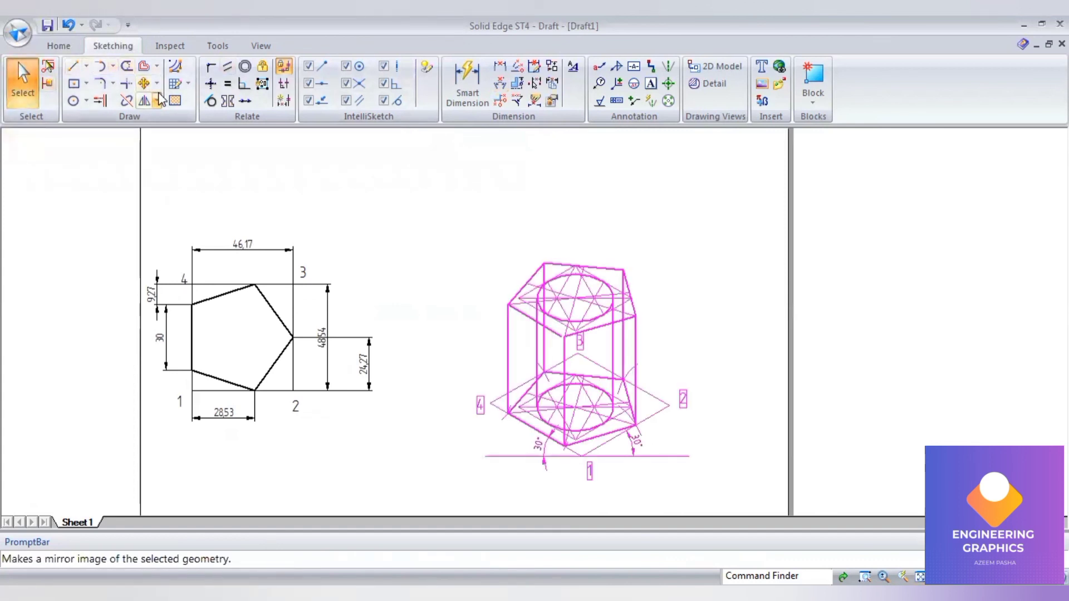
{"action": "left_click", "coordinate": [158, 100]}
{"action": "double_click", "coordinate": [207, 157]}
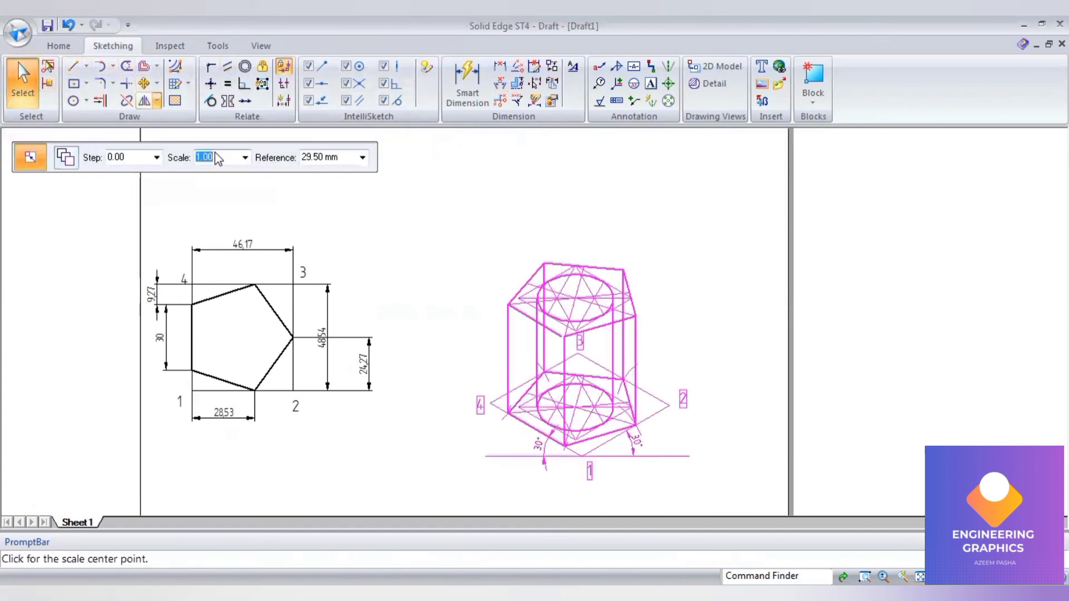
{"action": "type", "text": "0."}
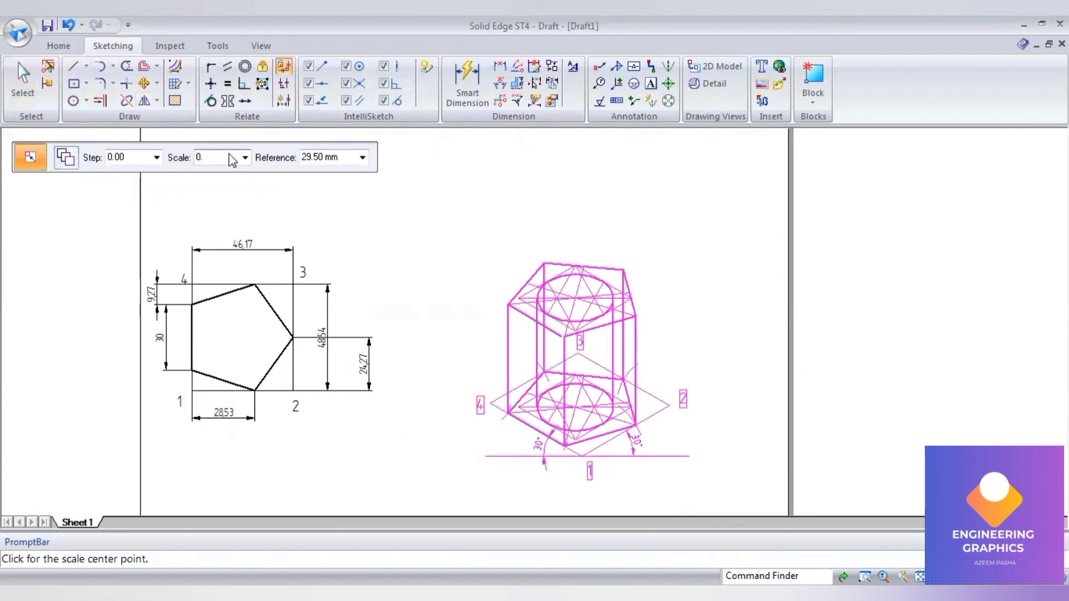
{"action": "type", "text": "816"}
{"action": "key", "text": "Tab"}
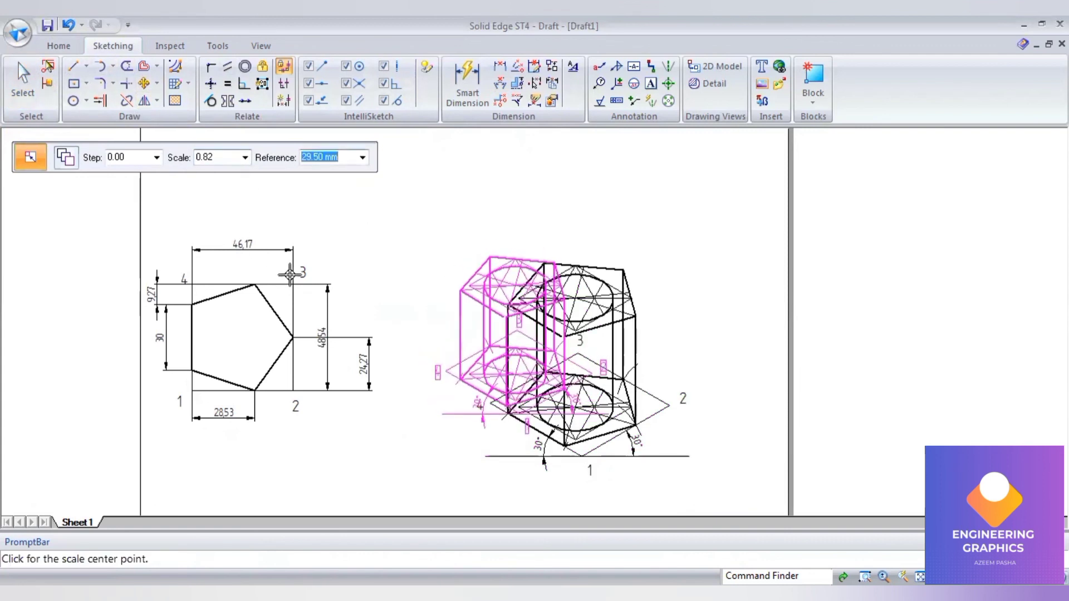
{"action": "left_click", "coordinate": [712, 365]}
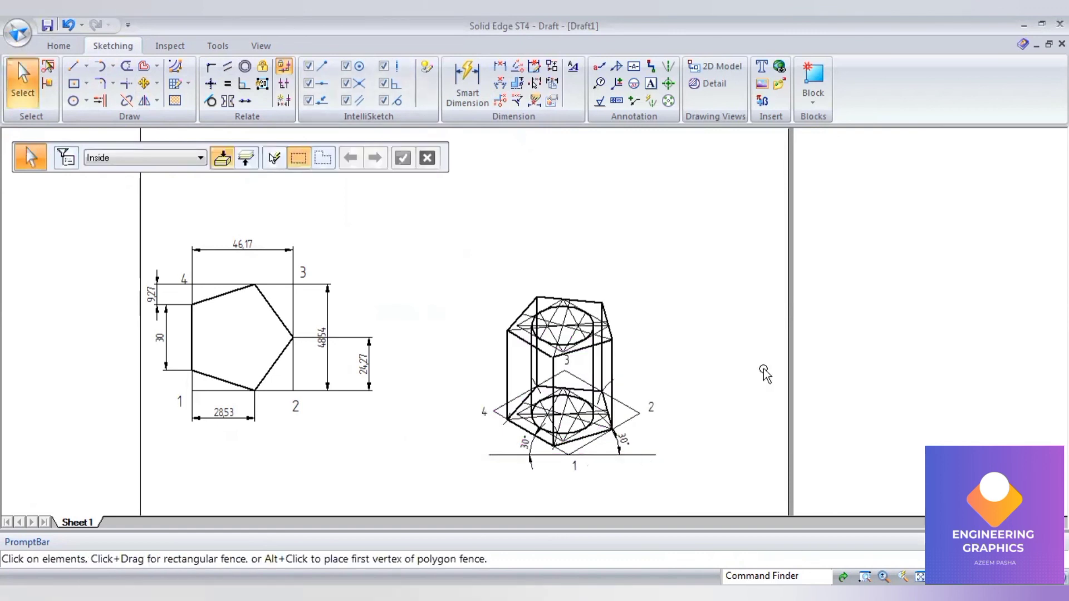